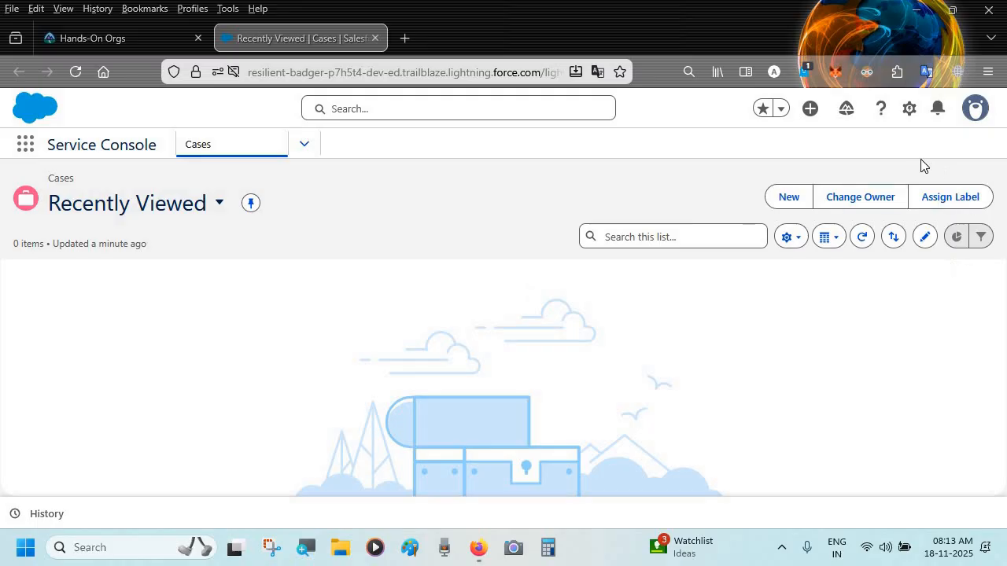
Open App Manager from Service Setup by searching setup for "App", dismissing the pop-ups on the way
left_click(909, 110)
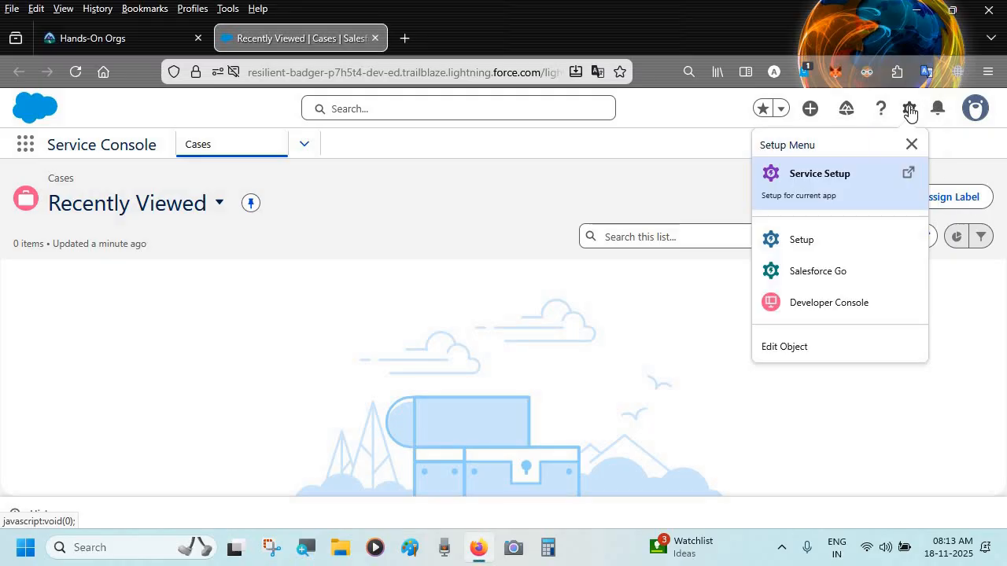
left_click(855, 191)
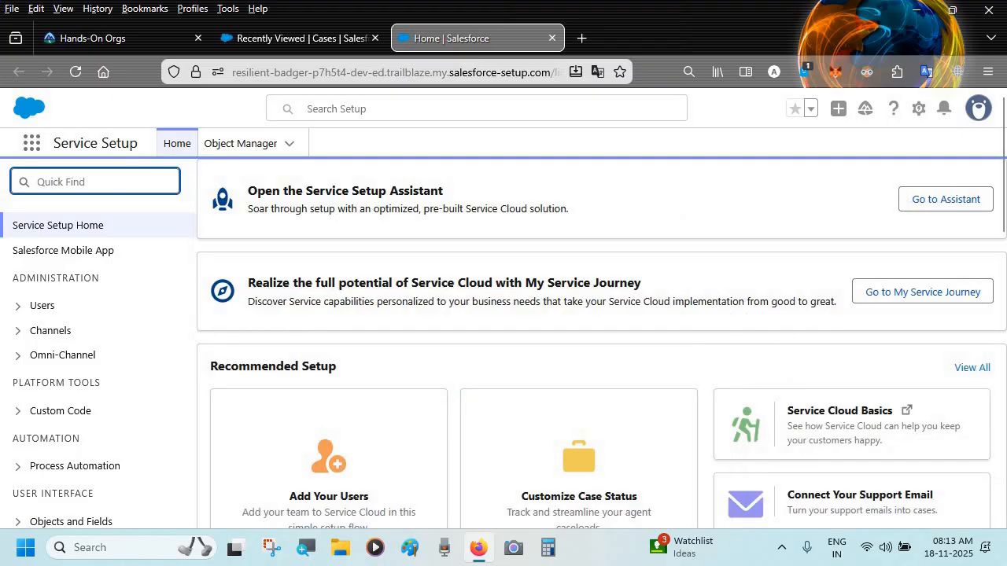
type("App")
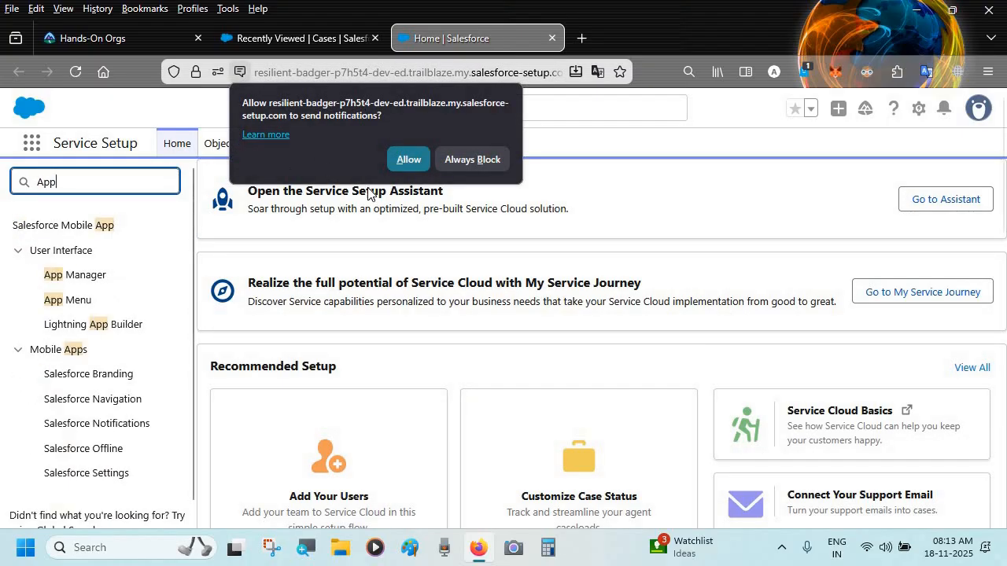
left_click(446, 151)
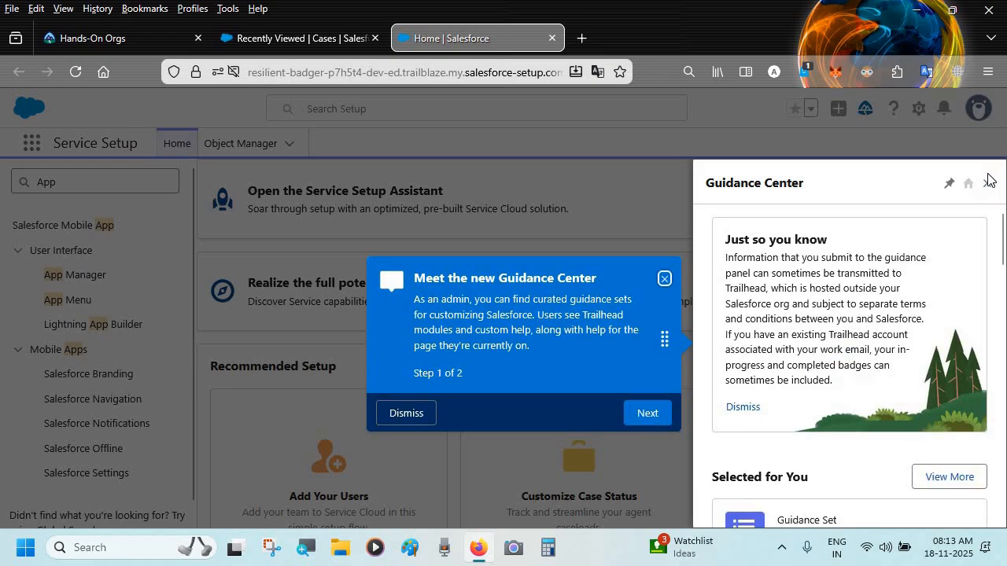
left_click(989, 181)
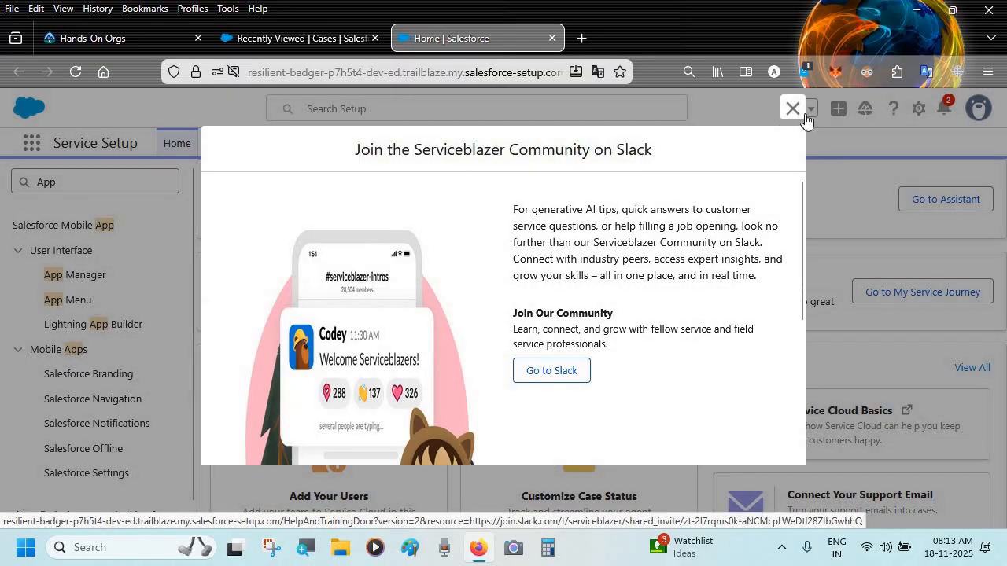
left_click(793, 108)
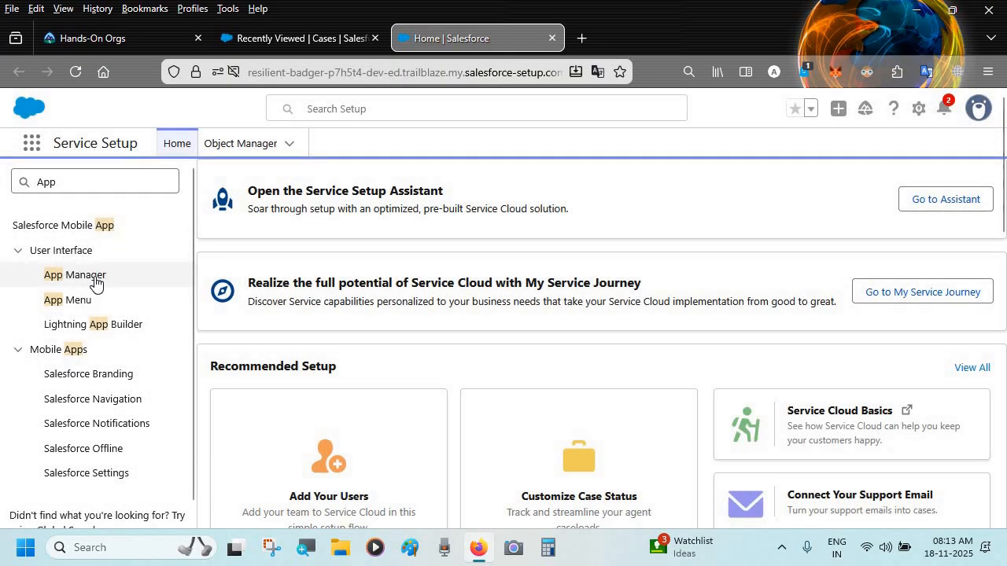
left_click(95, 282)
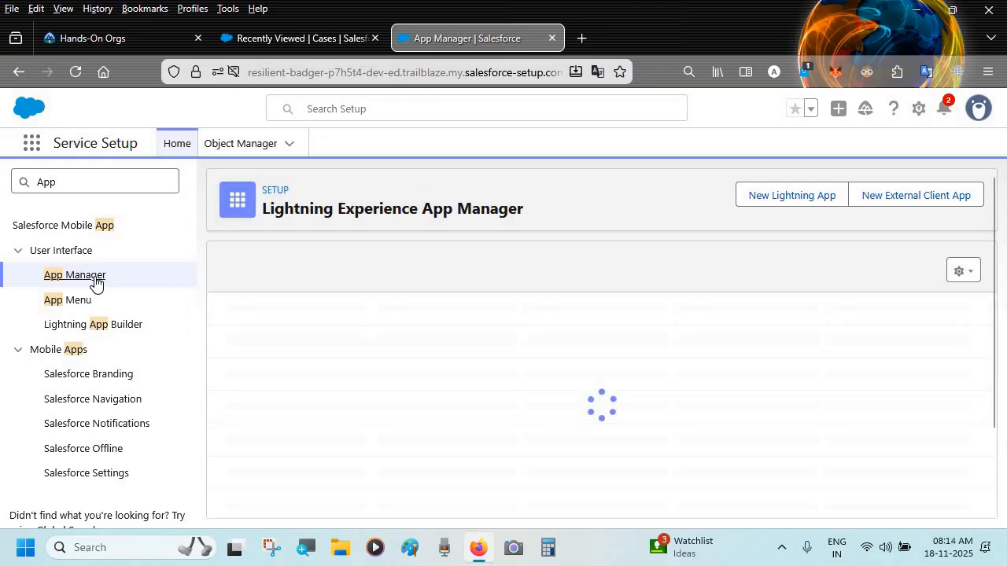
Find the Service Console Lightning app in the app list by searching the page for "Service", and open it for editing
scroll(428, 341, "down", 10)
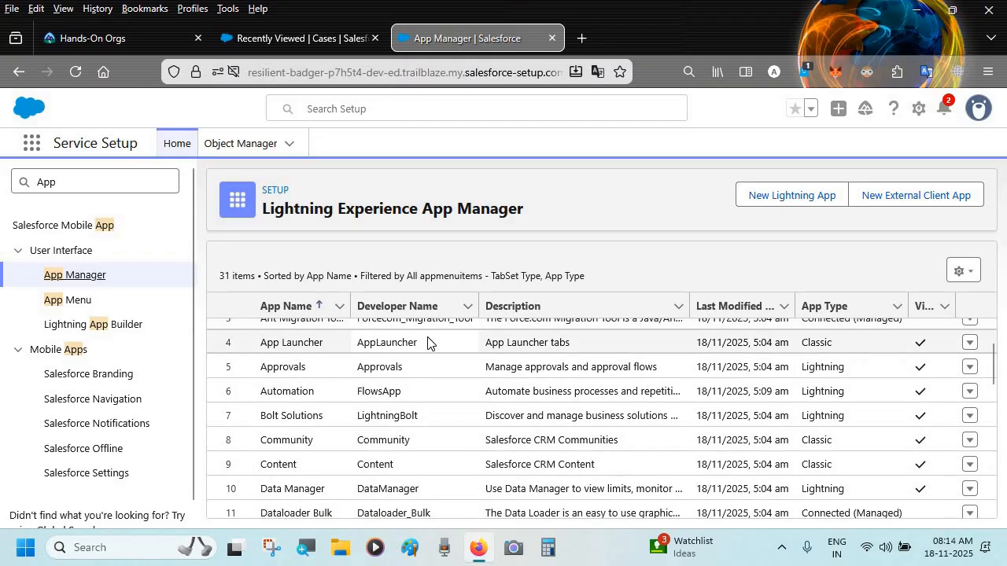
scroll(428, 340, "up", 10)
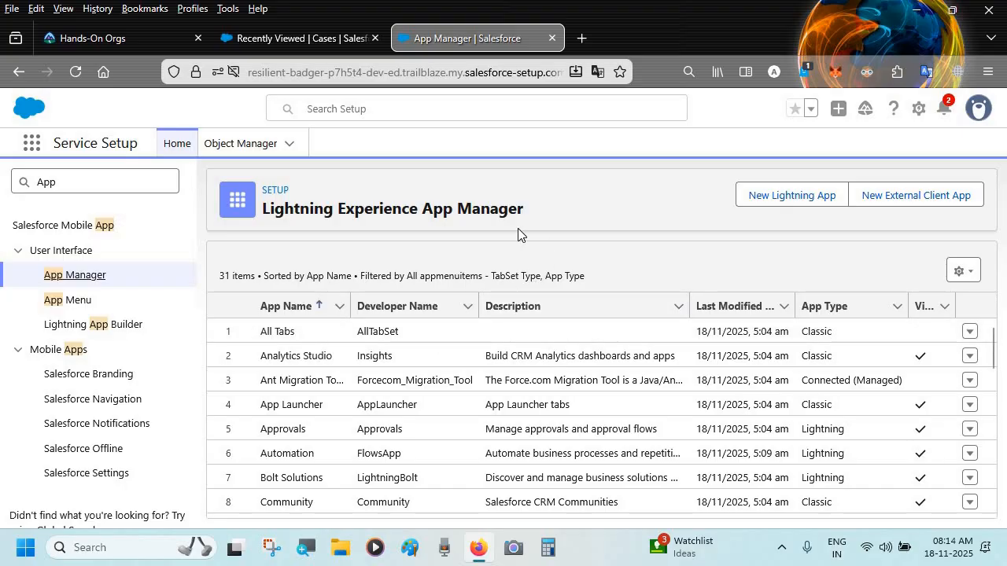
key("ctrl+f")
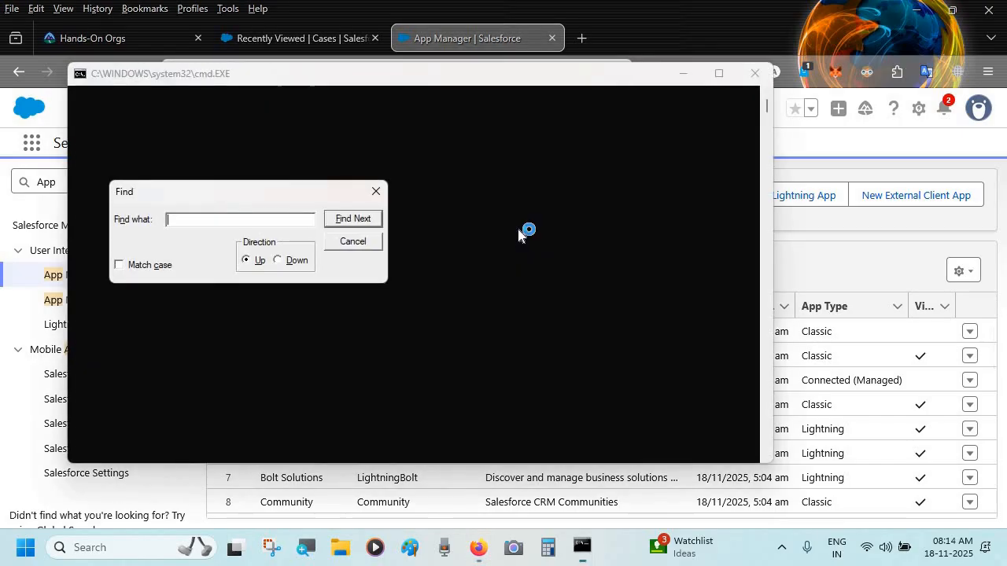
key("ctrl+f")
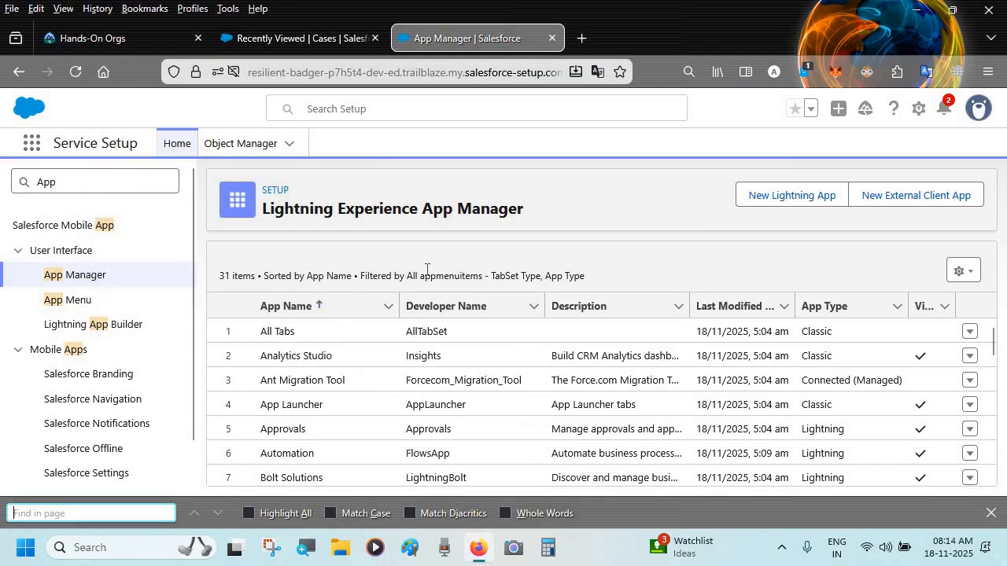
type("Service")
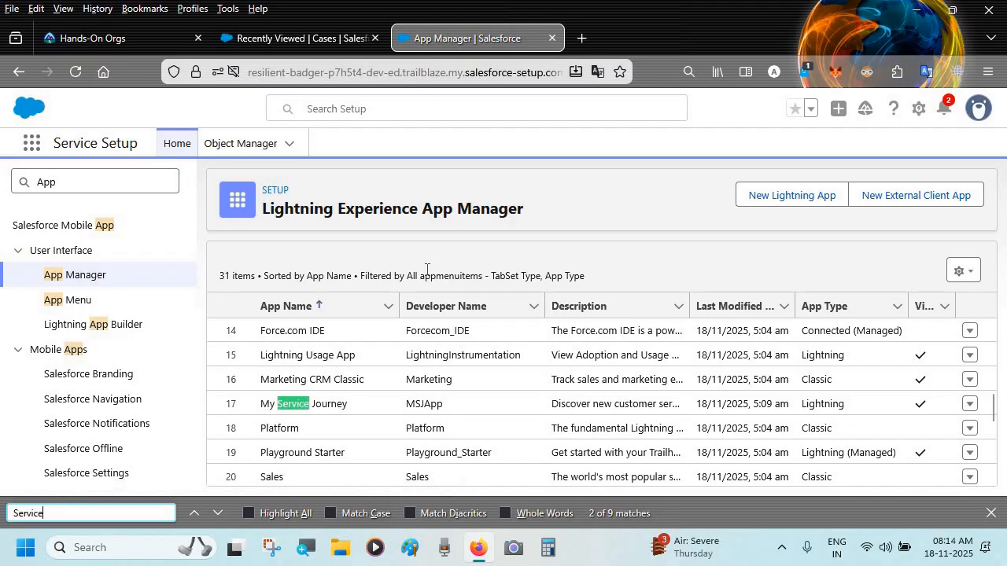
key("Return")
key("Return")
key("Return")
key("Return")
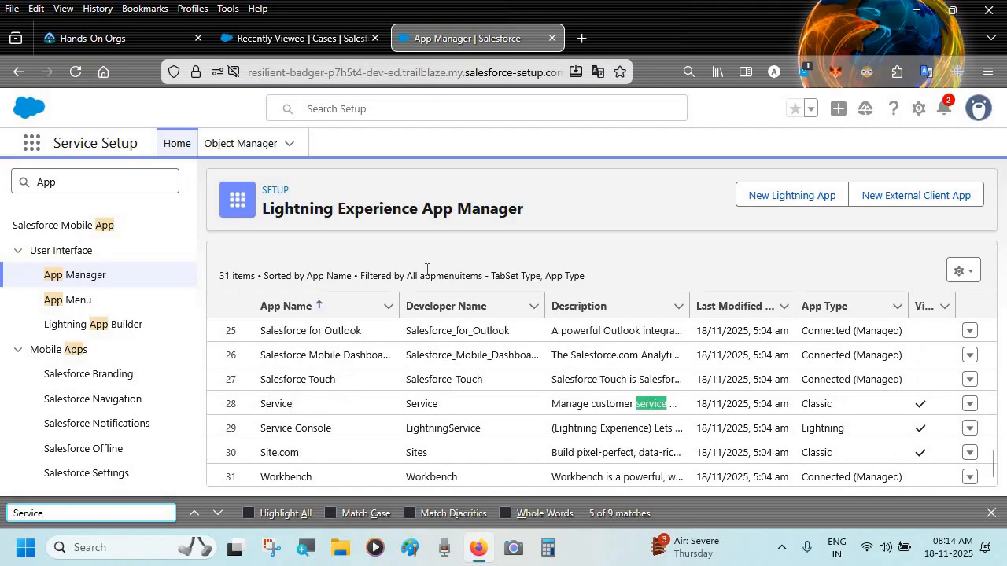
left_click(991, 513)
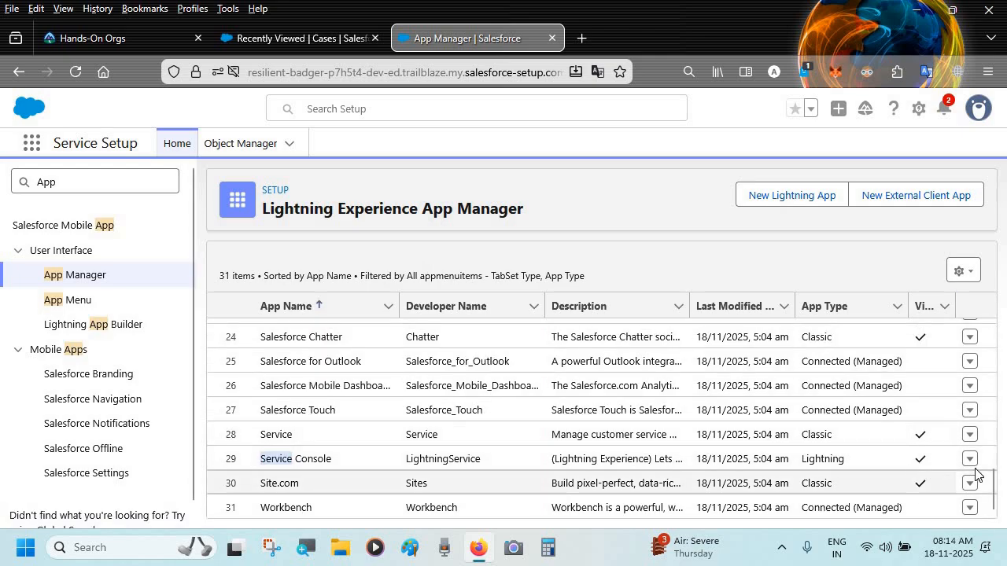
left_click(969, 461)
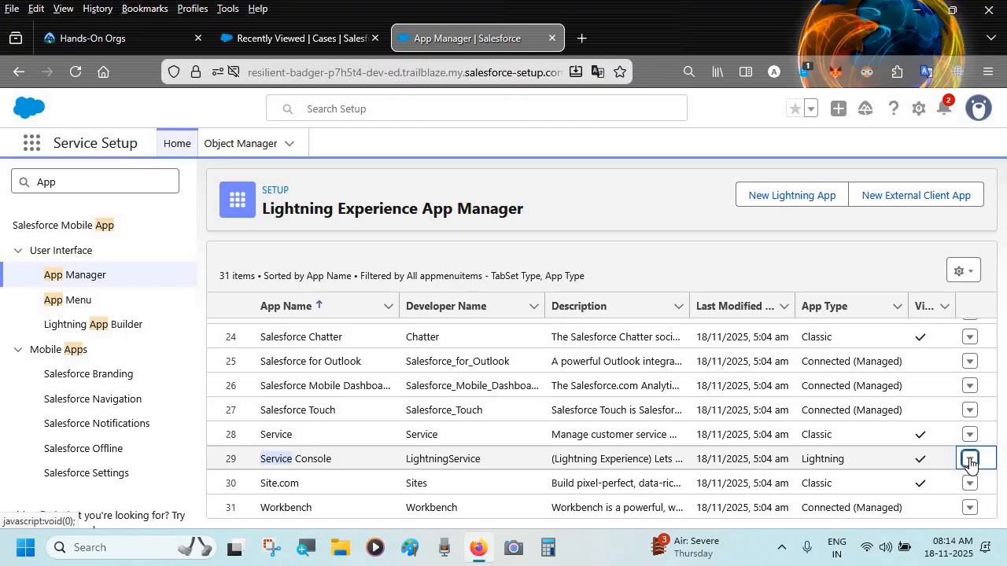
left_click(970, 461)
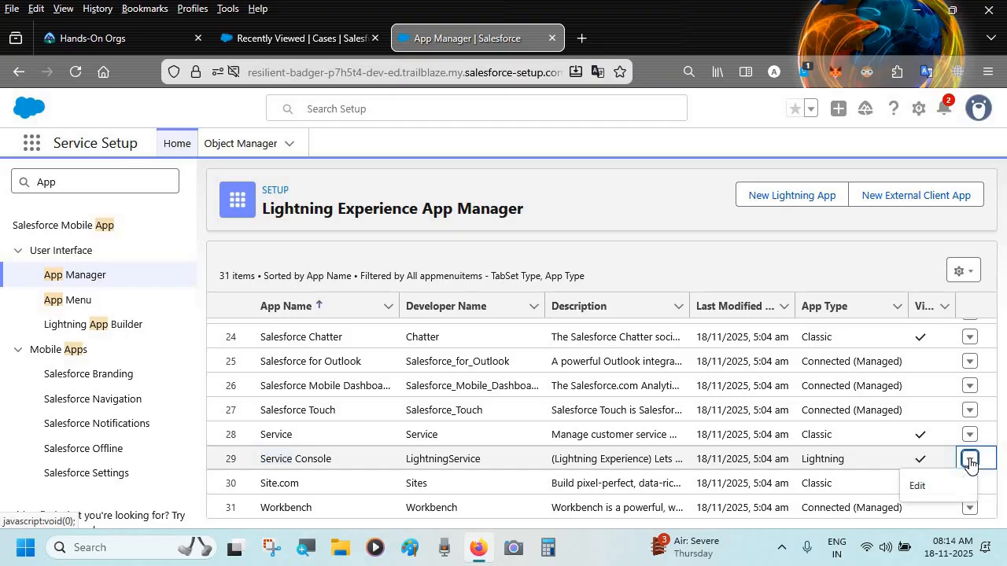
left_click(935, 488)
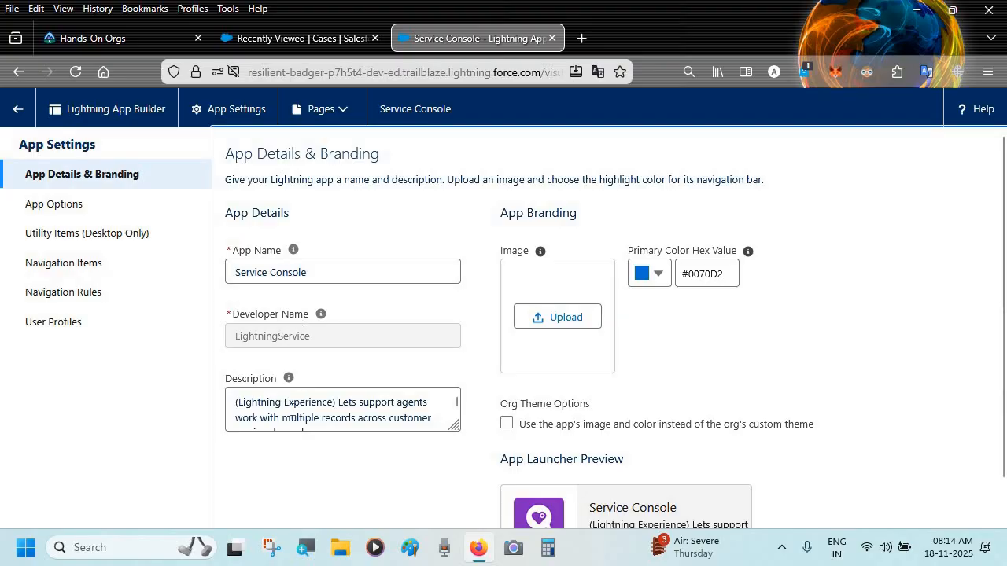
Review the Service Console description in the app details and compare it with the app's entry in the full App Launcher list
scroll(292, 409, "down", 1)
scroll(292, 409, "up", 1)
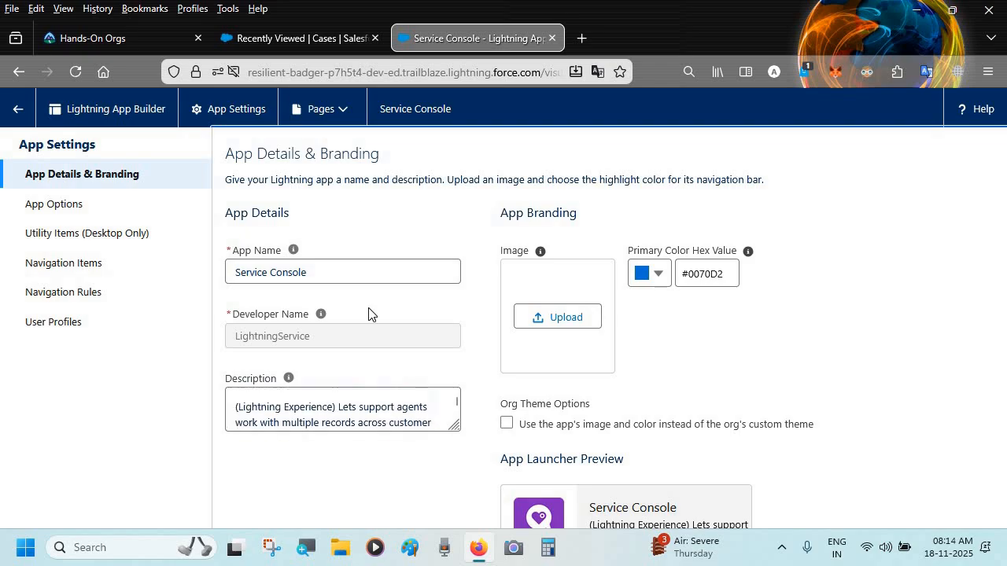
left_click(278, 47)
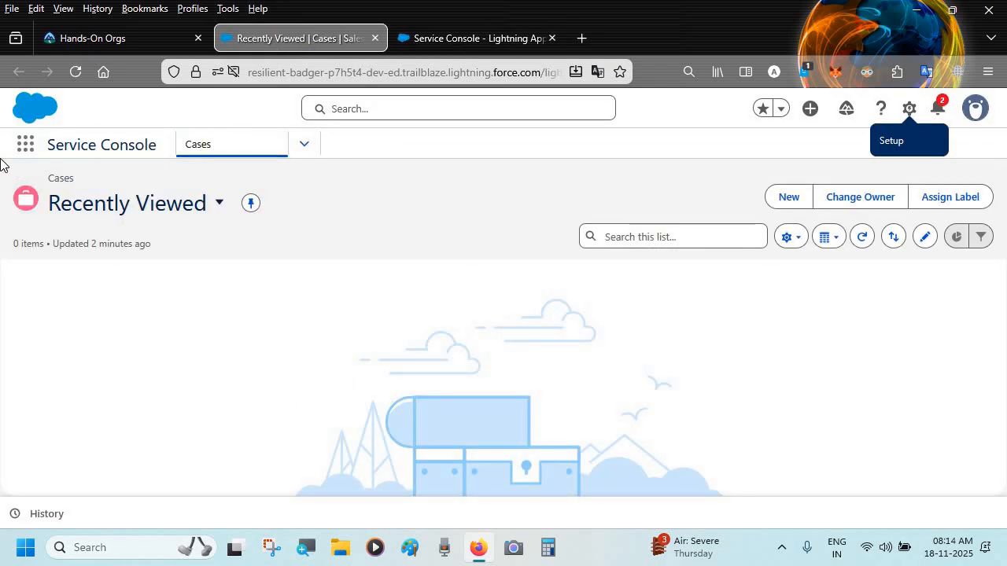
left_click(24, 144)
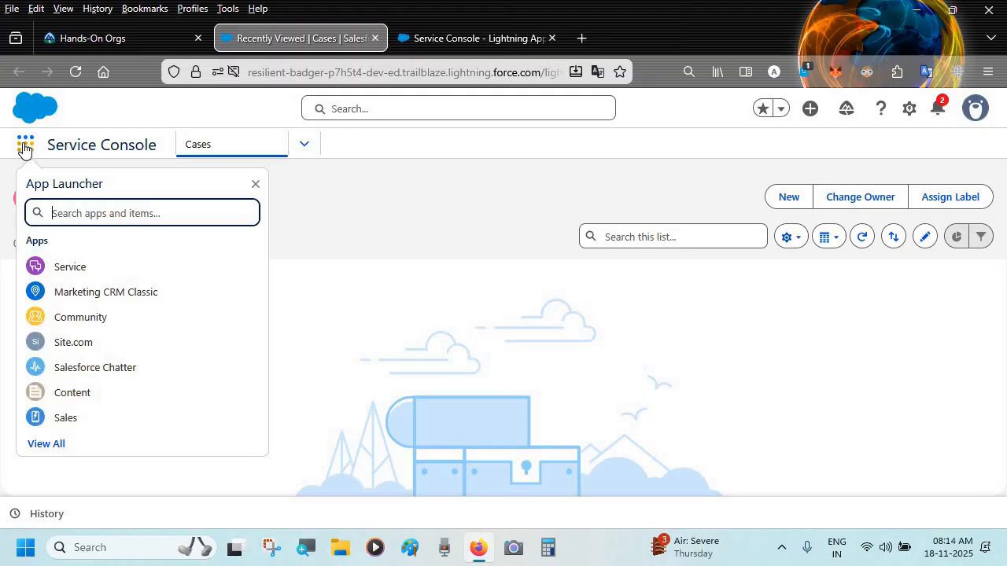
left_click(31, 445)
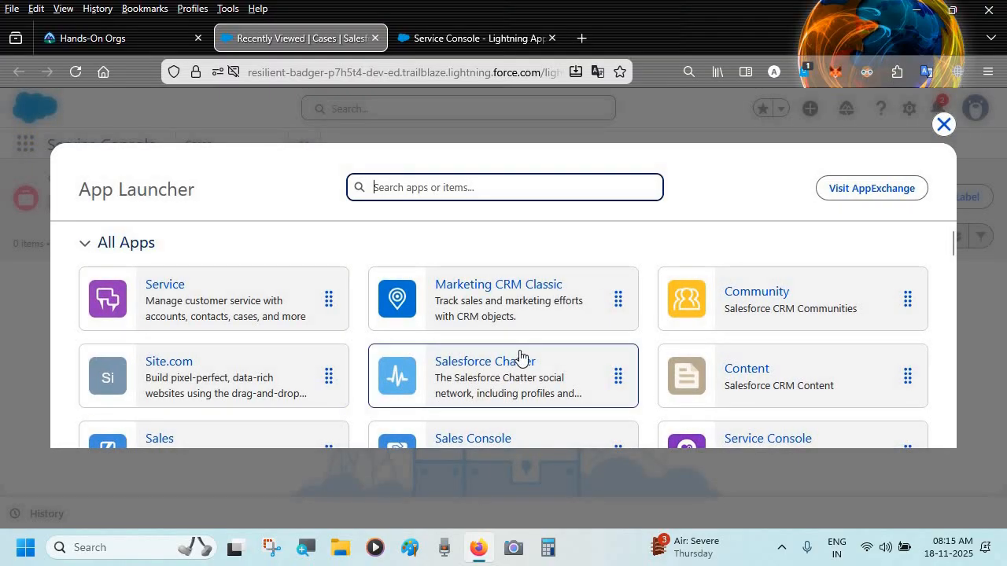
scroll(517, 359, "down", 2)
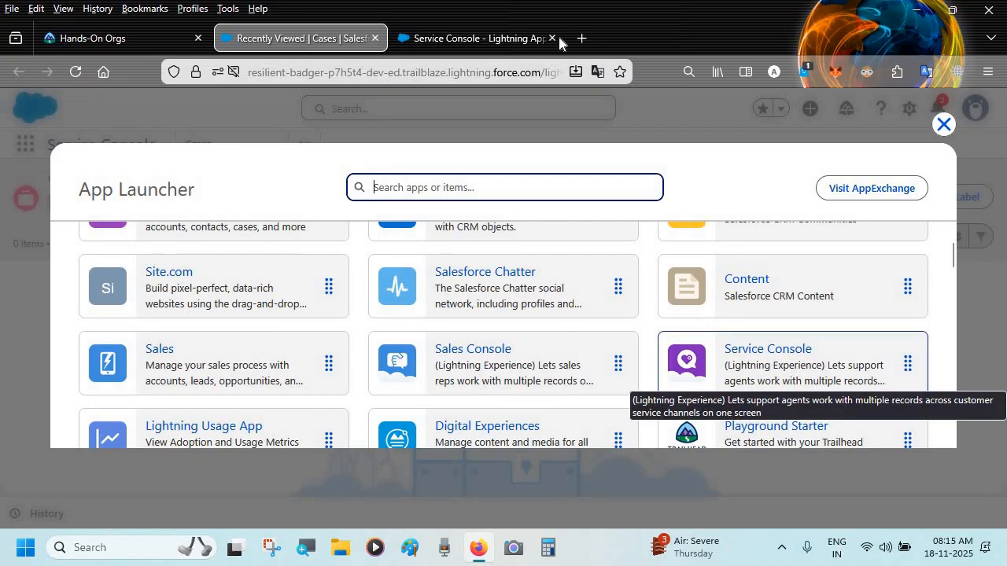
Set the Service Console app's primary branding color to red #FD191C and save the app settings
left_click(465, 45)
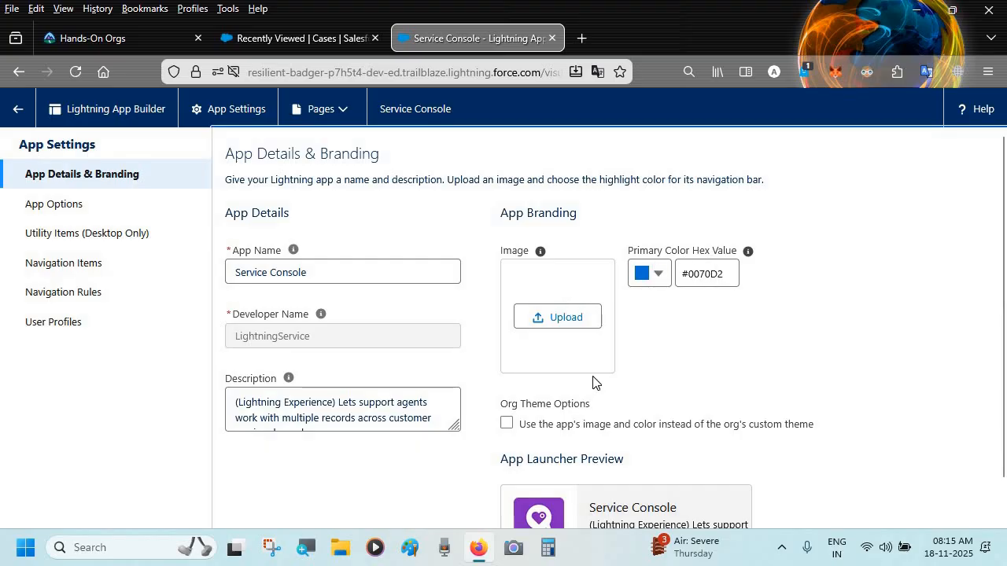
scroll(596, 382, "down", 1)
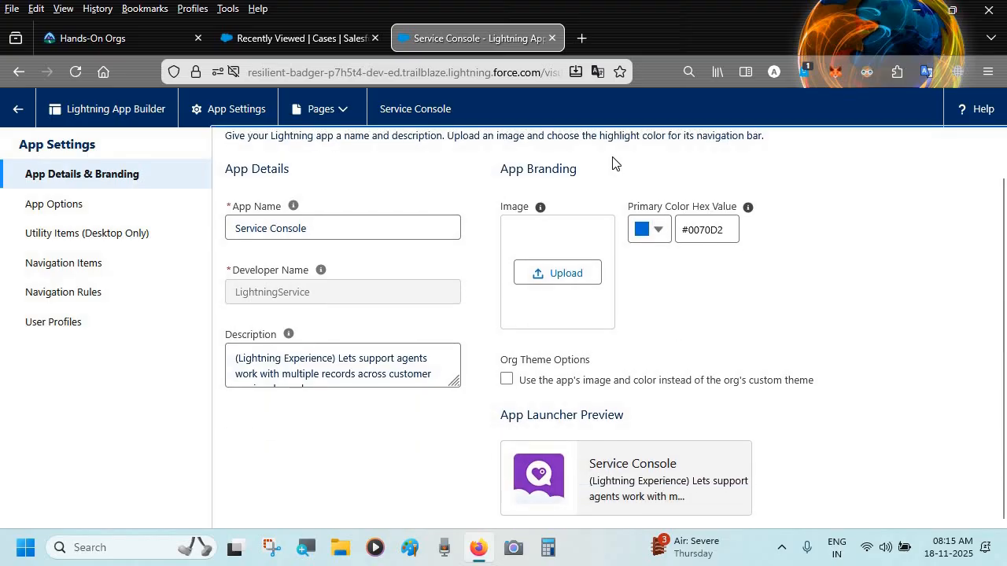
left_click(652, 227)
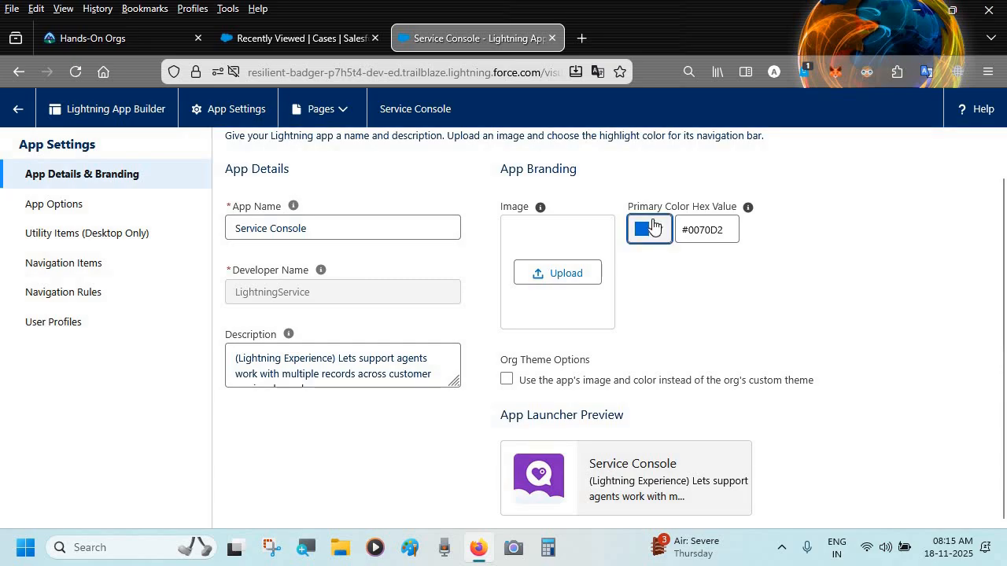
left_click(707, 330)
left_click_drag(706, 331, 732, 329)
left_click_drag(716, 267, 725, 252)
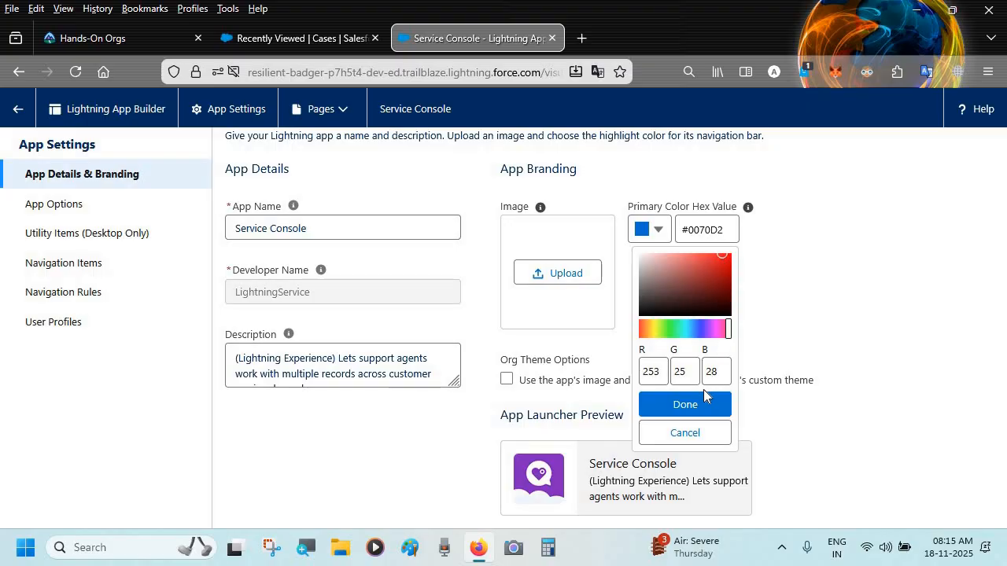
left_click(685, 404)
scroll(634, 443, "down", 1)
left_click(649, 503)
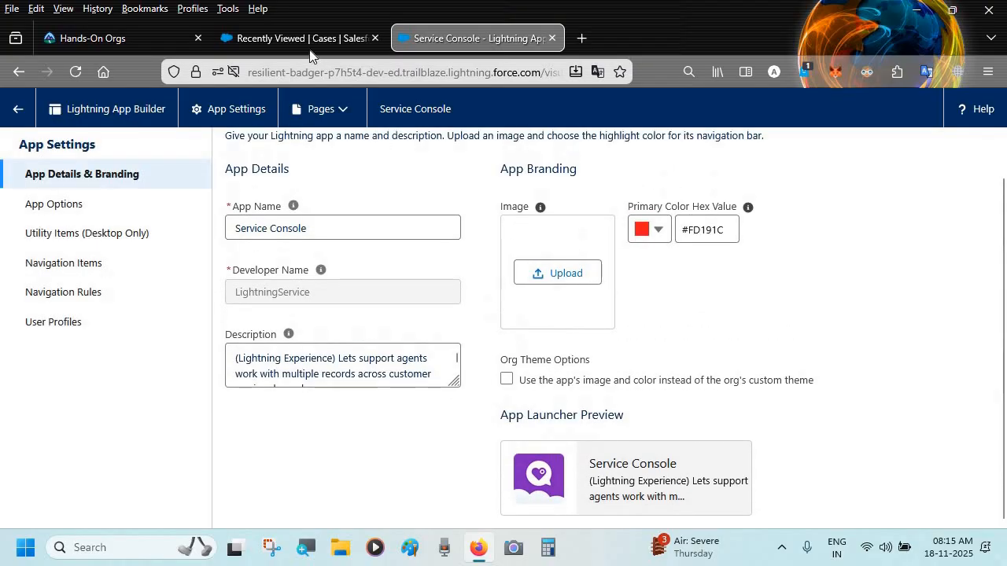
Close the App Launcher on the Cases page and reload the page to check the navigation bar color
left_click(307, 40)
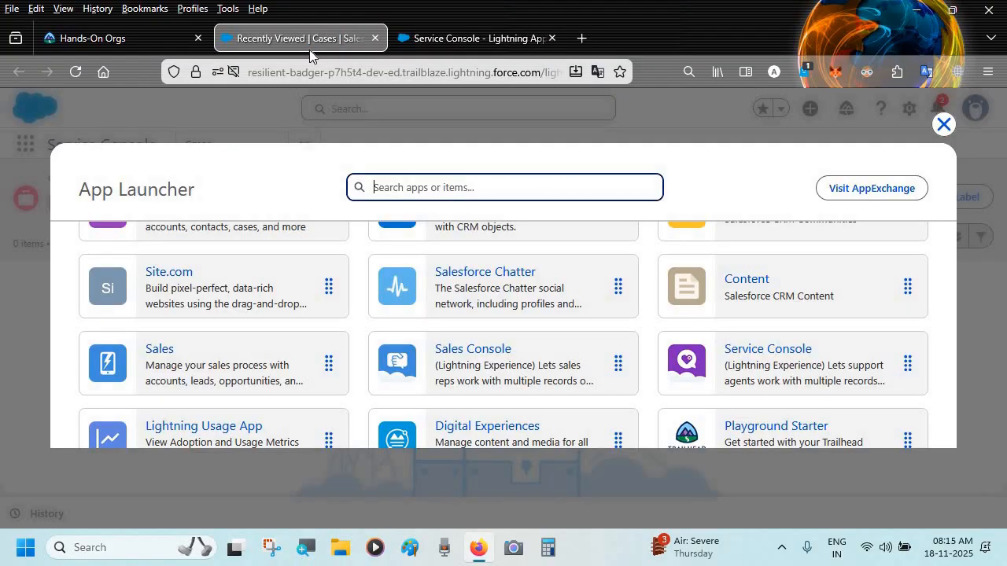
left_click(942, 122)
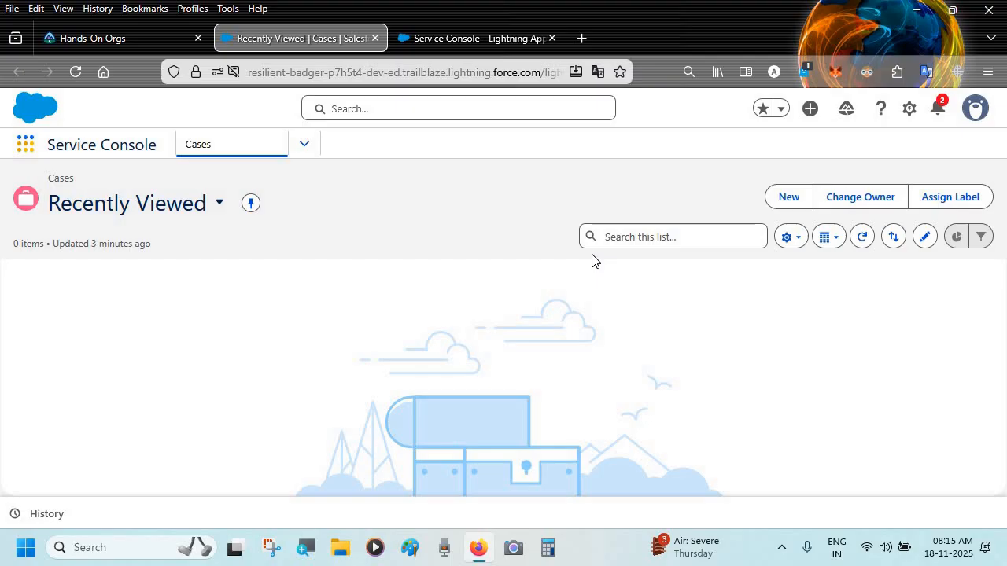
key("F5")
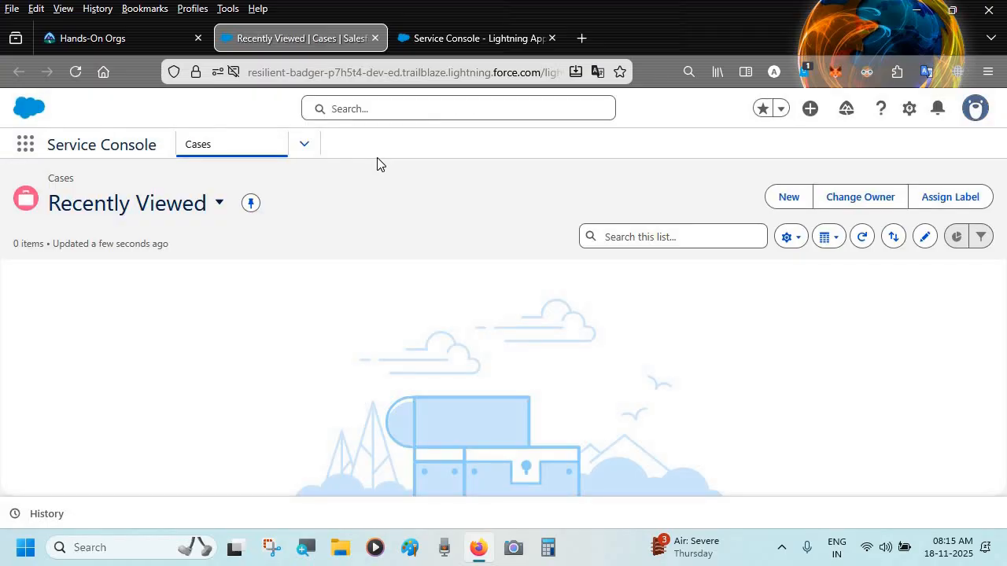
Enable using the app's image and color instead of the org's custom theme, save, and reload the Cases page
left_click(457, 44)
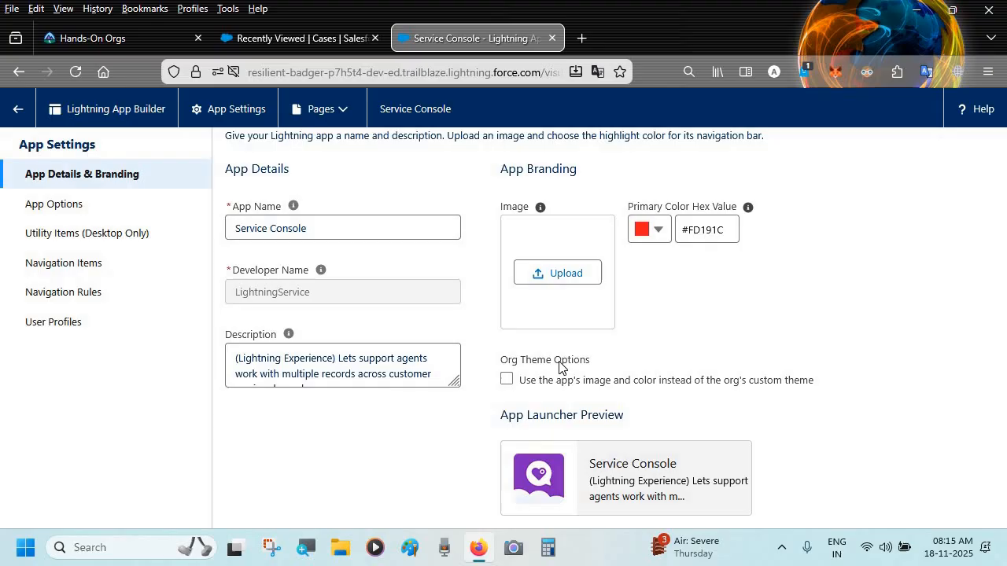
left_click(507, 380)
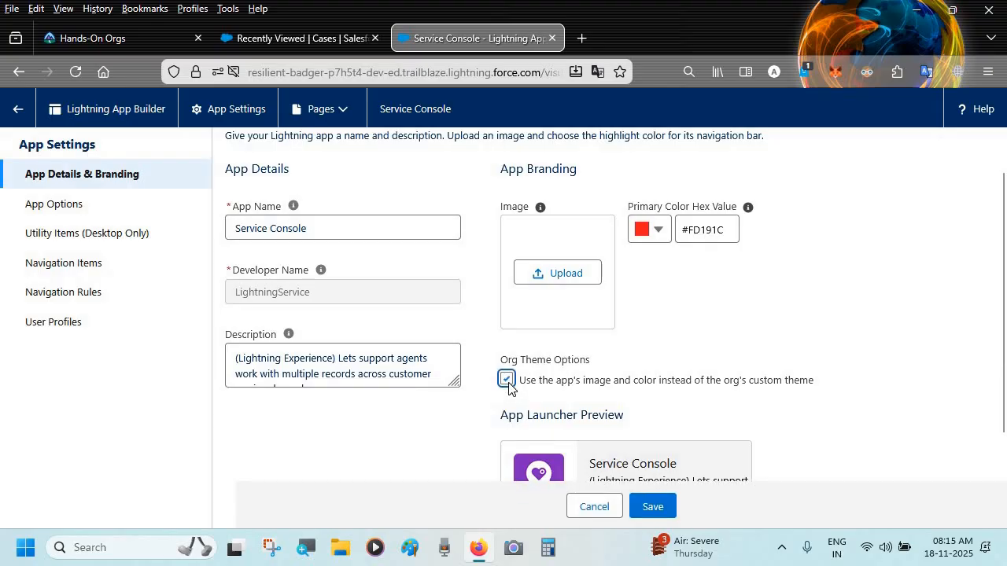
left_click(663, 513)
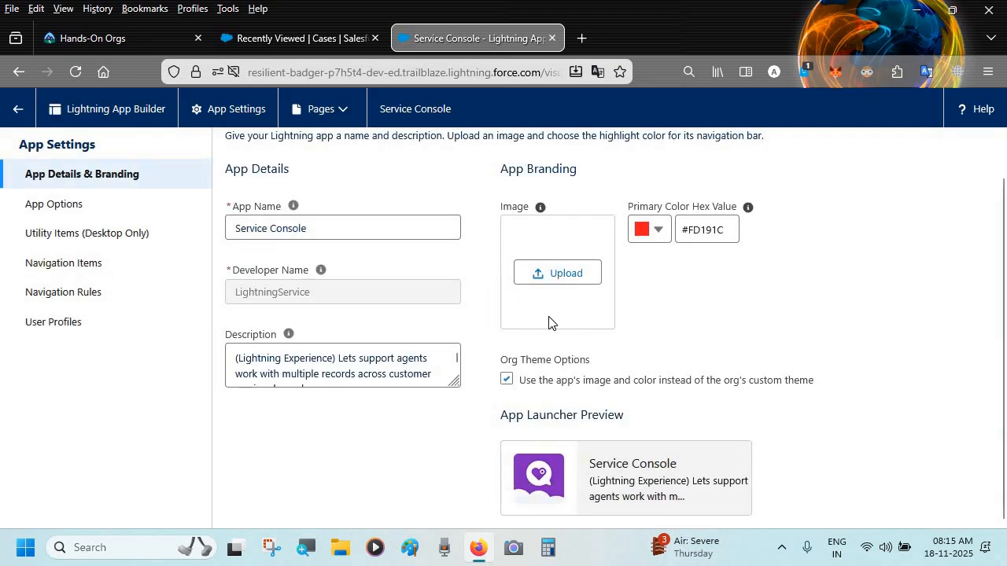
left_click(258, 31)
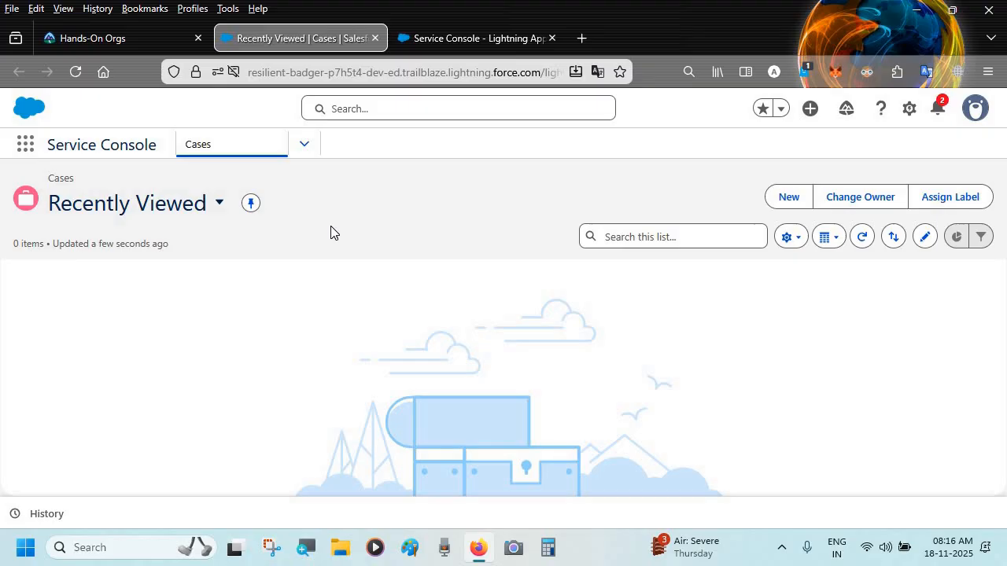
key("F5")
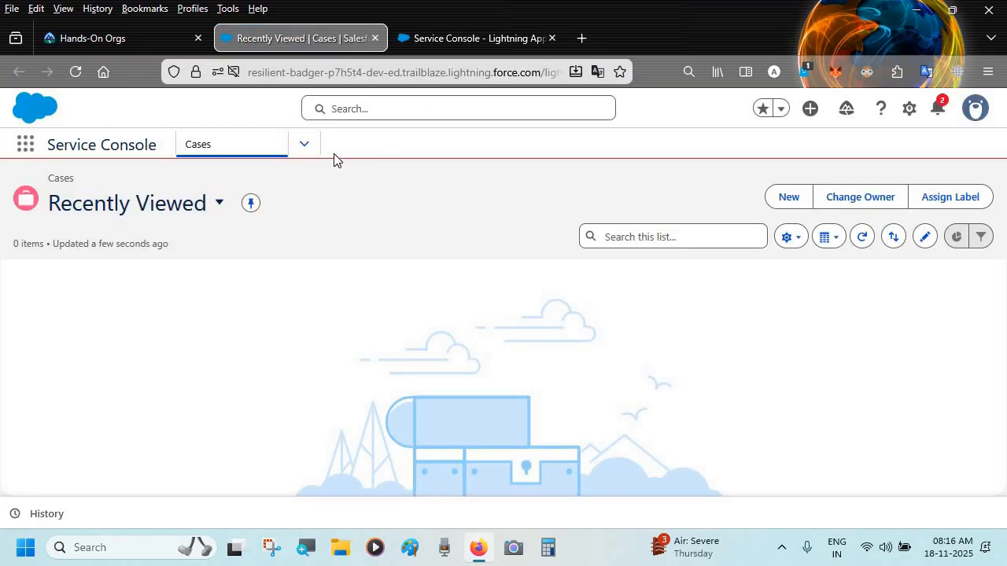
Switch the Cases list view to My Cases and open the case "Starting generator after electrical failure"
left_click(310, 149)
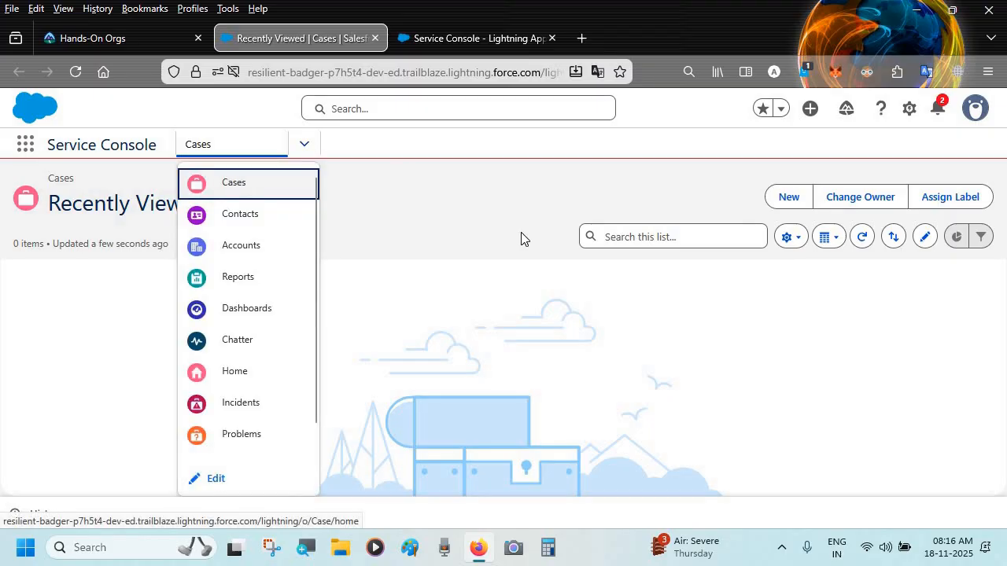
left_click(521, 234)
left_click(192, 209)
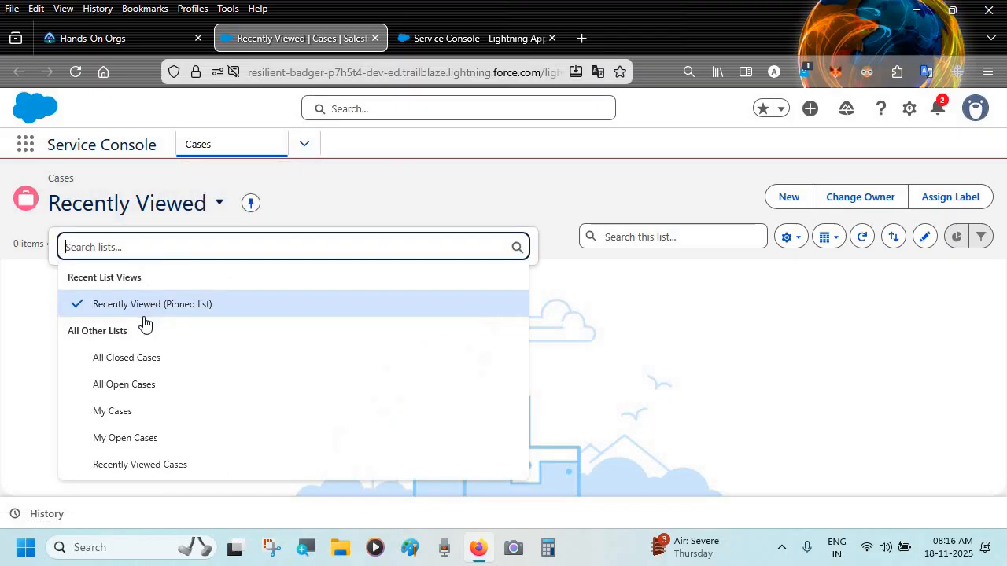
left_click(132, 412)
left_click(456, 47)
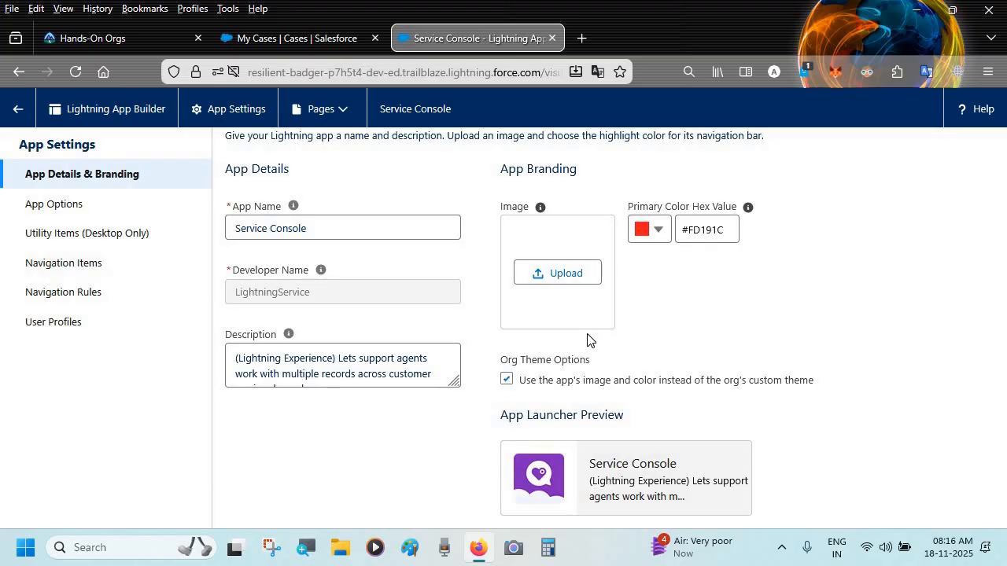
left_click(290, 39)
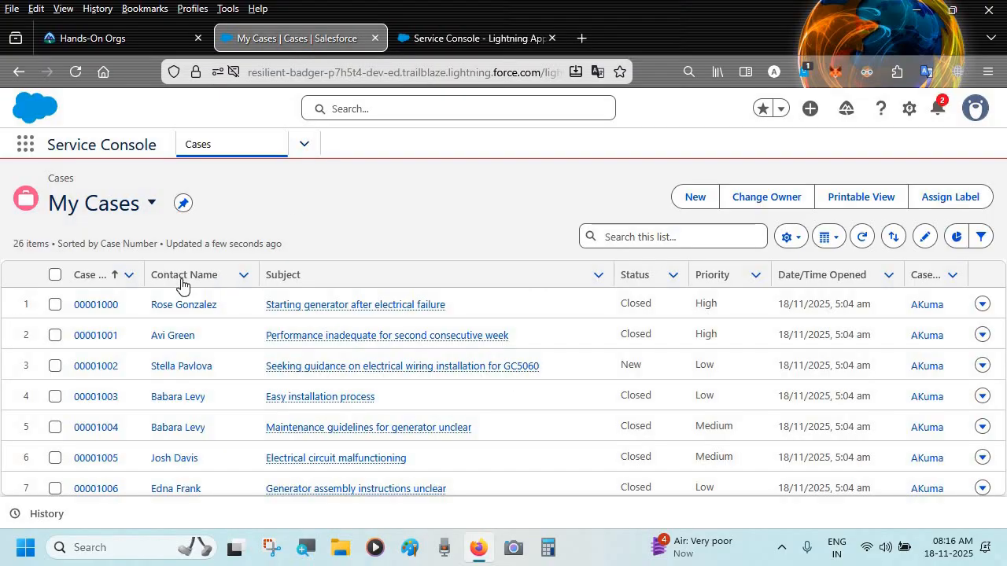
left_click(96, 305)
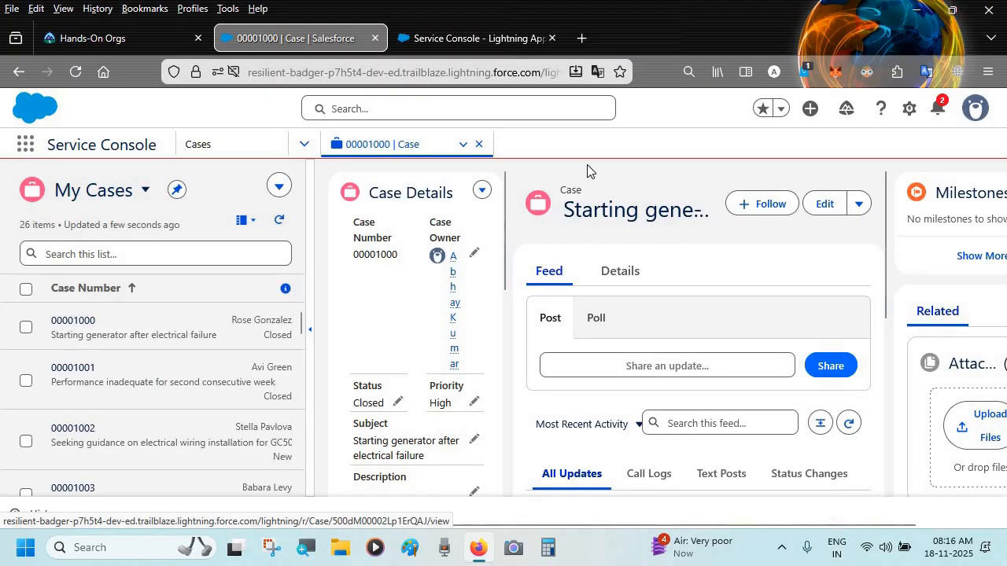
Open the Service Console's App Options in its app settings and examine the navigation style and Setup Experience options
left_click(429, 41)
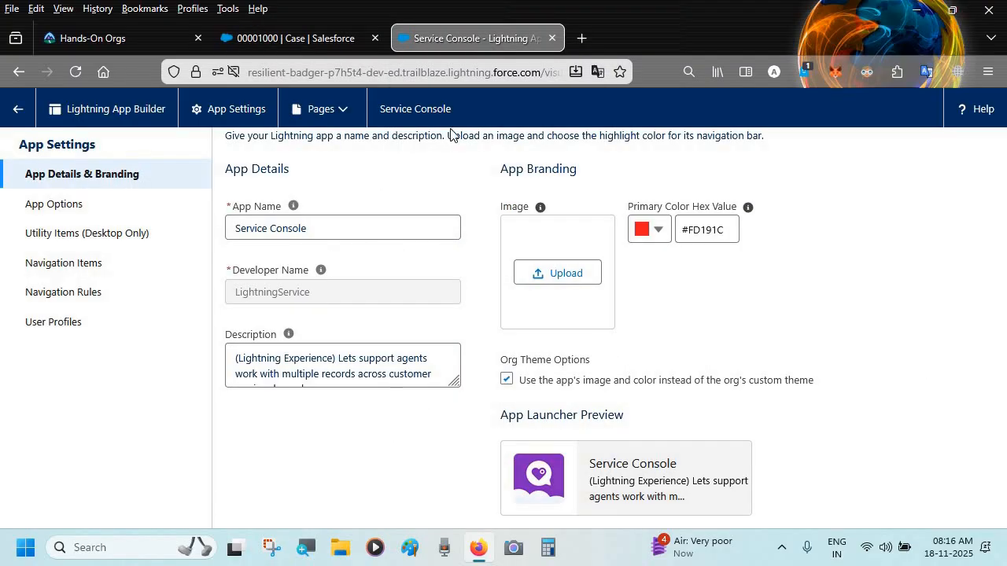
scroll(420, 236, "up", 1)
scroll(420, 241, "down", 1)
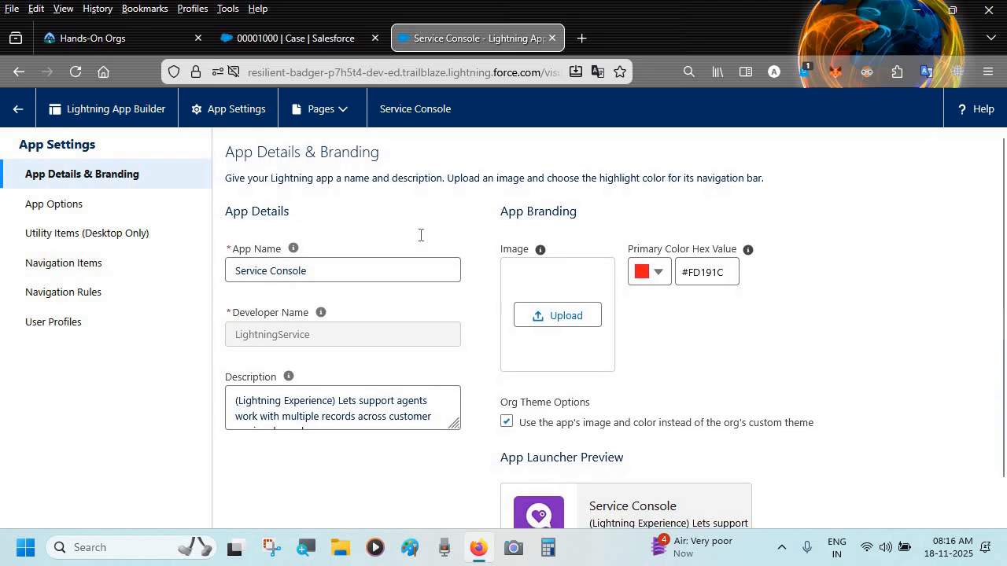
scroll(416, 229, "up", 1)
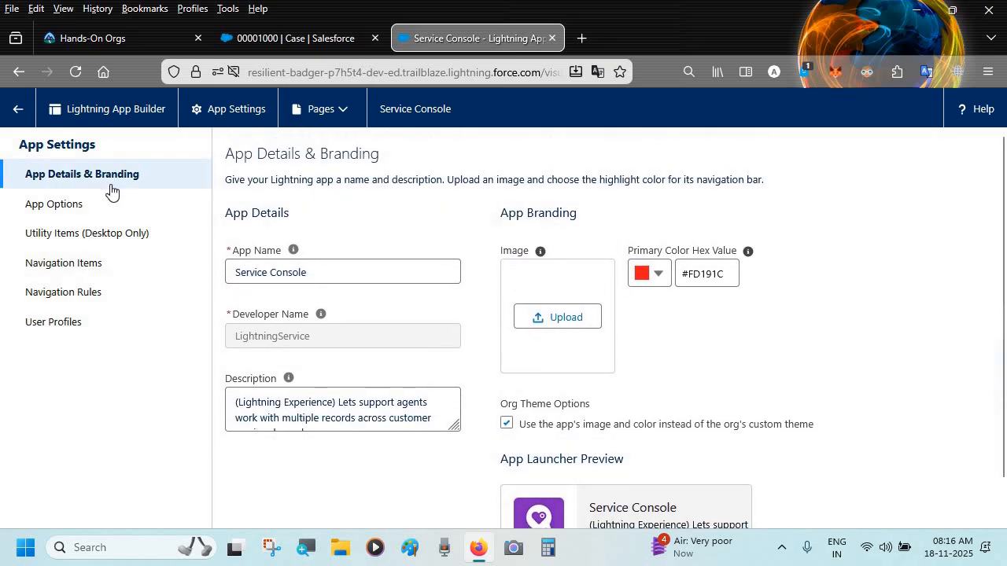
left_click(54, 211)
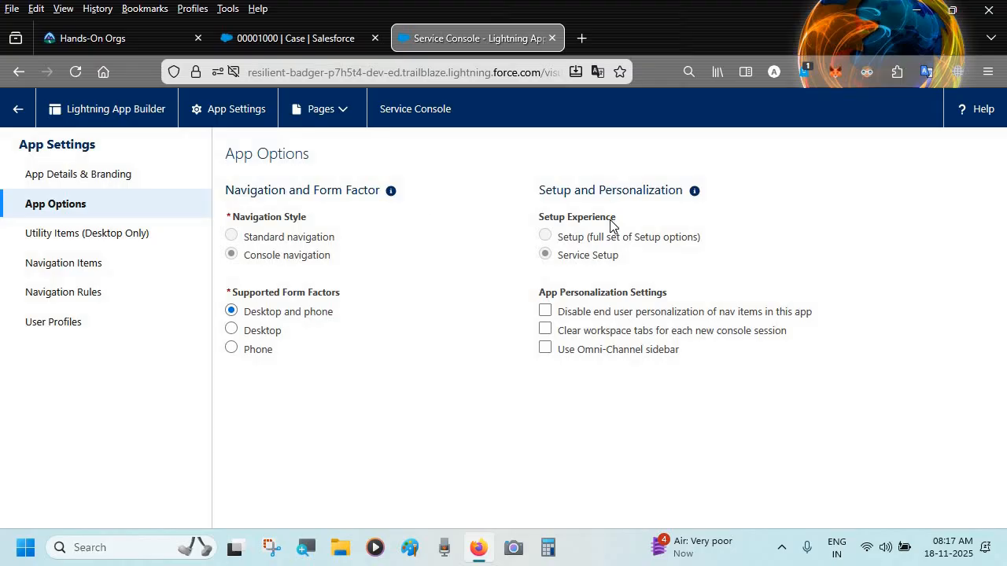
mouse_move(610, 225)
mouse_move(621, 261)
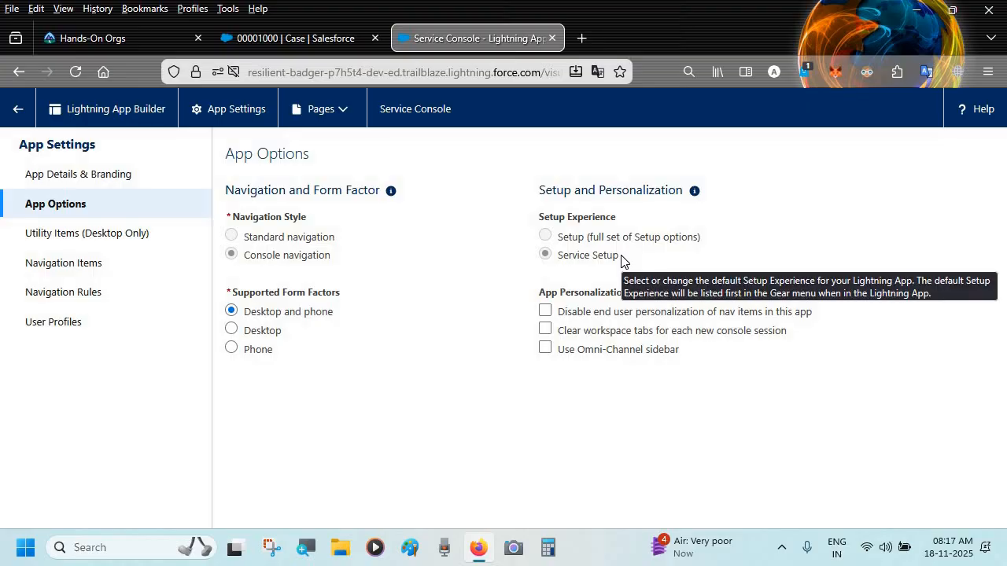
From the Service Console case page, open the Service app in a new browser tab and switch to it
left_click(324, 39)
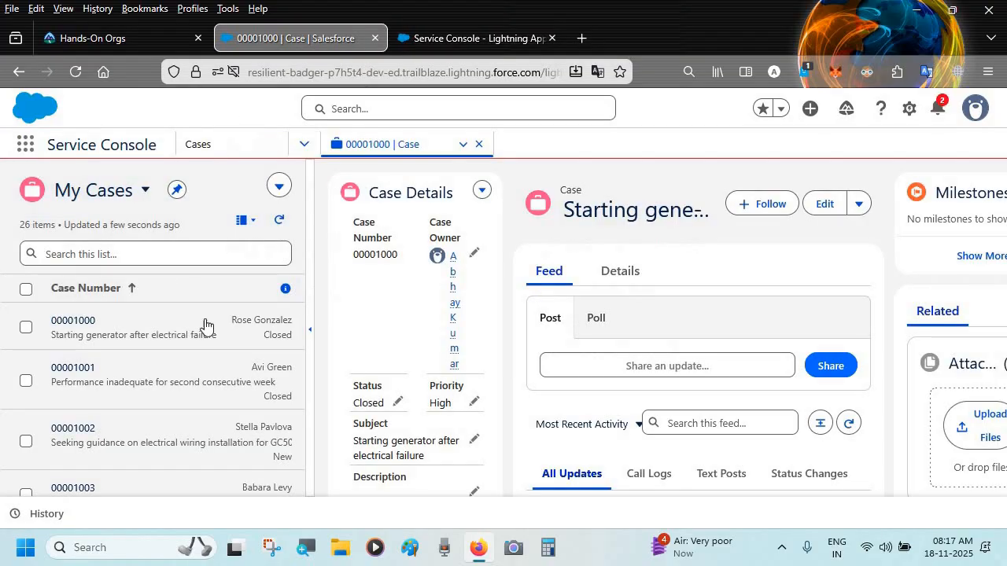
left_click(440, 43)
left_click(313, 42)
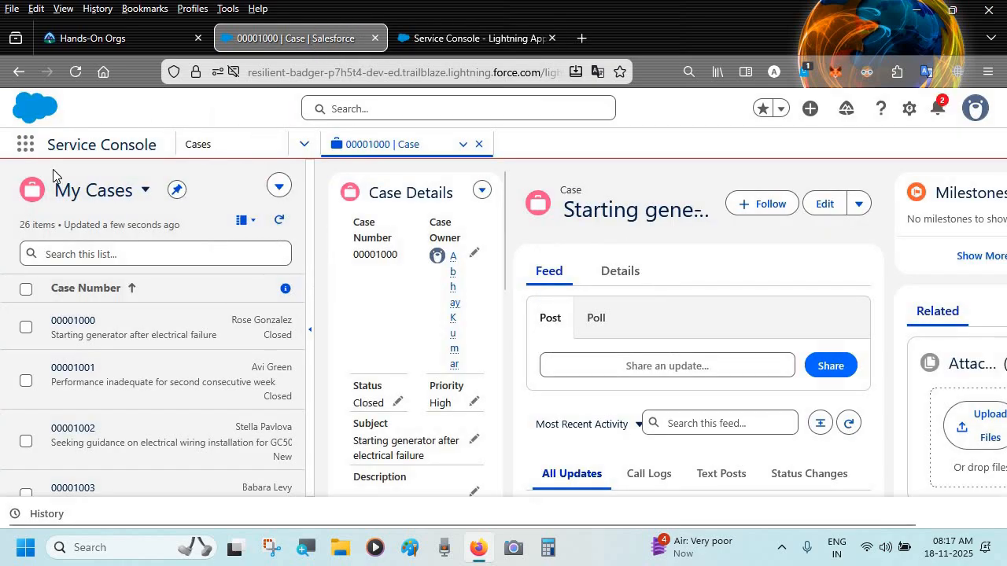
left_click(27, 146)
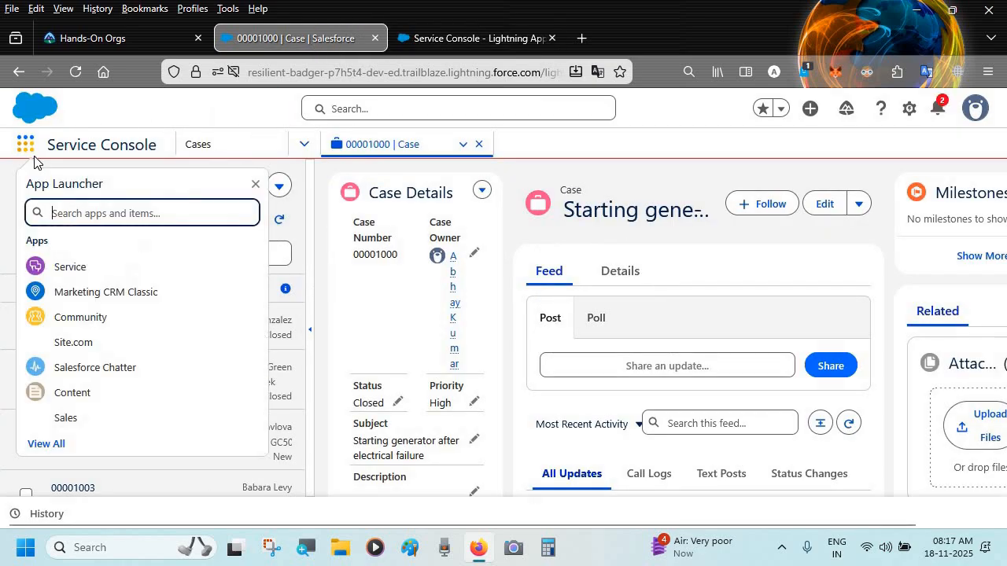
right_click(66, 271)
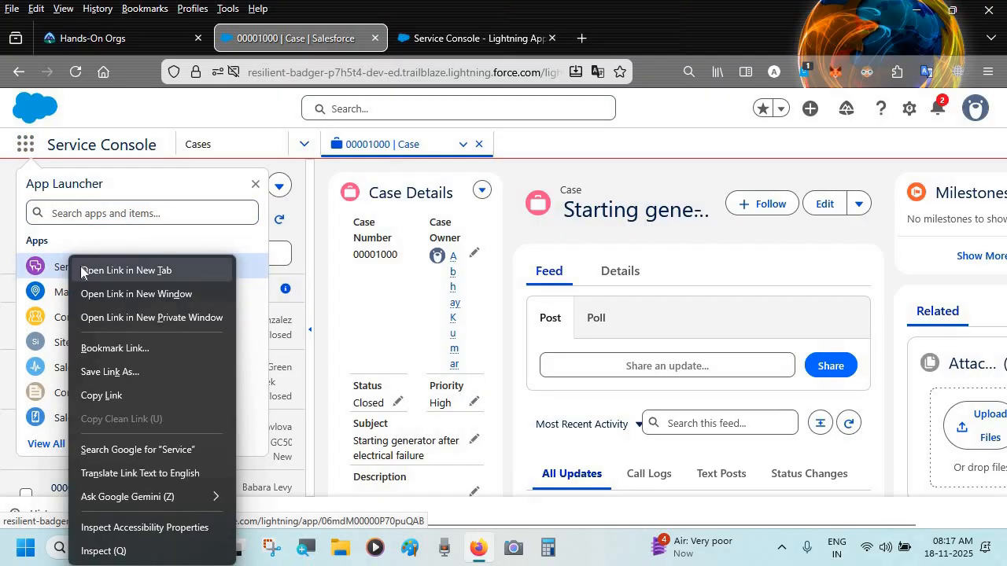
left_click(88, 266)
left_click(397, 38)
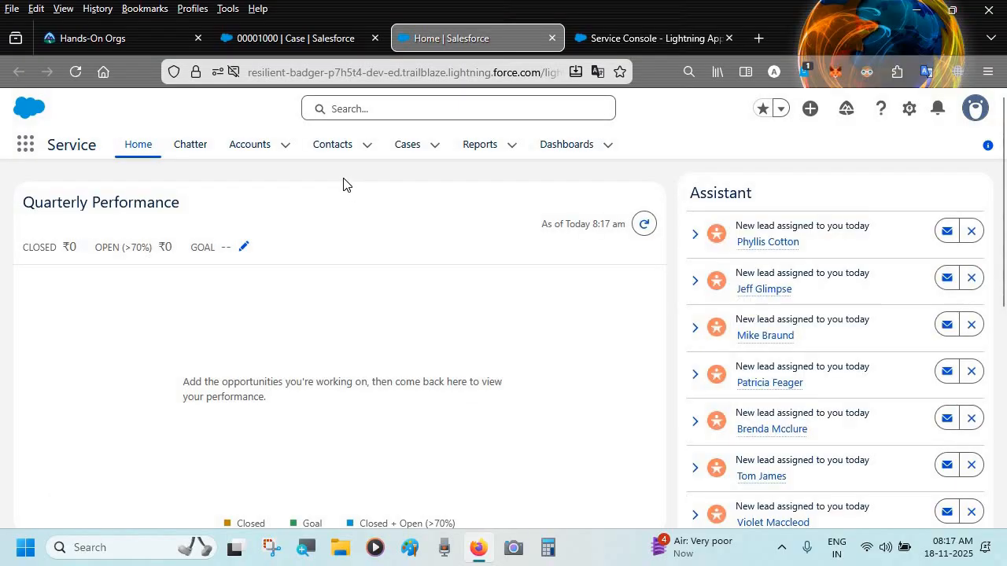
Visit Chatter in the Service app, and open the Burlington Textiles Corp of America account from the All Accounts list
left_click(199, 145)
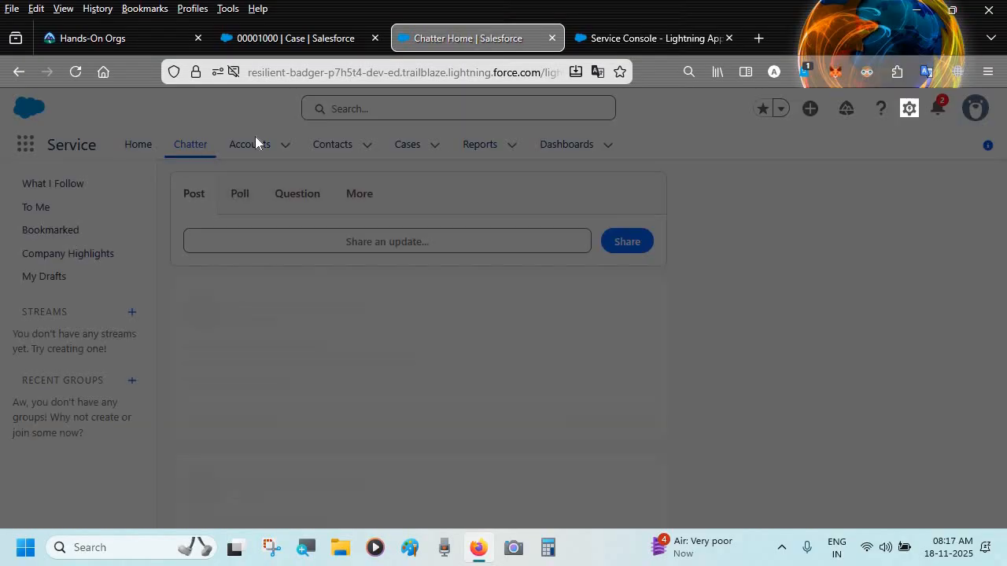
left_click(610, 340)
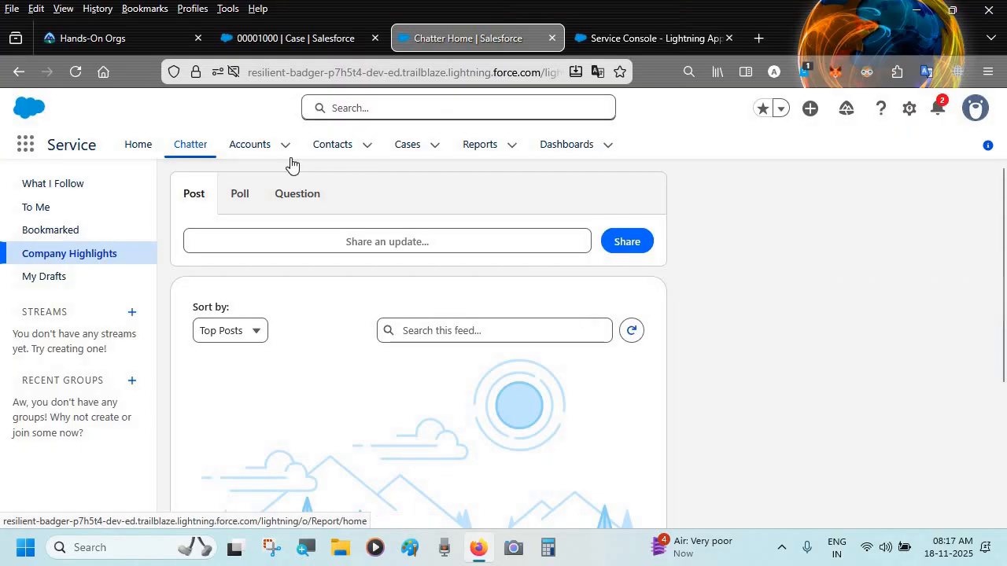
left_click(262, 152)
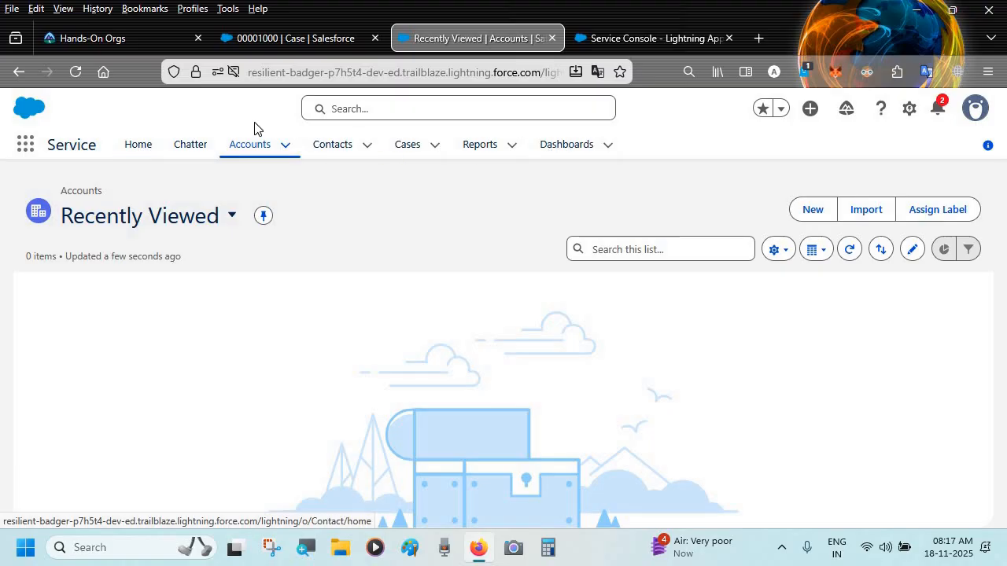
left_click(201, 218)
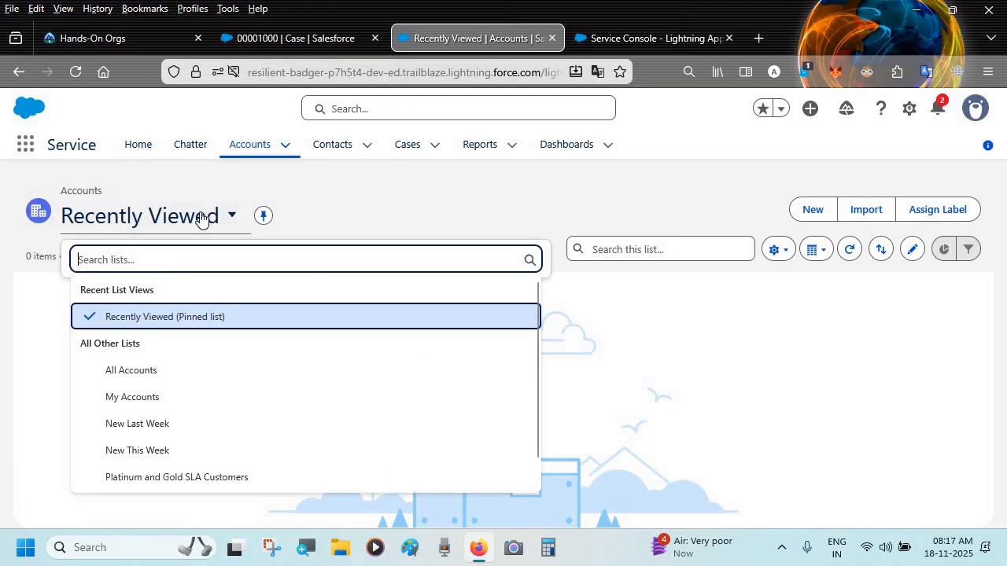
left_click(157, 371)
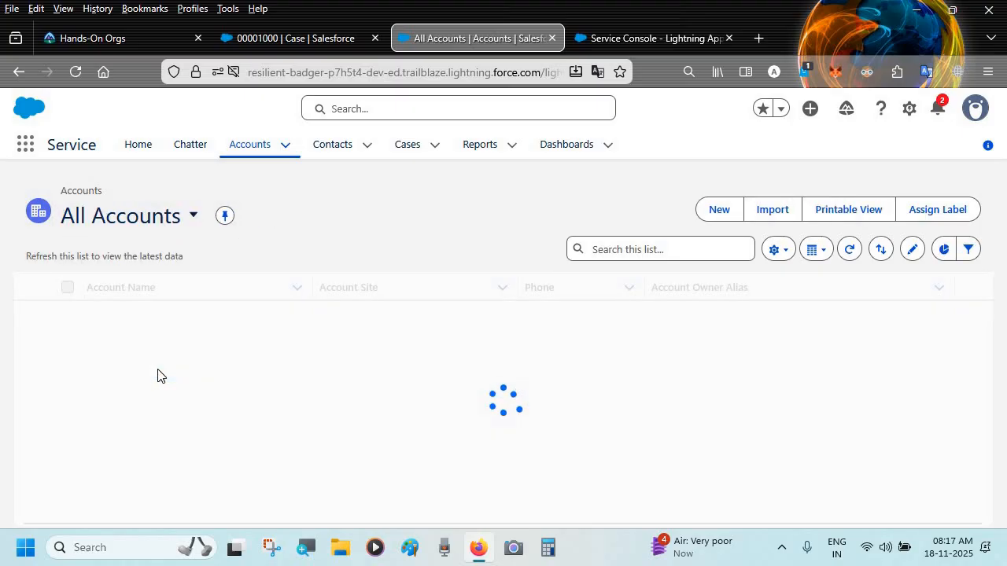
left_click(153, 318)
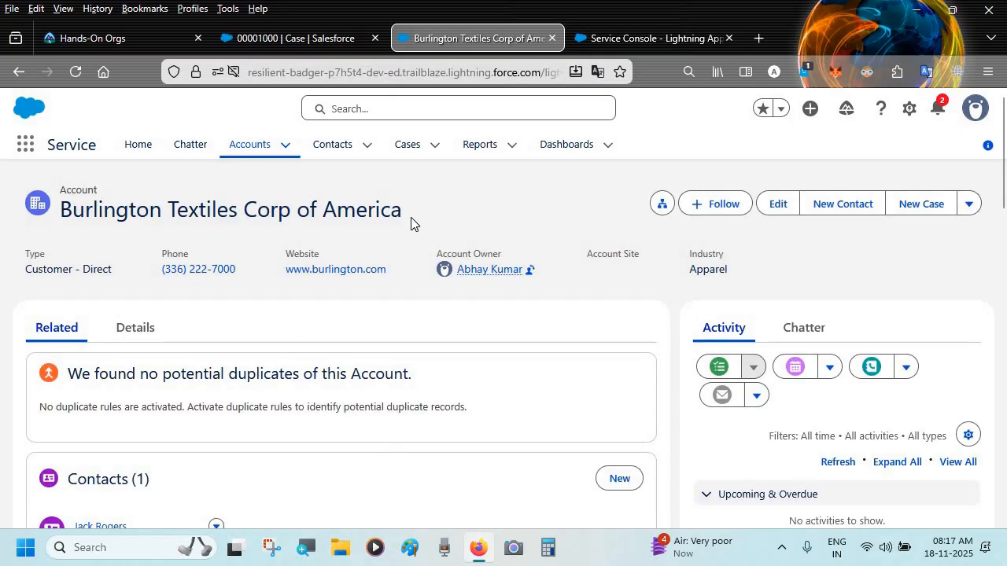
Open the case "Performance inadequate for second consecutive week" in Service Console and compare its console tabs with the Service app's standard navigation
left_click(288, 36)
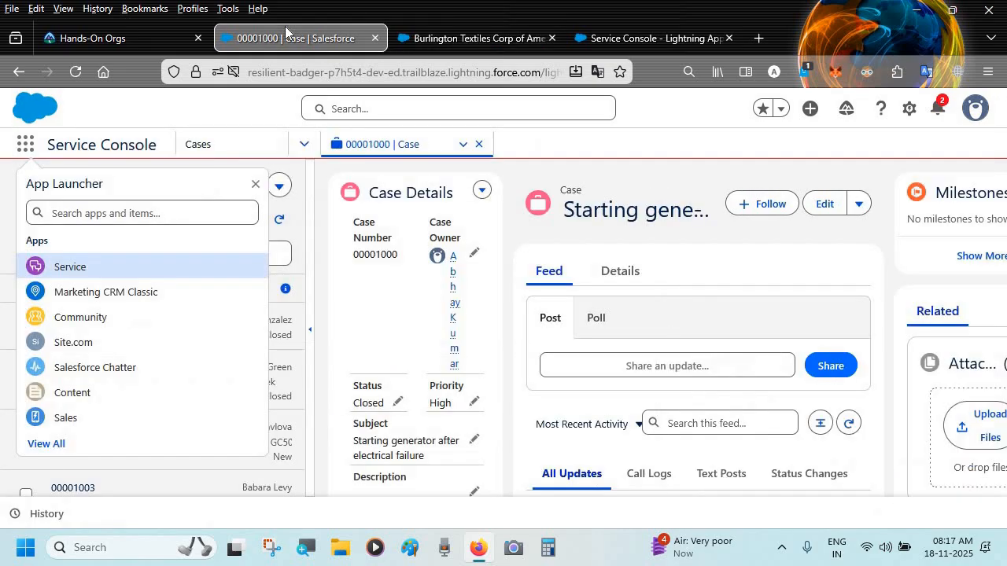
left_click(255, 184)
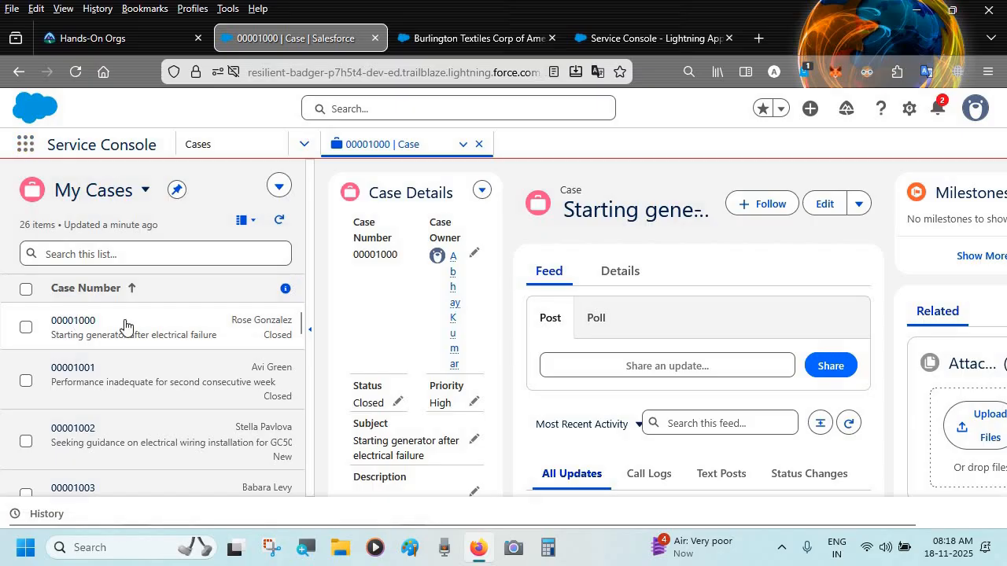
left_click(73, 370)
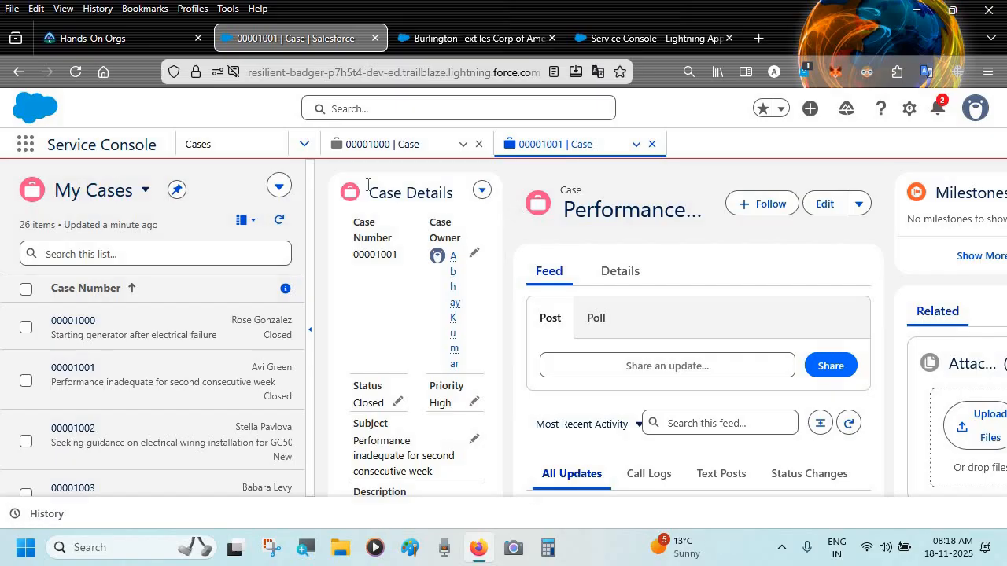
left_click(461, 39)
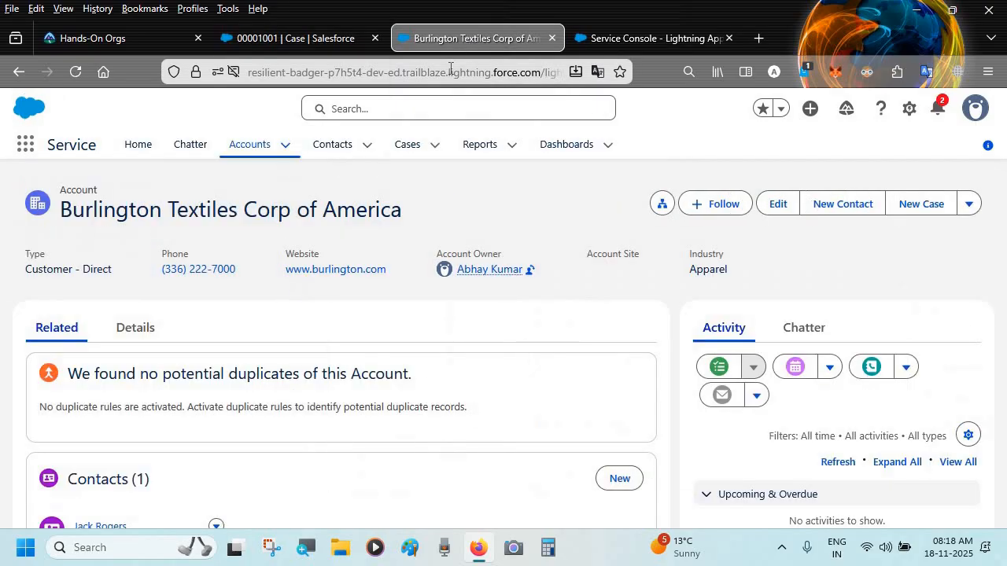
Compare the Service Setup choice in App Options with the entries offered in Service Console's Setup menu
left_click(627, 37)
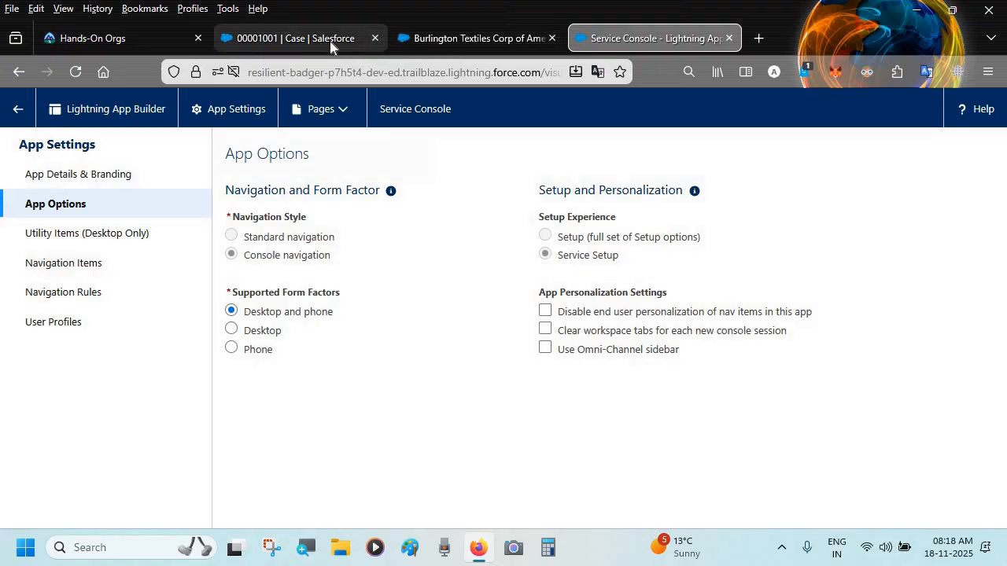
left_click(352, 38)
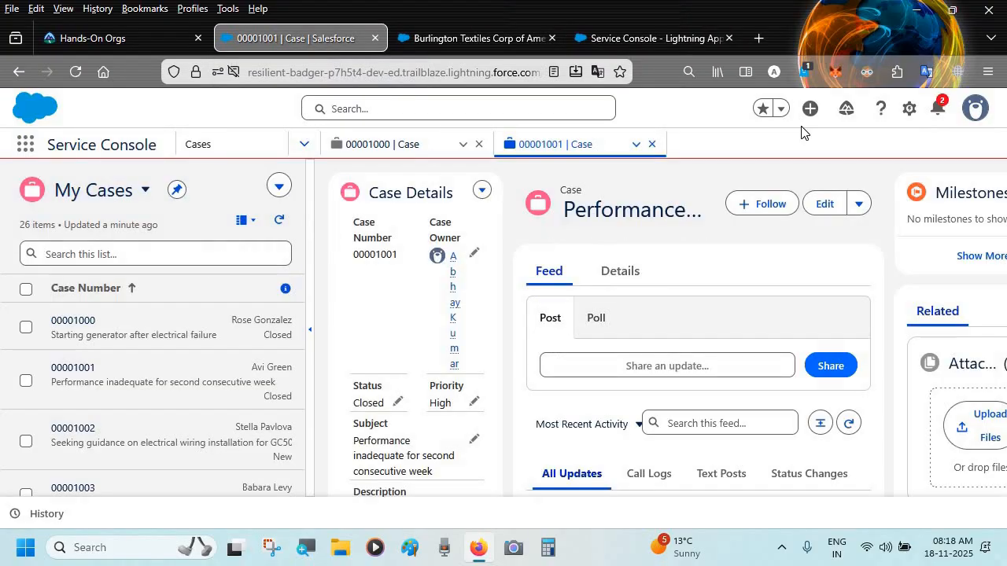
left_click(909, 110)
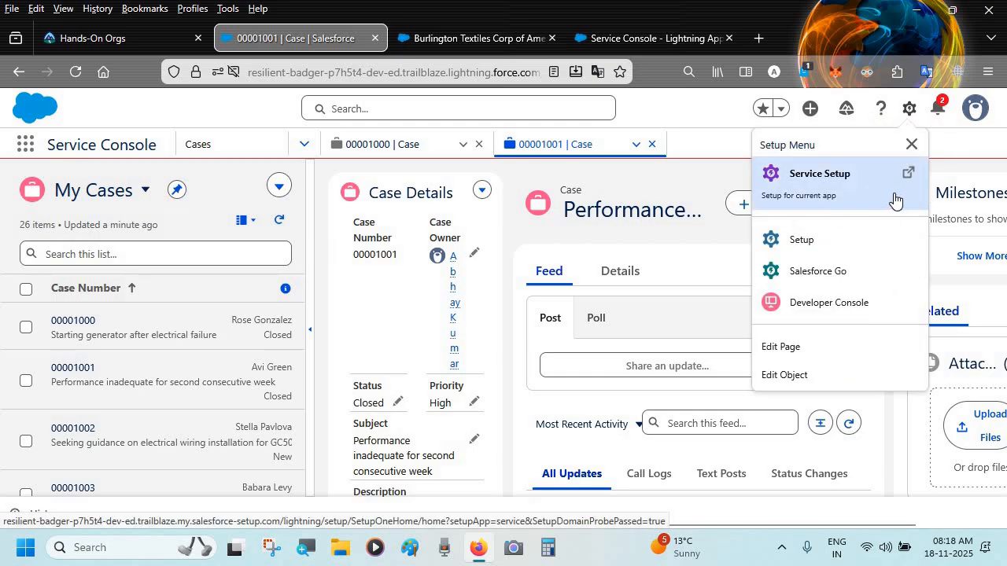
left_click(613, 45)
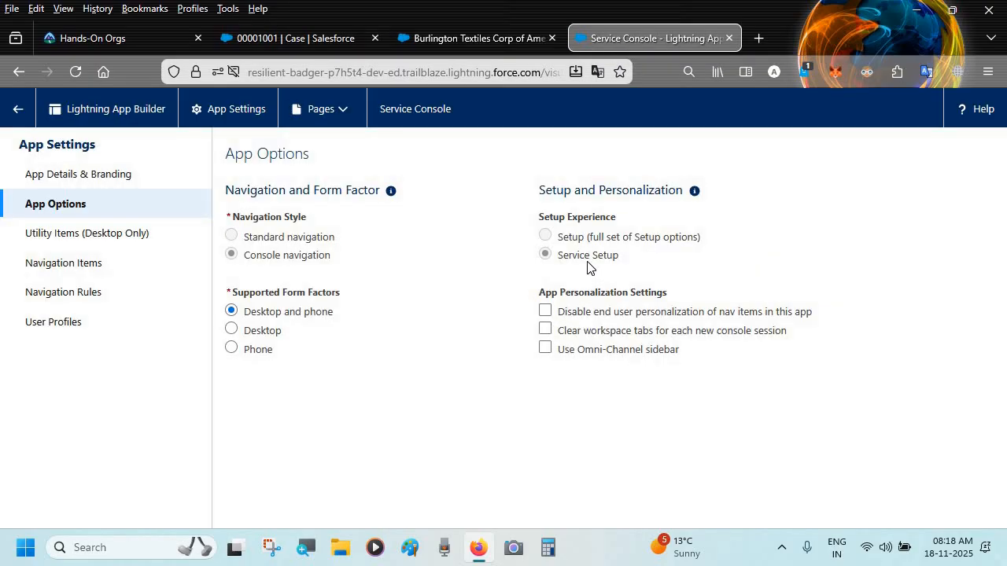
left_click(297, 43)
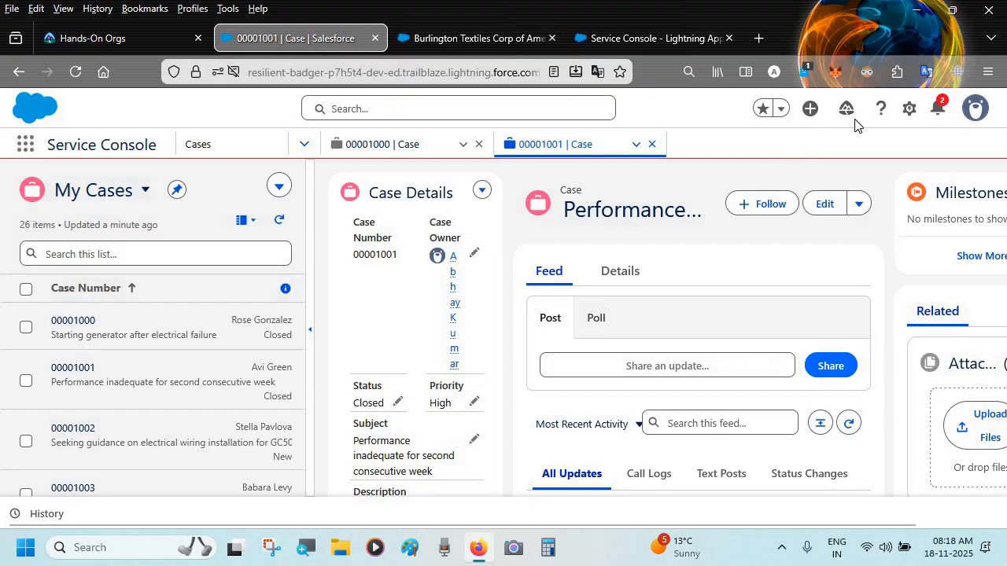
left_click(906, 112)
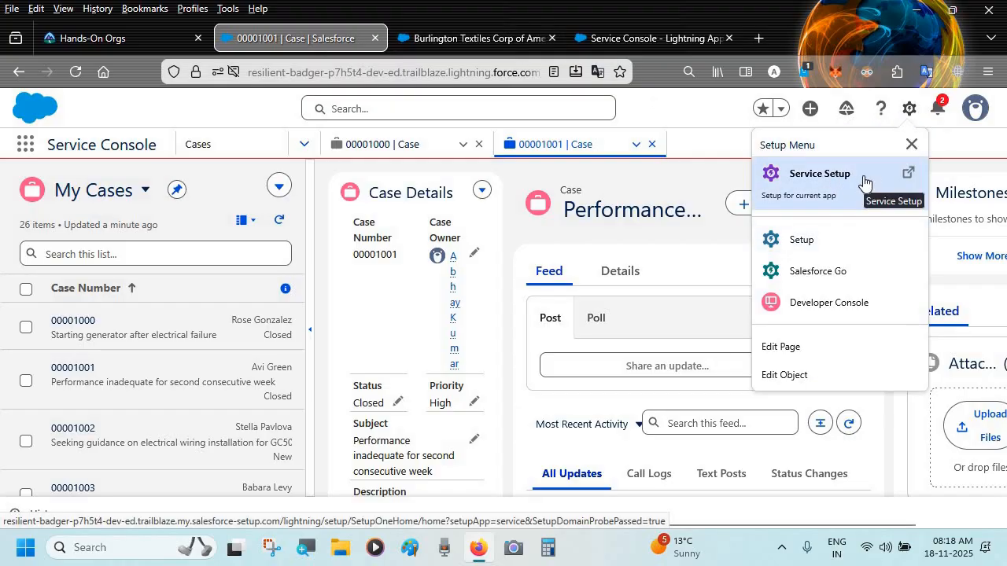
Set the Service Console's supported form factor to Phone, save the app options, and return to the case page to check the effect
left_click(649, 36)
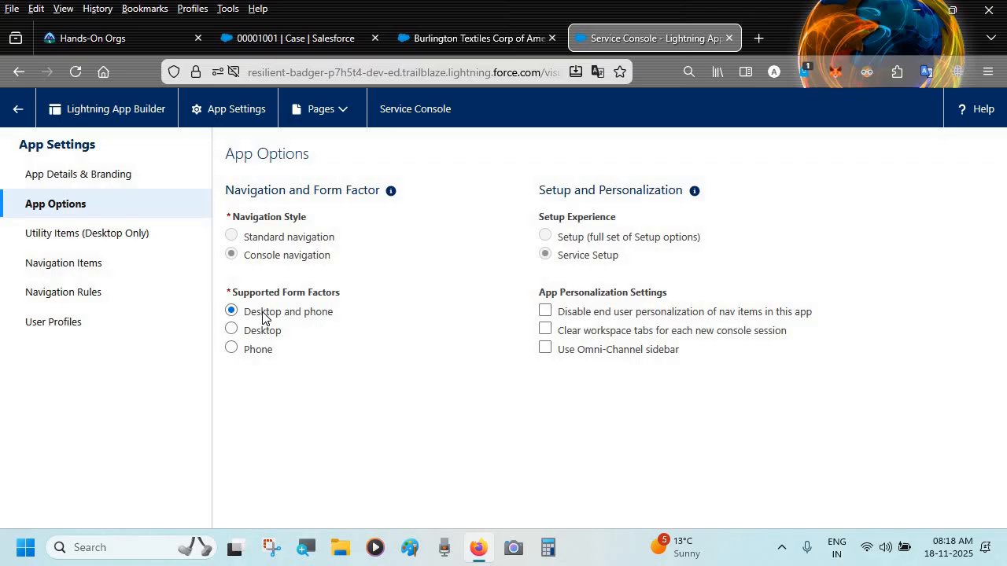
left_click(232, 347)
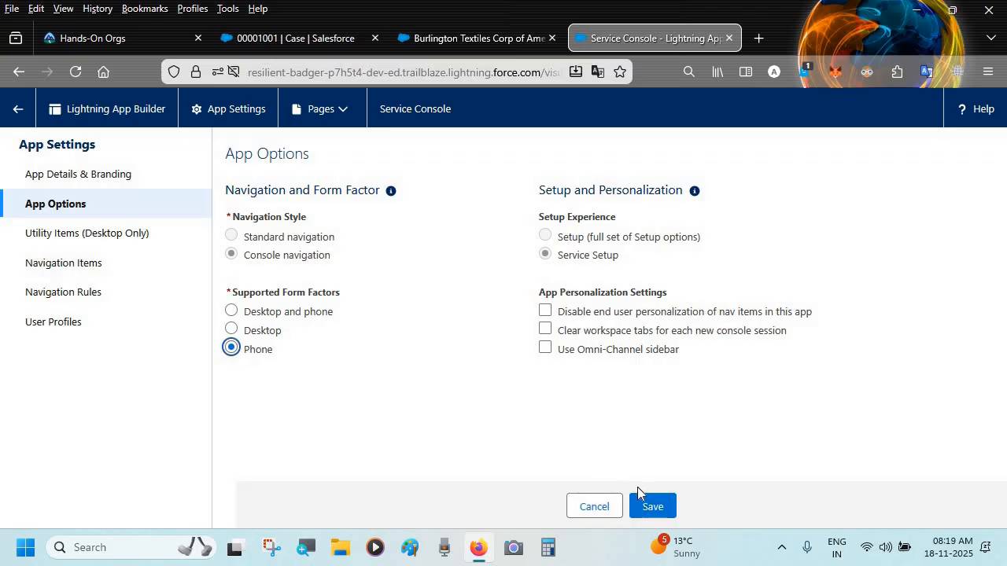
left_click(648, 505)
left_click(648, 505)
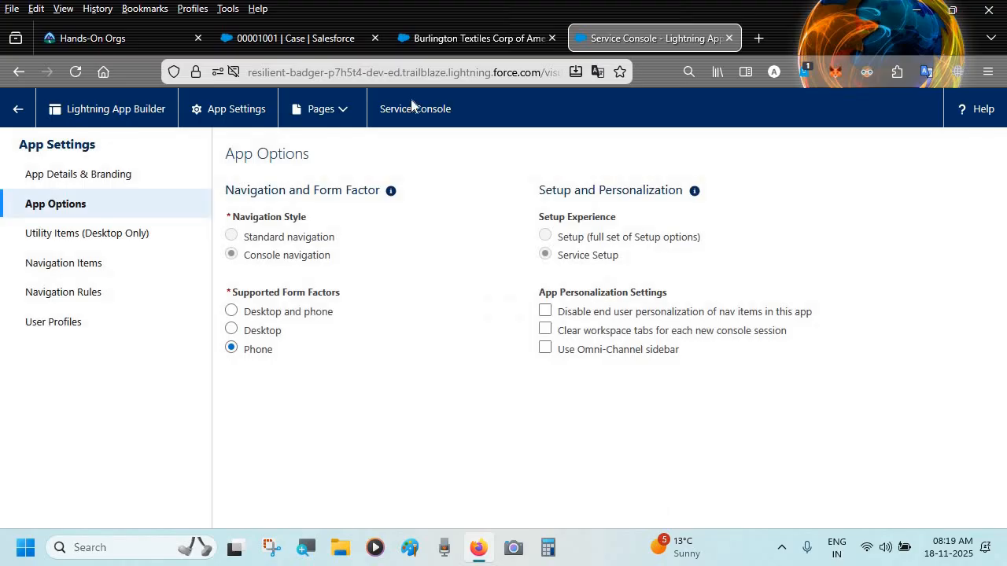
left_click(308, 43)
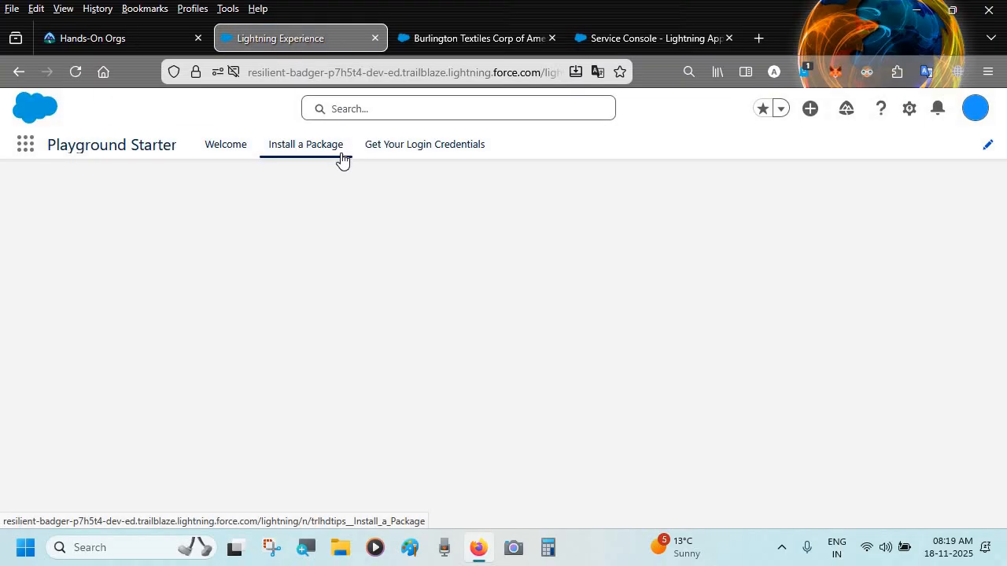
Look through all apps in the App Launcher and search for "Service" to check whether Service Console is listed
left_click(26, 146)
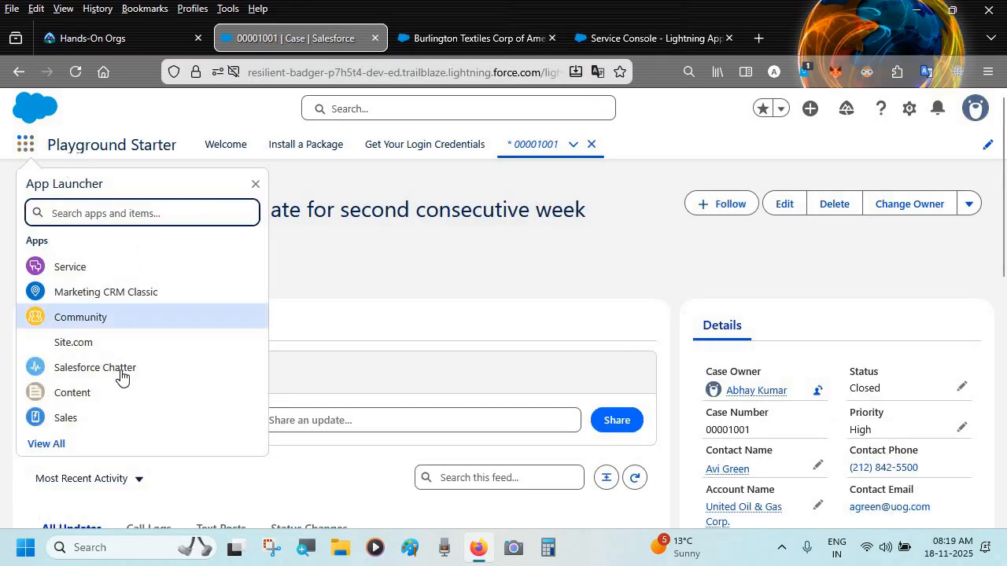
left_click(48, 444)
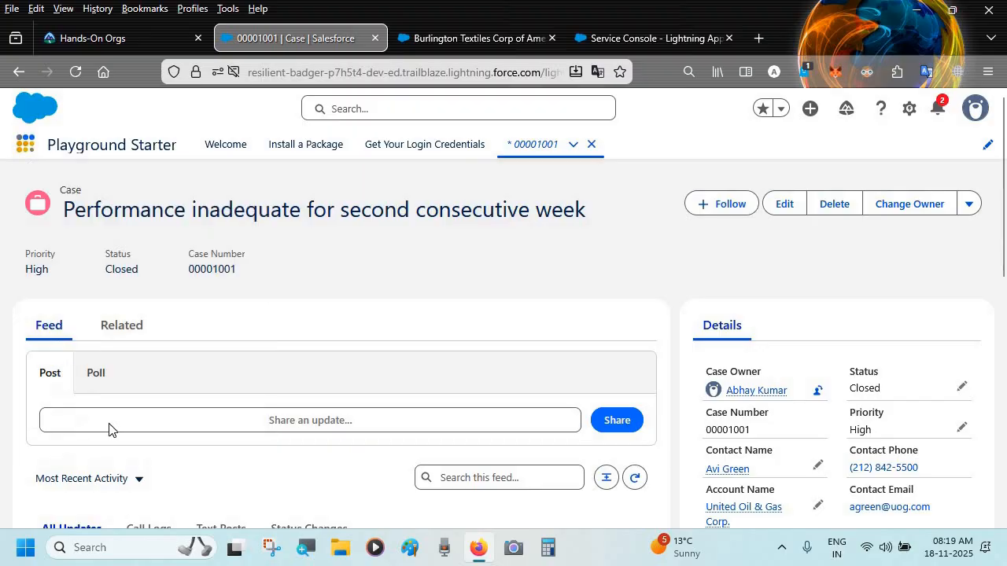
scroll(336, 368, "down", 5)
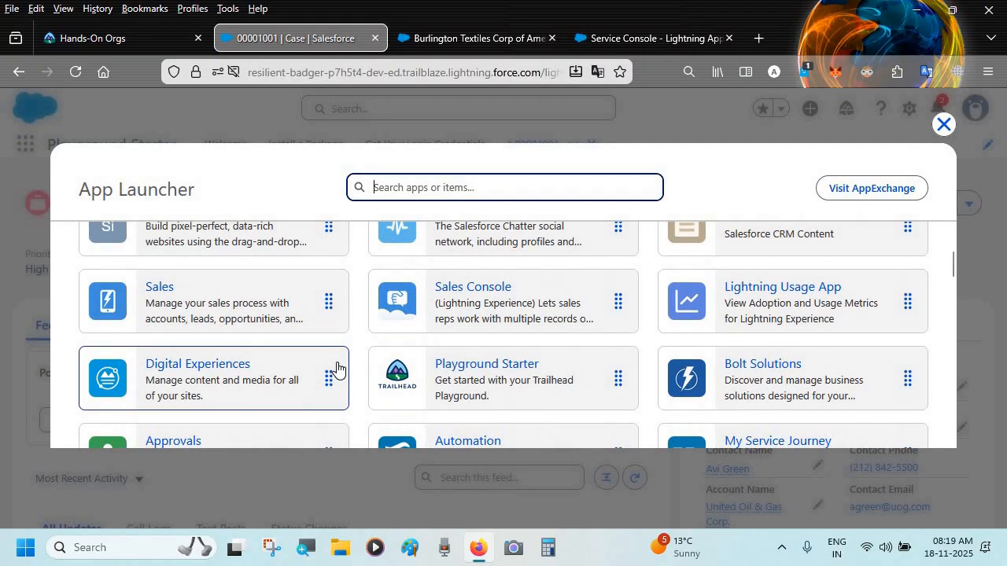
scroll(337, 368, "up", 3)
scroll(336, 368, "down", 3)
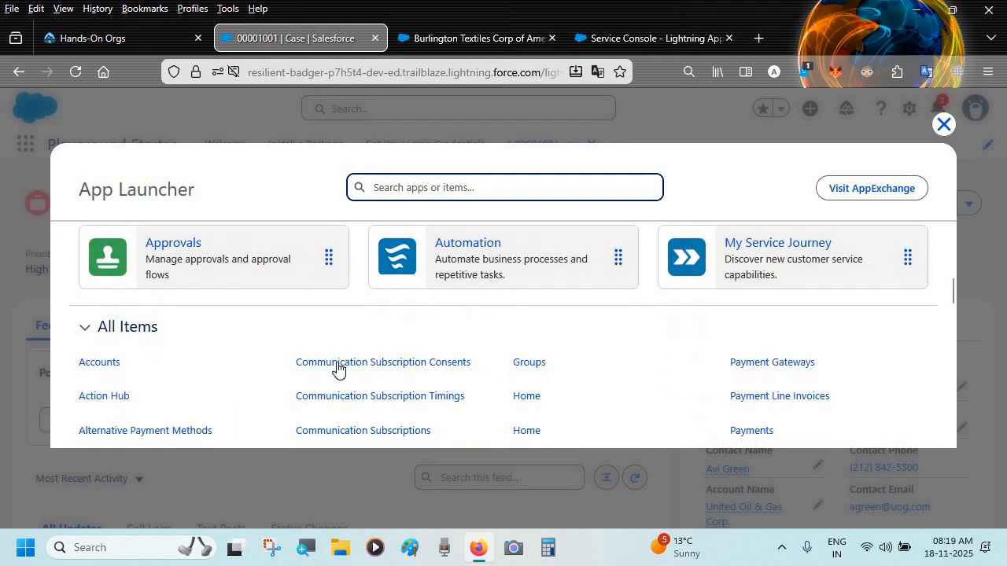
scroll(337, 368, "up", 5)
scroll(337, 368, "down", 5)
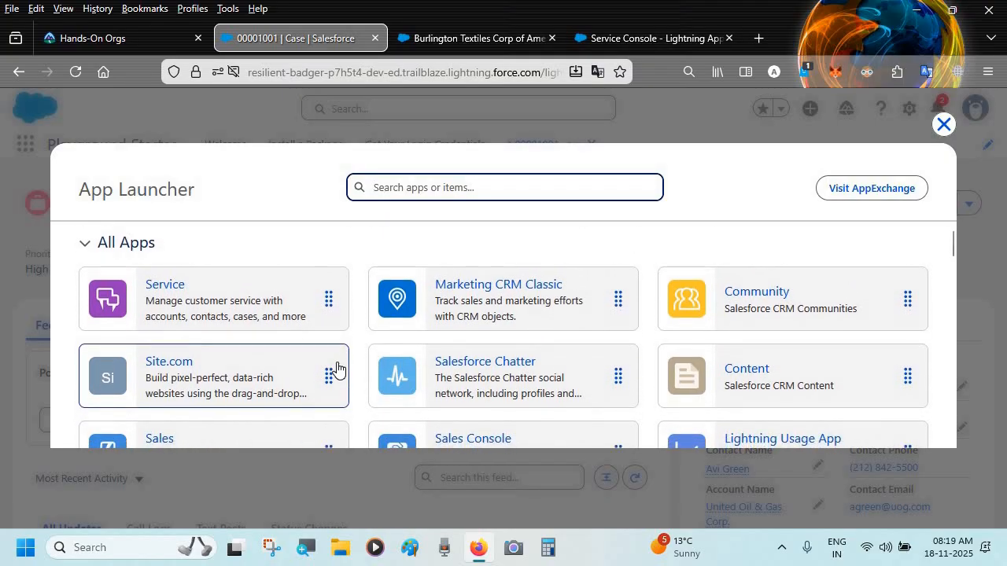
scroll(338, 369, "up", 5)
type("Service")
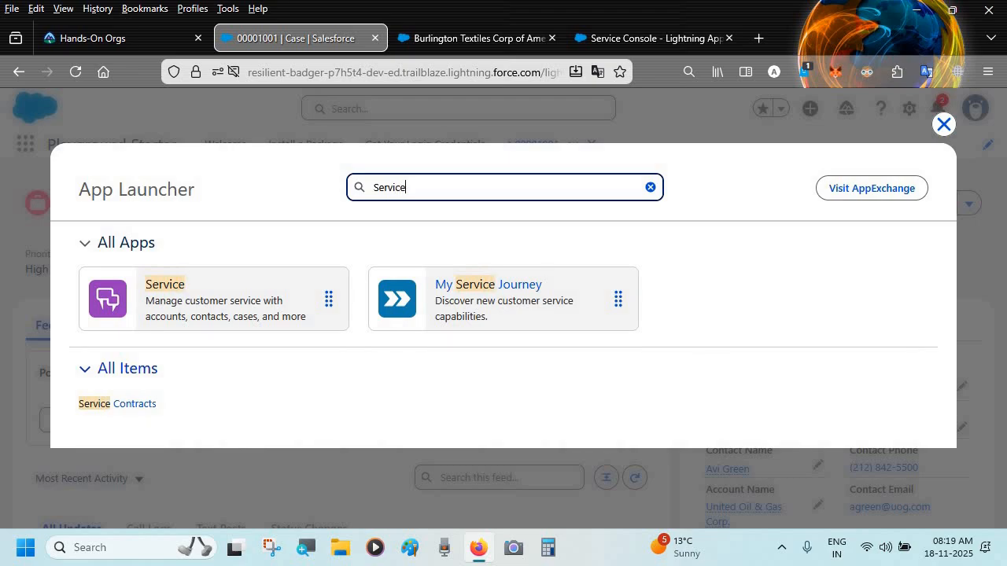
Set the Service Console's supported form factors to Desktop and phone, and save the app options
left_click(665, 45)
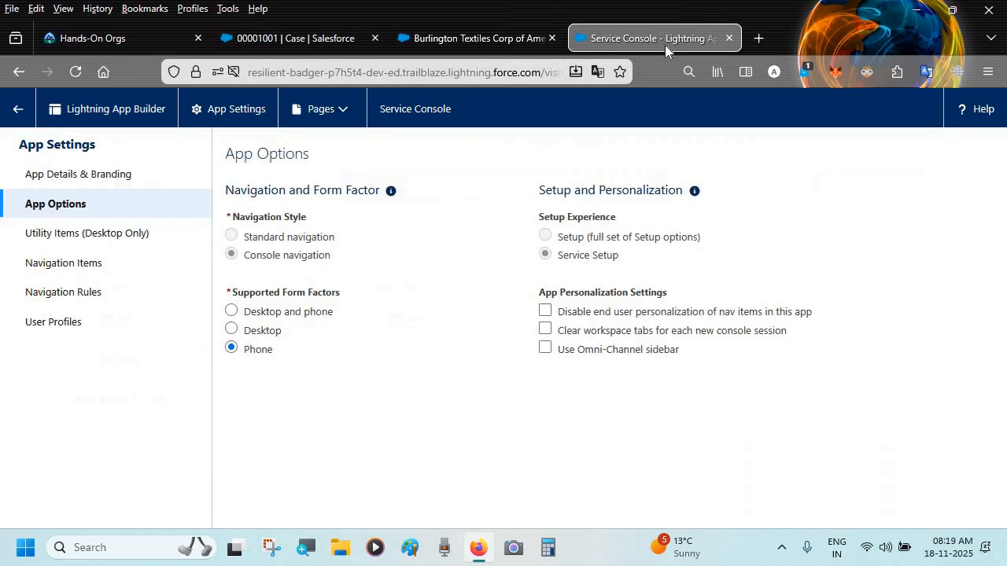
left_click(290, 312)
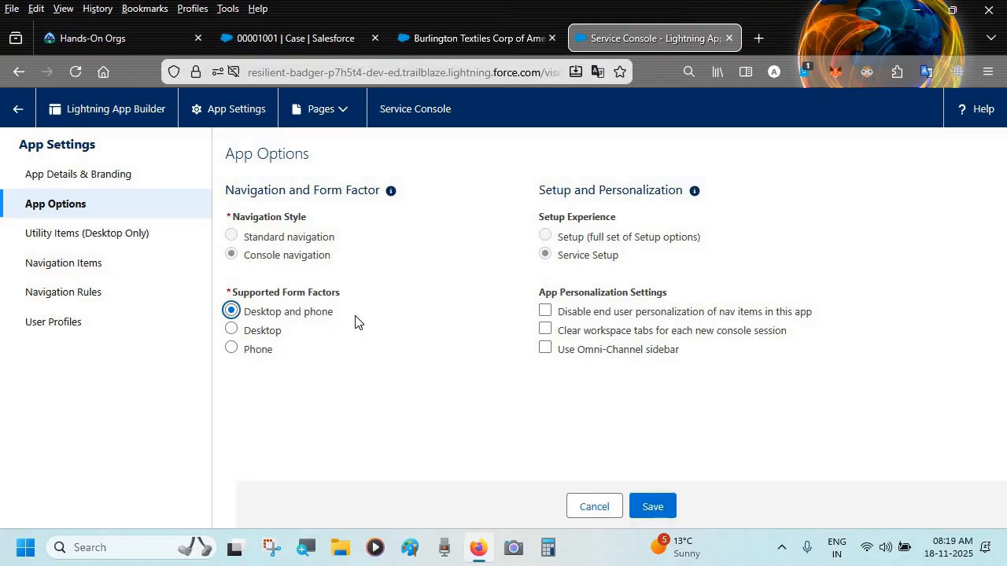
left_click(646, 504)
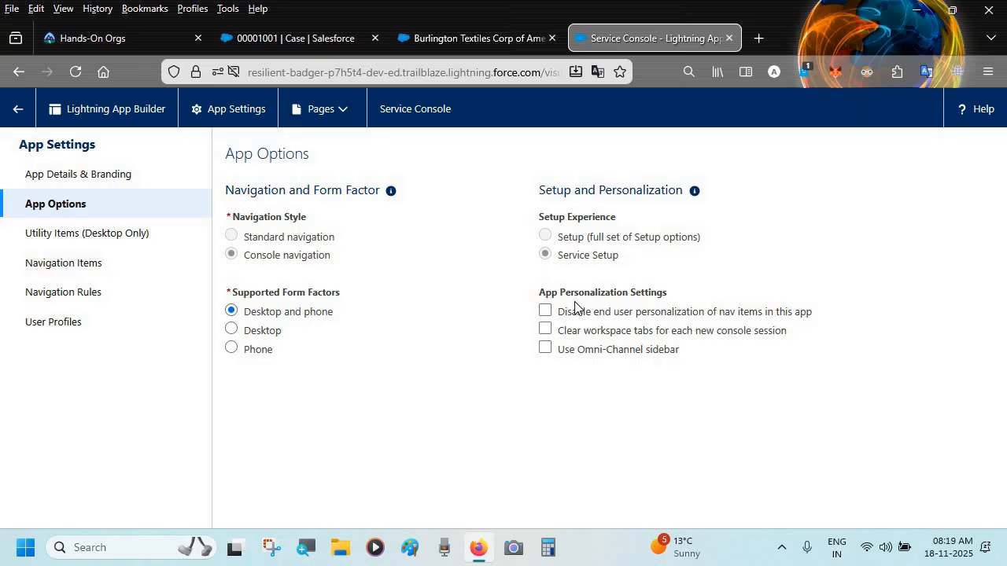
Disable end user personalization of nav items in the Service Console, save the app options, and return to the case page
left_click(545, 312)
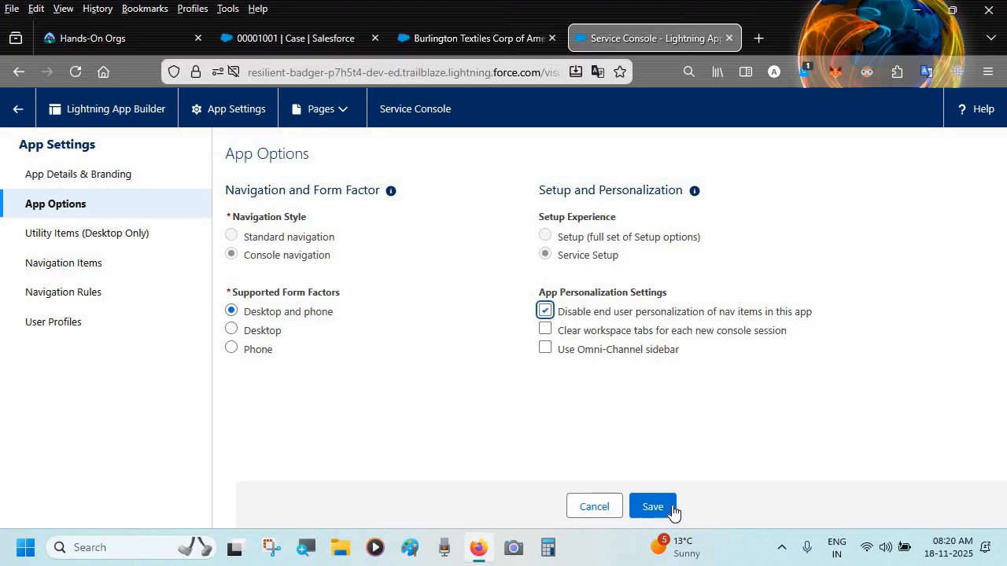
left_click(665, 510)
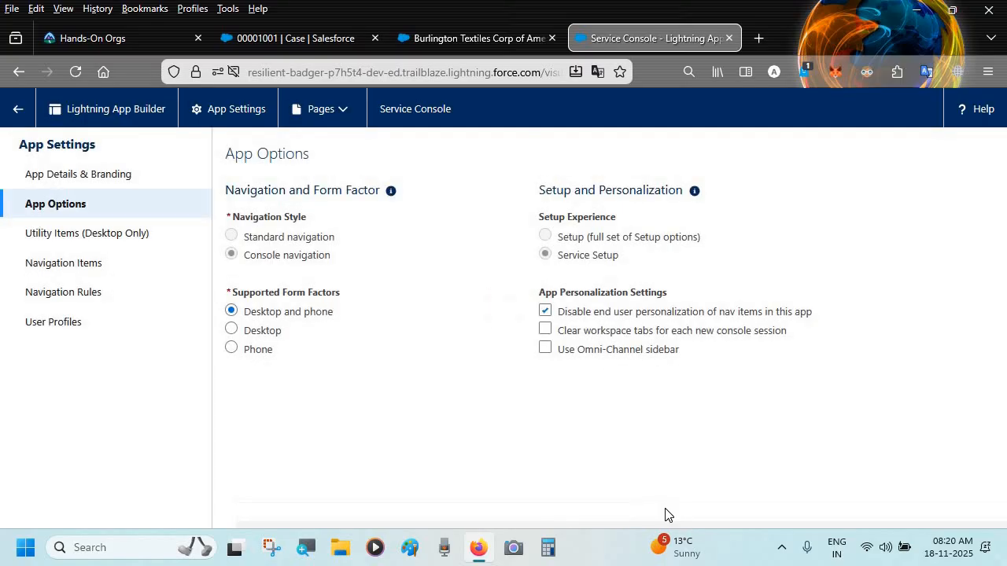
left_click(300, 35)
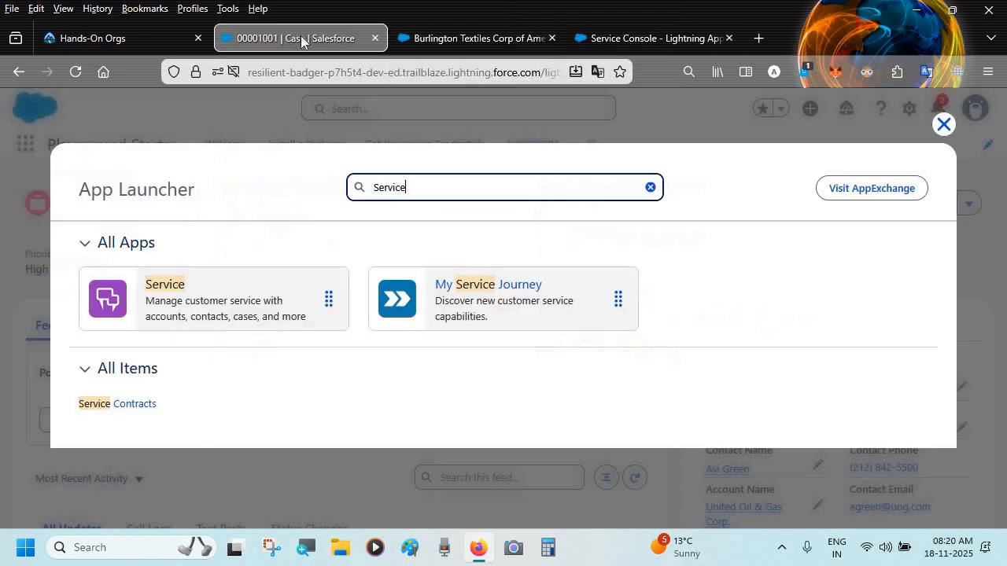
left_click(627, 35)
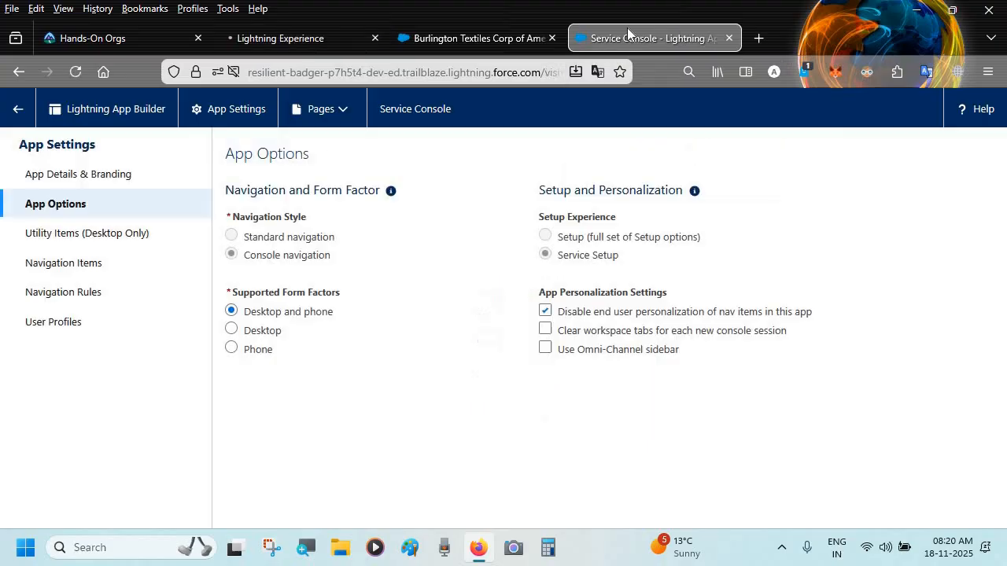
left_click(300, 39)
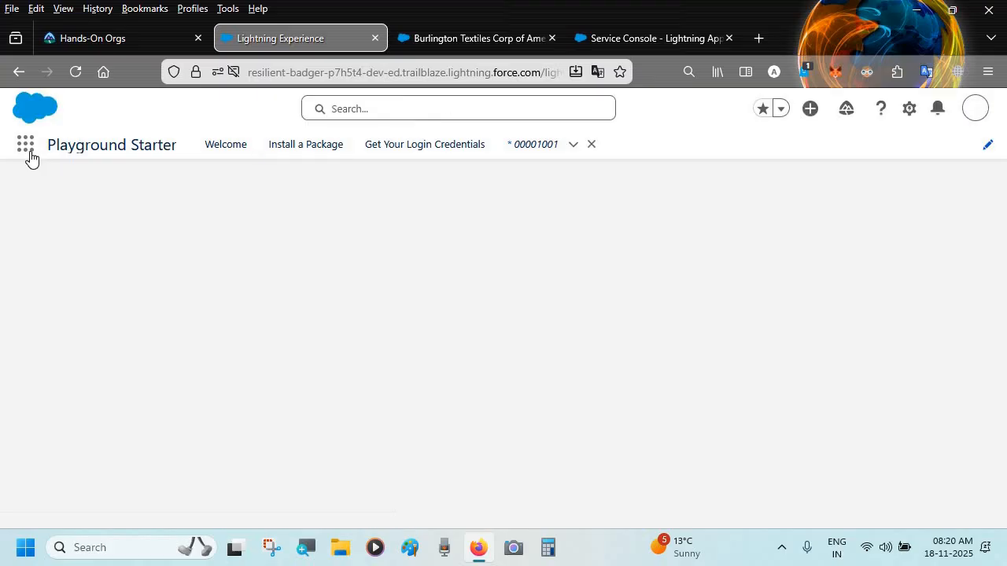
Find Service Console in the App Launcher by searching for "Se", and open it
left_click(26, 146)
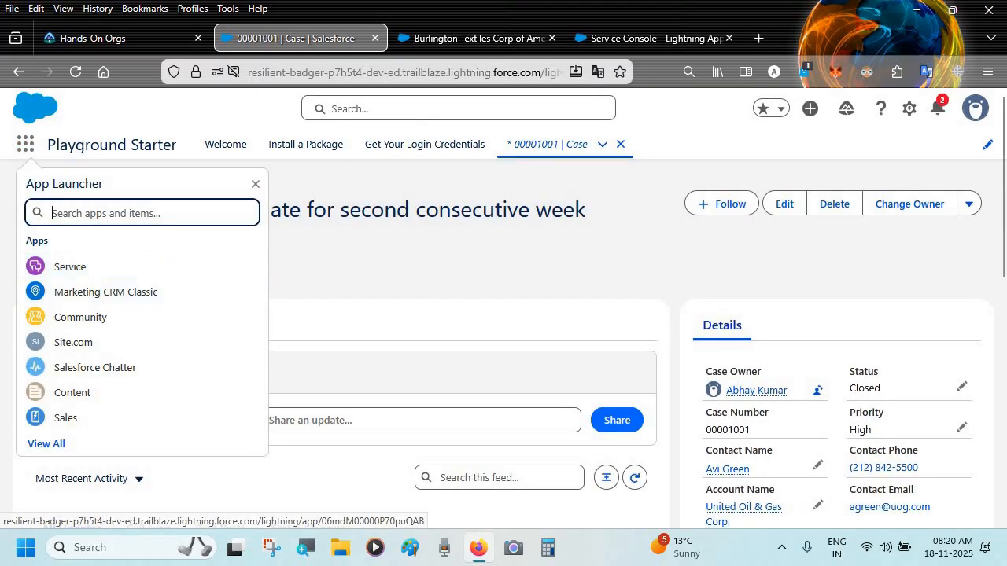
type("Se")
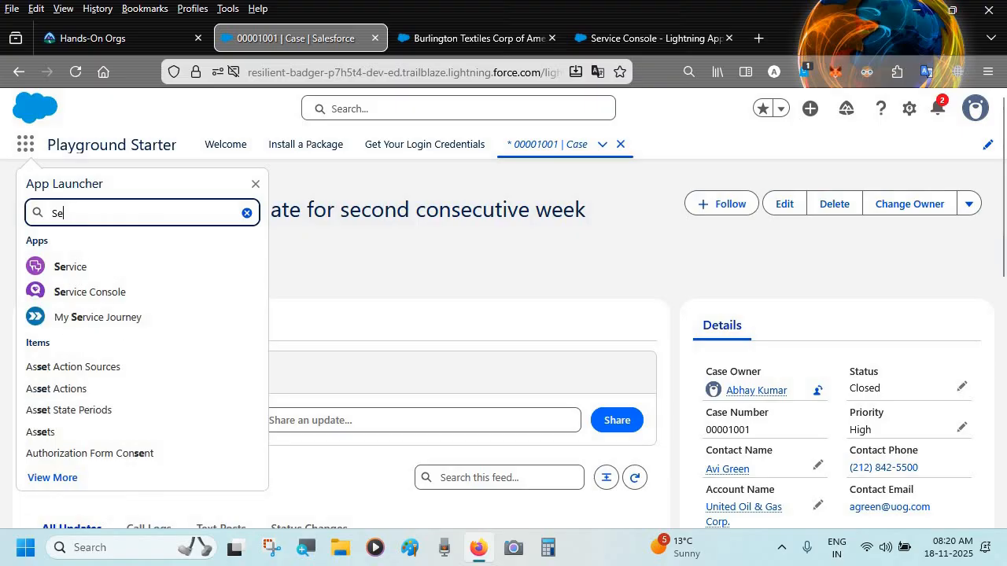
left_click(135, 295)
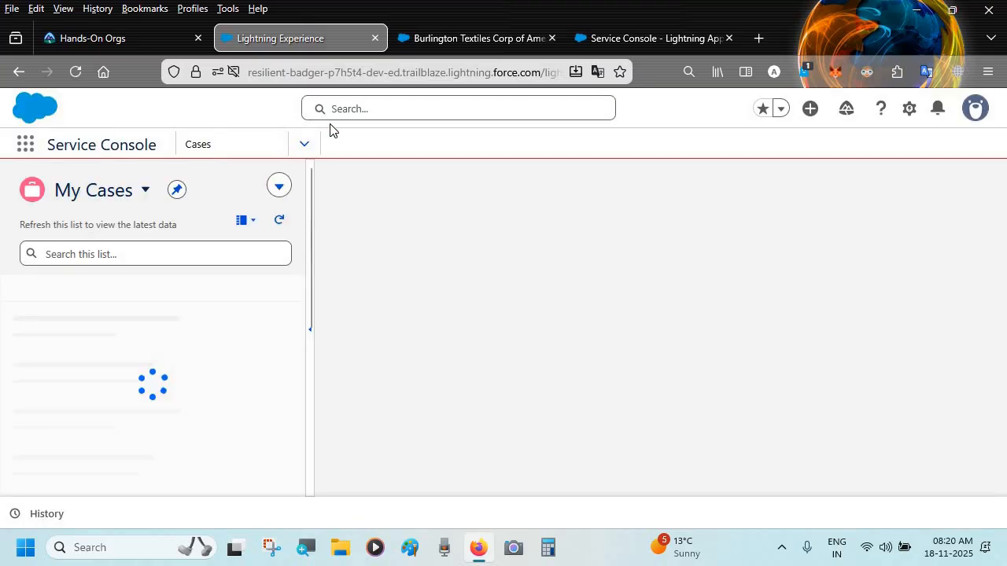
Examine Service Console's full list of navigation items for an option to edit them
left_click(305, 144)
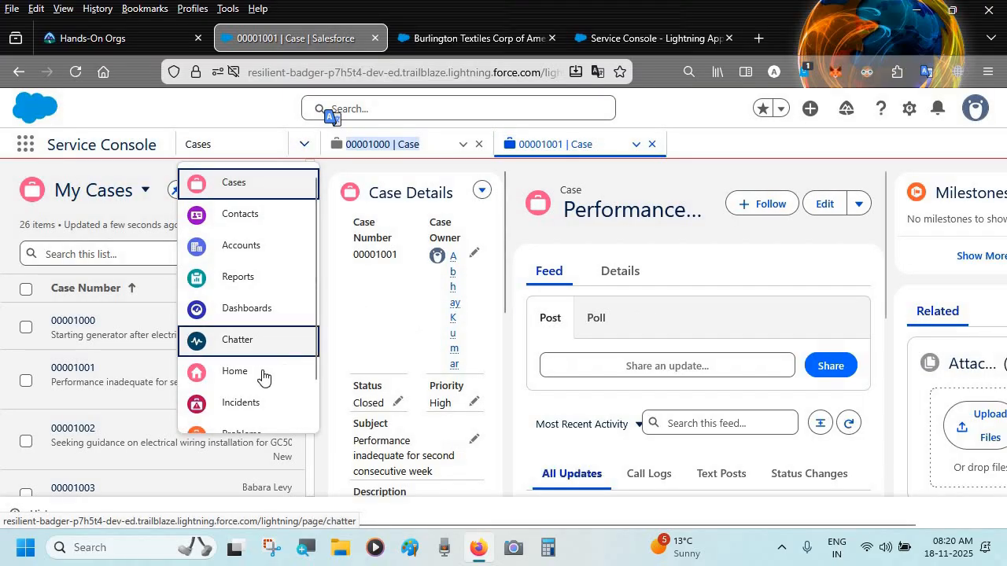
scroll(239, 419, "down", 1)
scroll(241, 311, "up", 1)
scroll(241, 311, "down", 1)
scroll(213, 308, "up", 1)
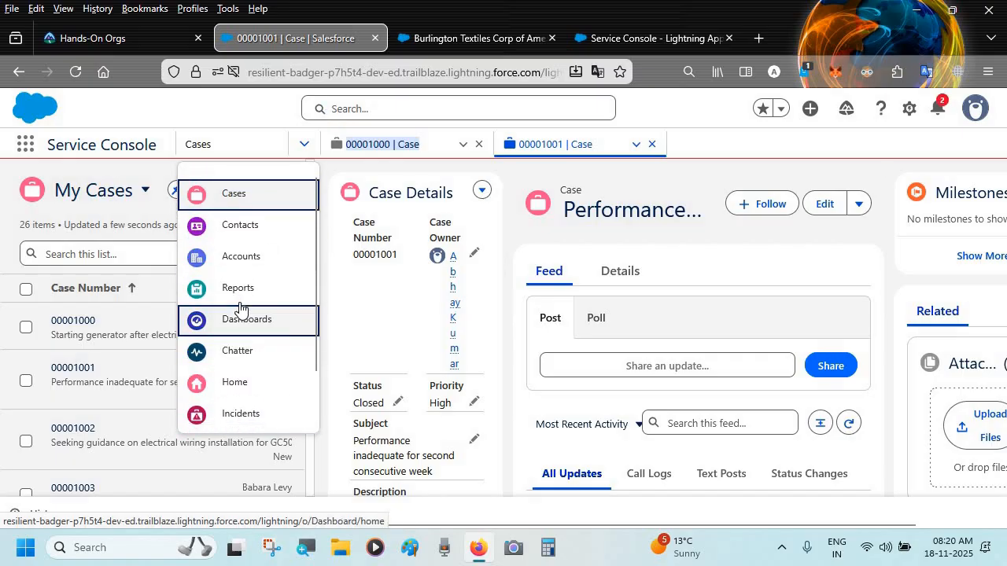
scroll(269, 324, "down", 1)
scroll(270, 324, "up", 1)
scroll(270, 324, "down", 1)
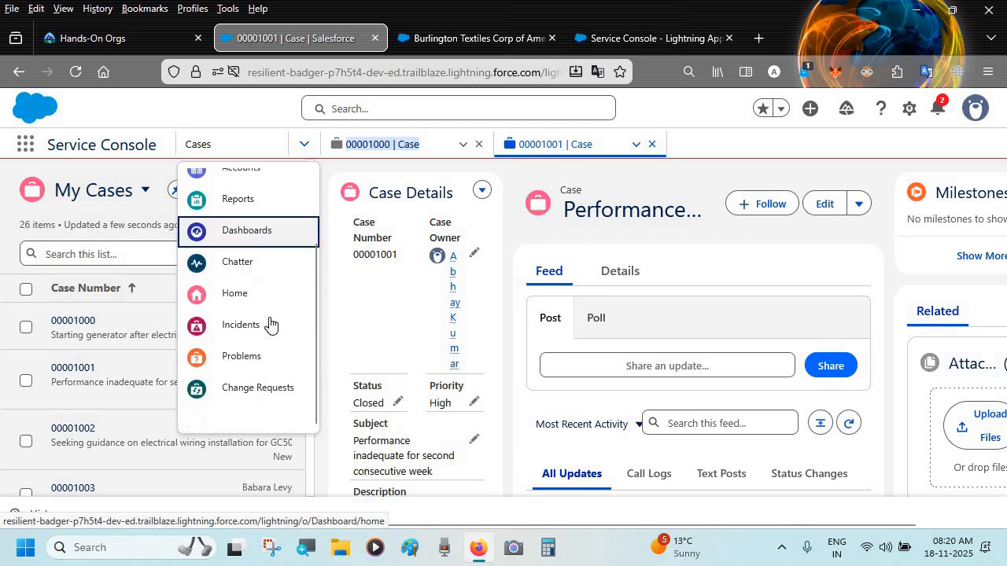
scroll(270, 324, "up", 1)
Turn off the option that disables end user personalization of nav items, and save the app options
left_click(609, 38)
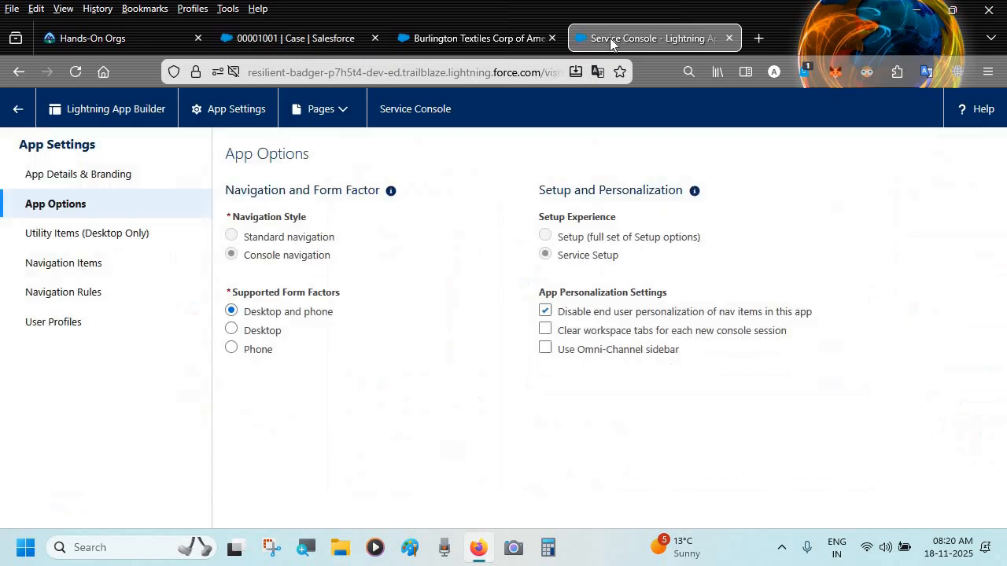
left_click(545, 315)
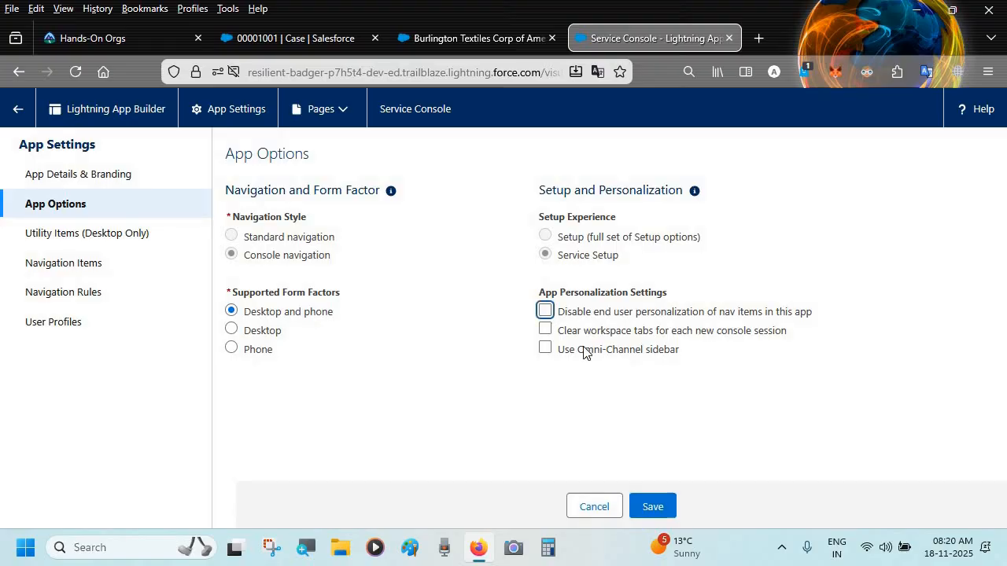
left_click(653, 505)
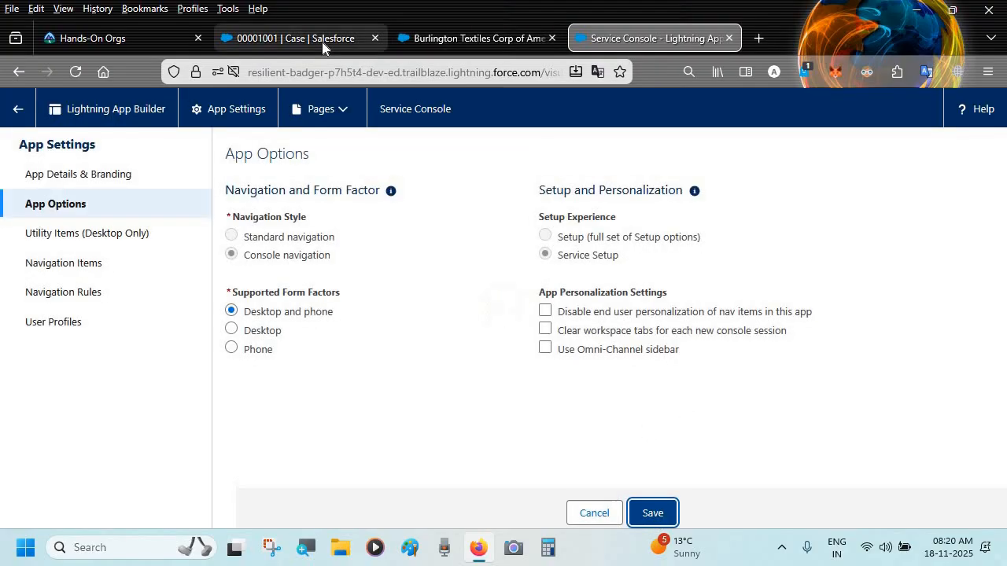
Reload the Service Console case page and check its navigation items list for the Edit option
left_click(322, 41)
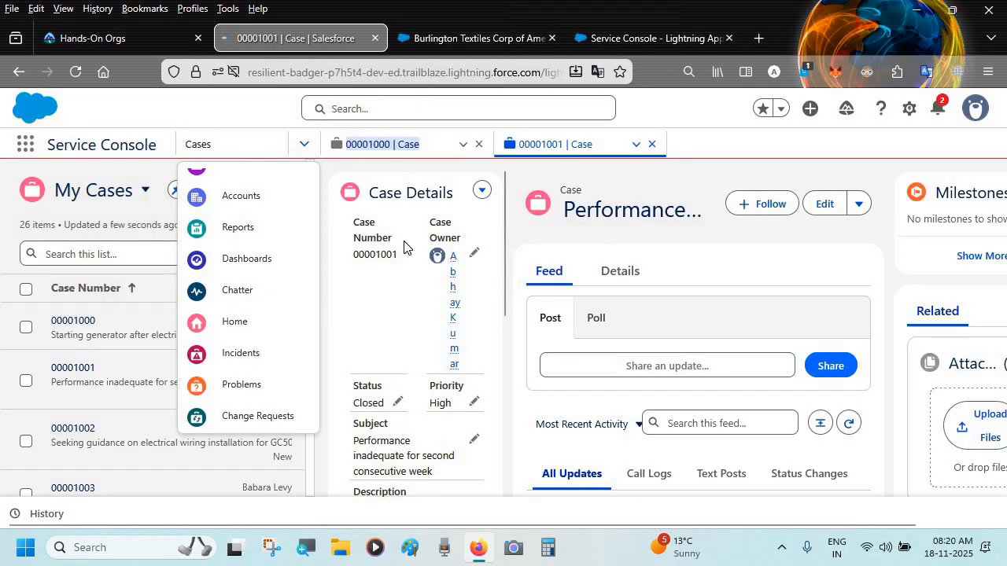
key("F5")
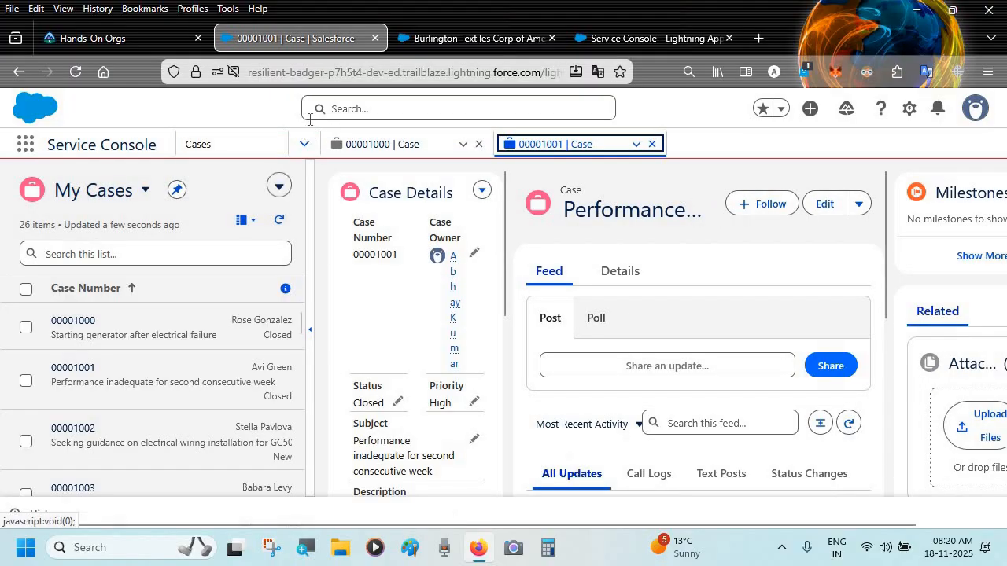
left_click(304, 144)
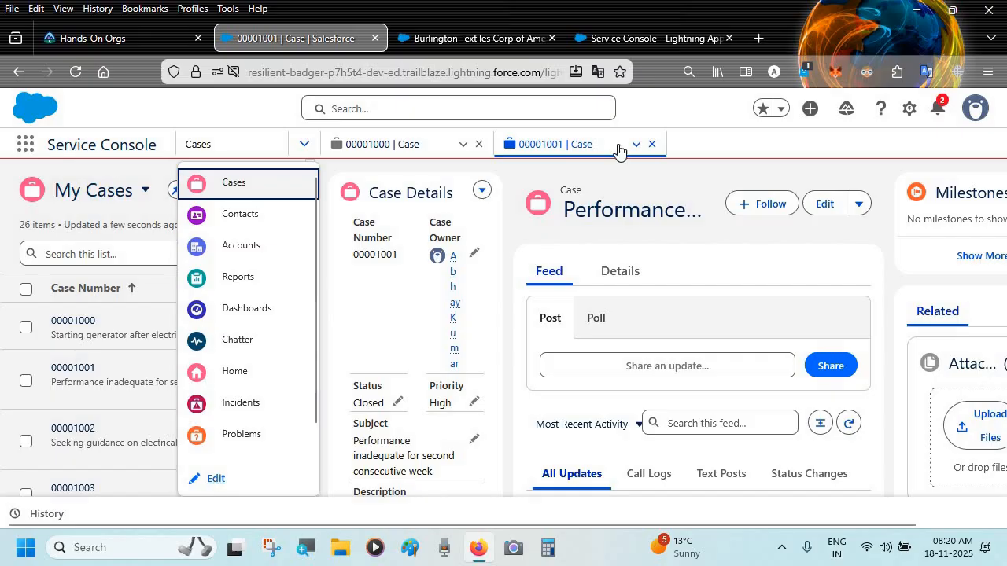
Review the option to clear workspace tabs for each new console session, and close both open case tabs in Service Console
left_click(614, 33)
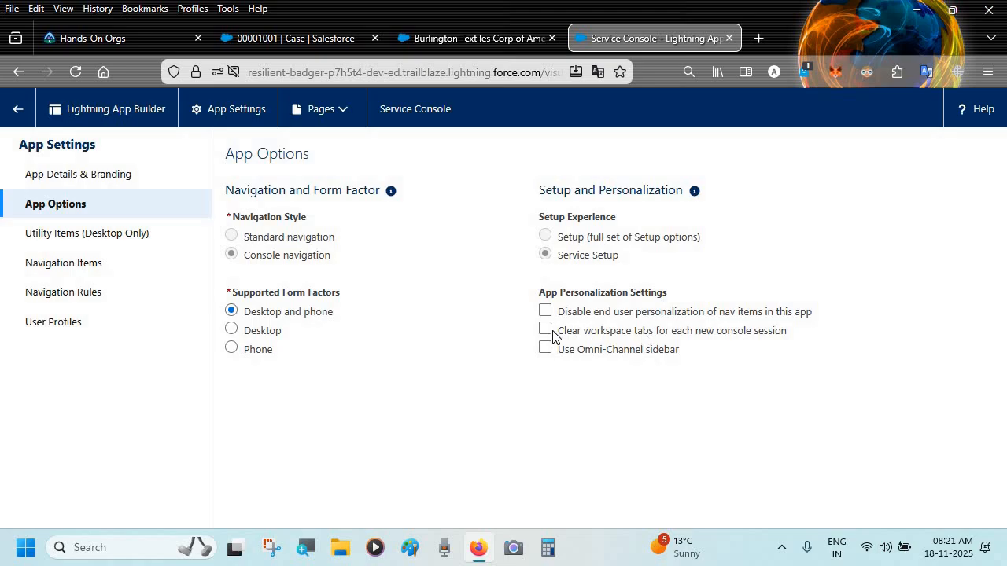
left_click(318, 44)
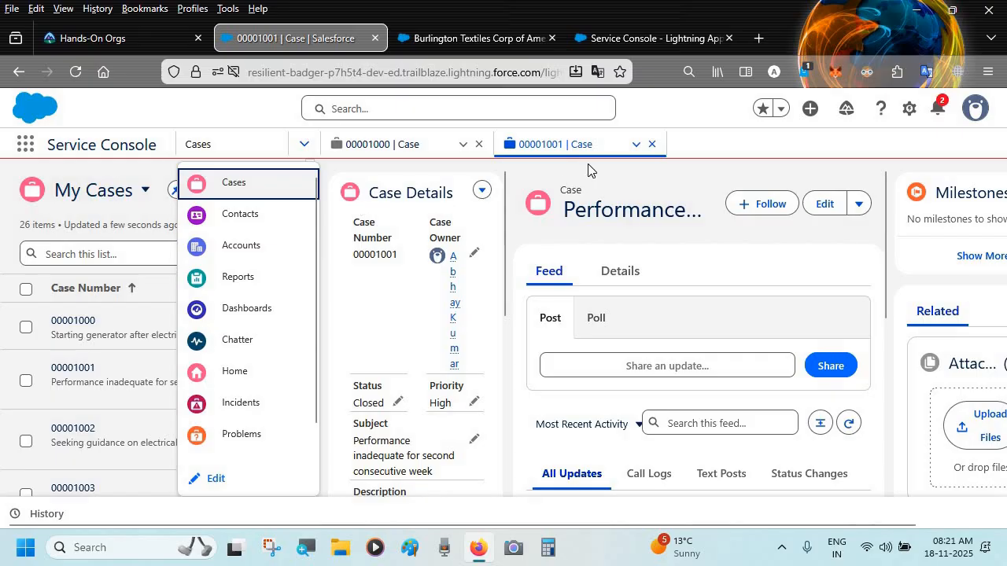
left_click(476, 146)
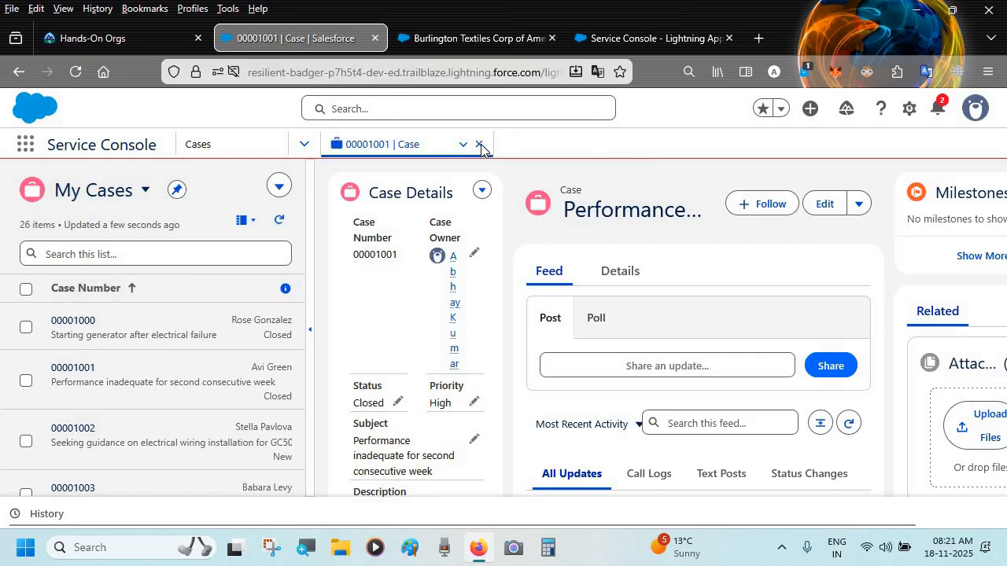
left_click(479, 144)
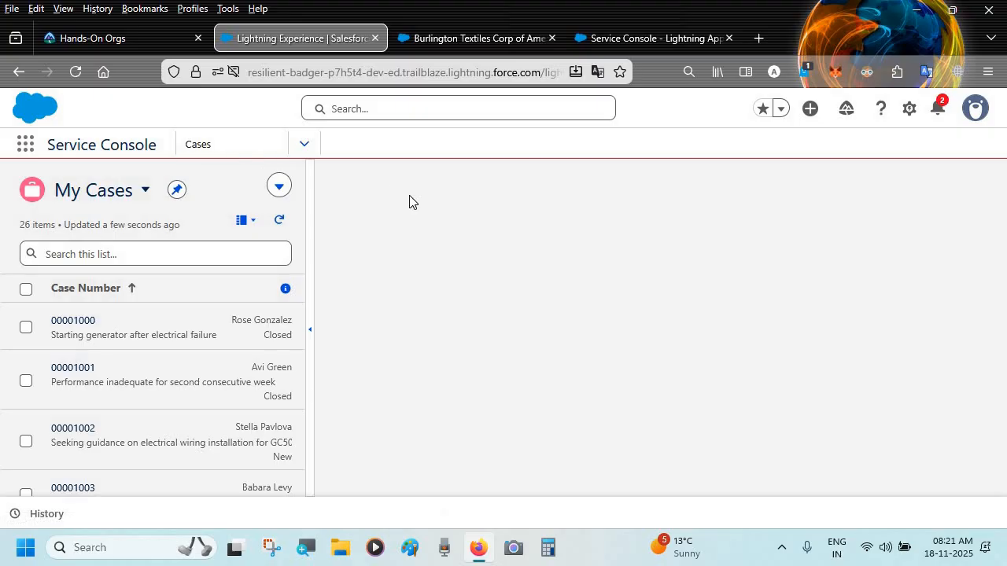
Enable the Omni-Channel sidebar in the Service Console's app personalization settings, and save the app options
left_click(630, 39)
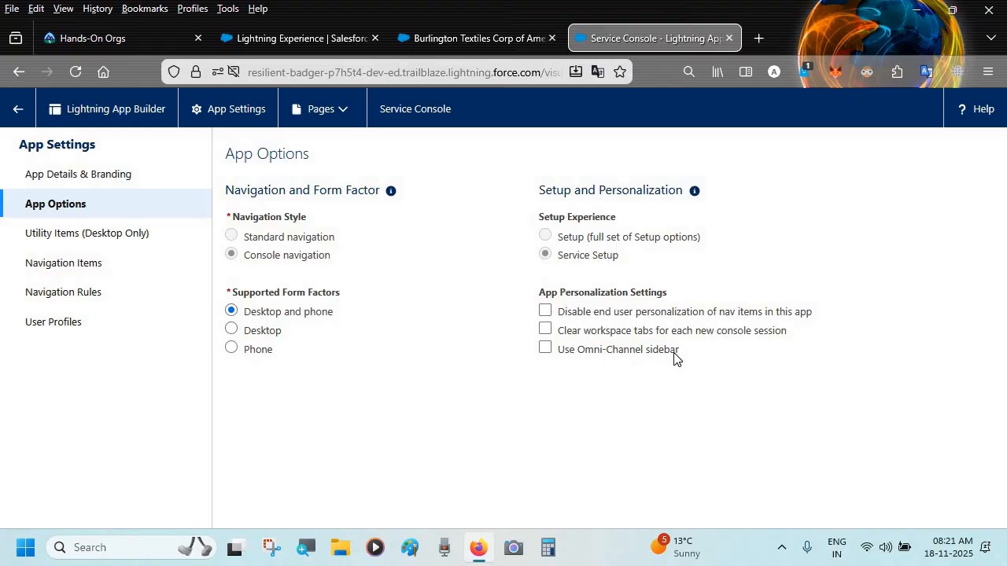
left_click(545, 349)
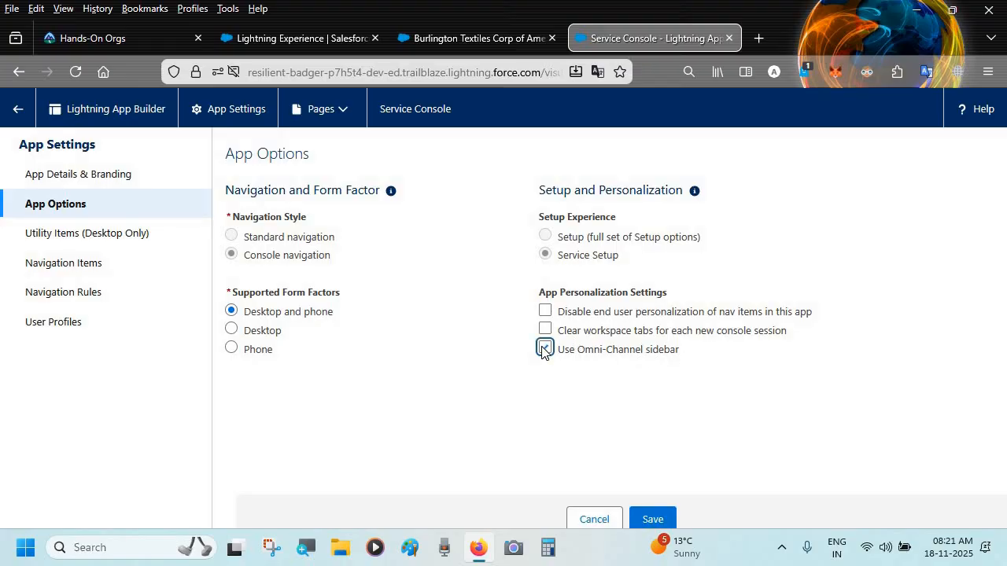
left_click(655, 510)
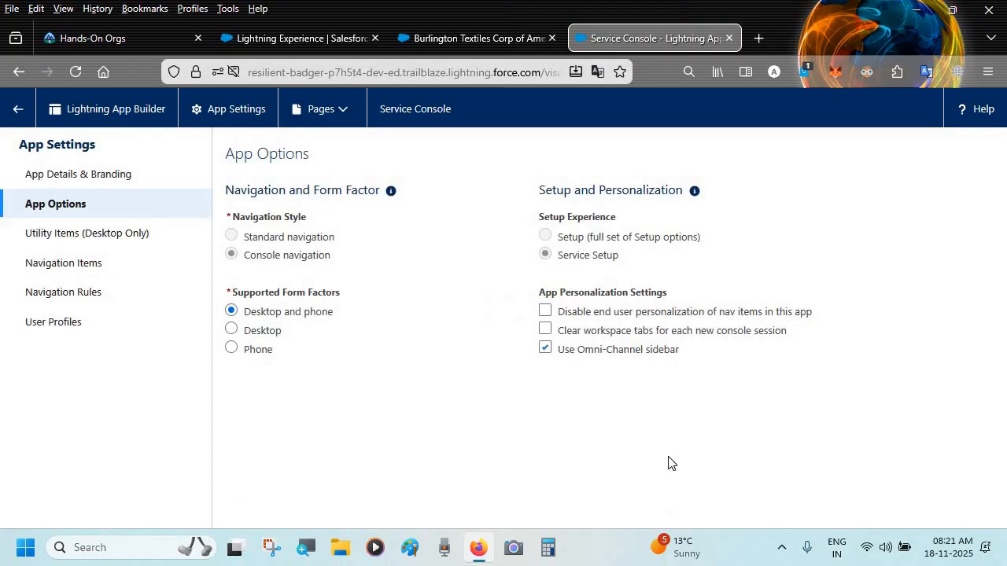
Close the Burlington Textiles Corp of America account page and return to the Service Console page
left_click(432, 38)
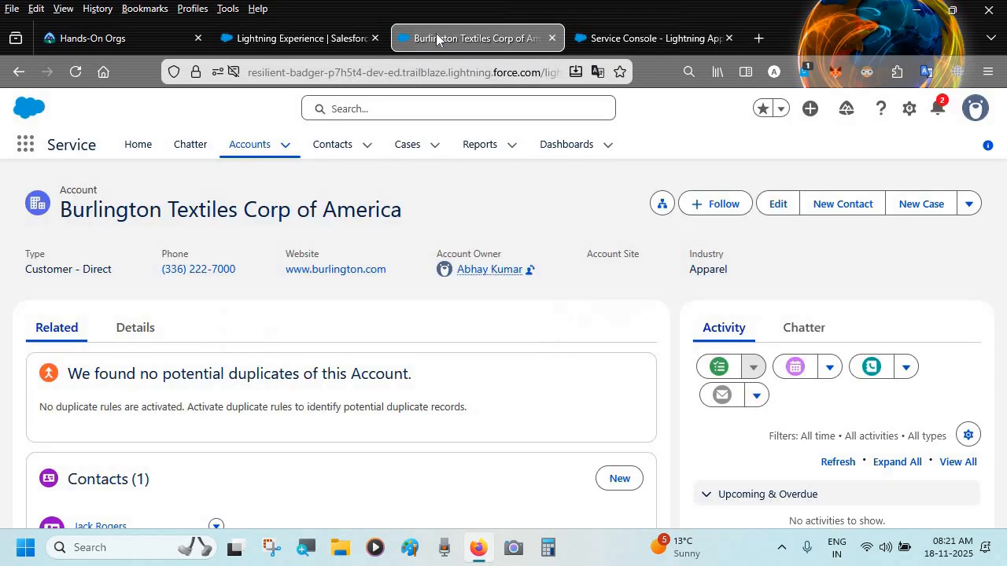
left_click(552, 38)
left_click(322, 38)
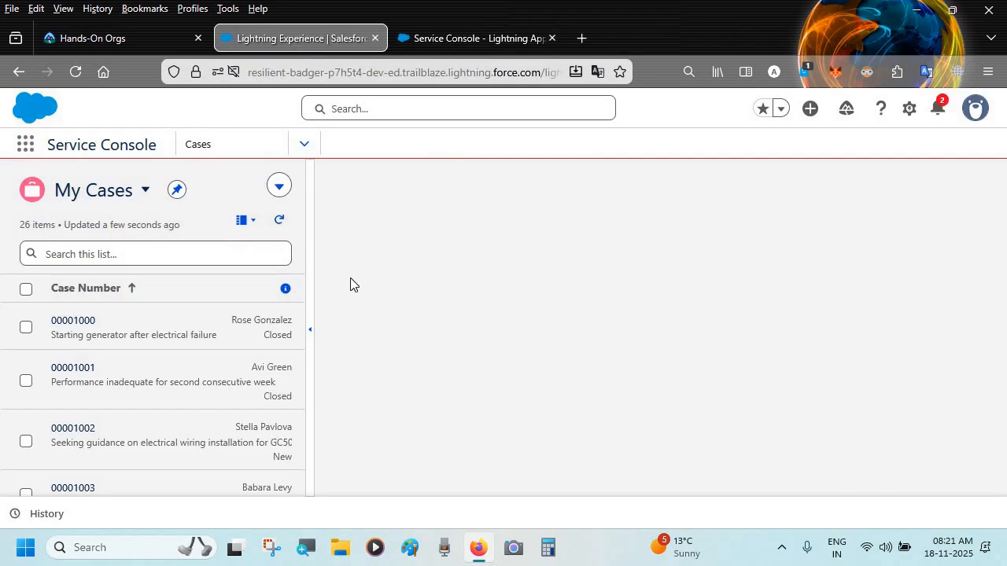
Reload the Service Console page, dismissing the error dialog, and check the Omni-Channel sidebar's inbox before collapsing it
key("F5")
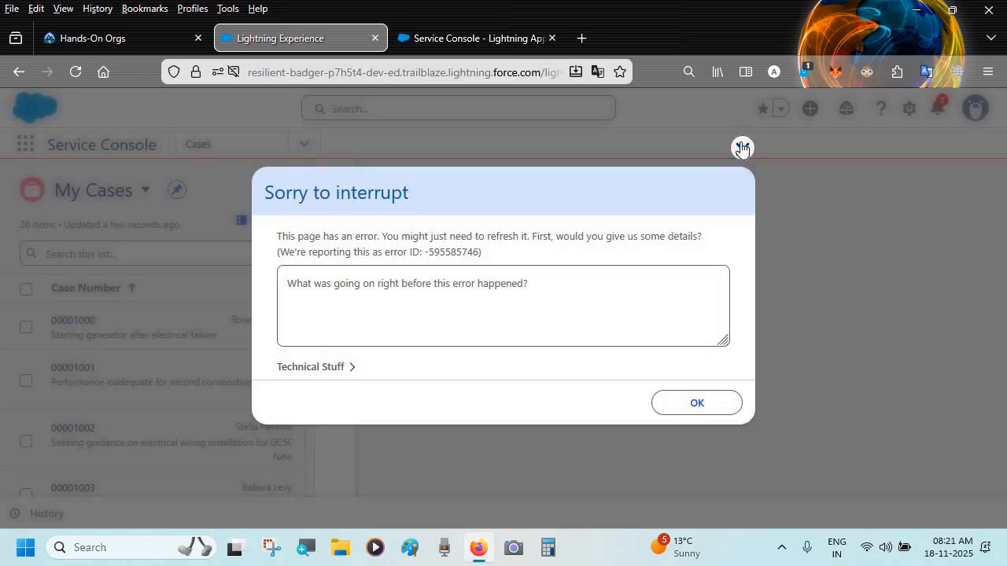
left_click(741, 147)
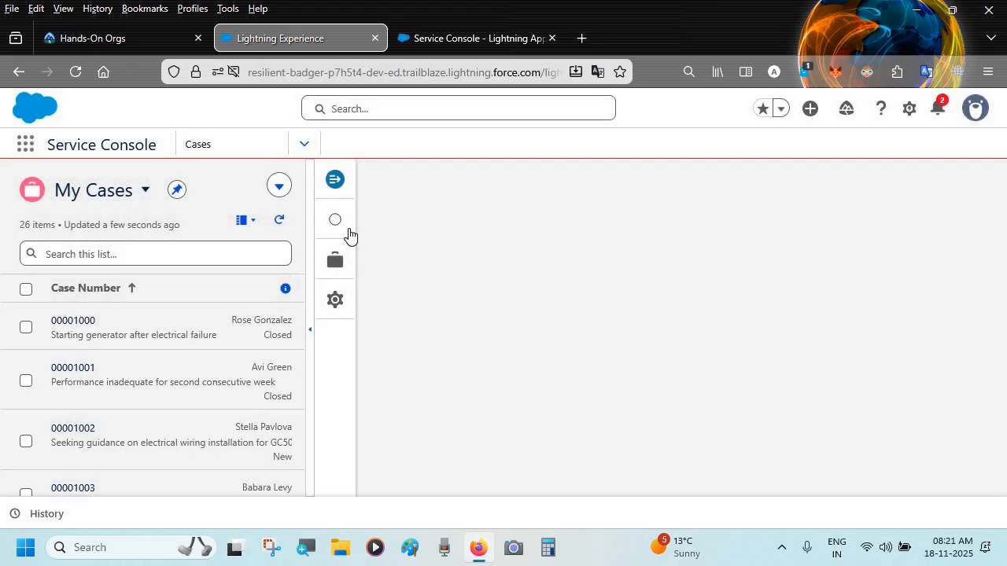
left_click(334, 182)
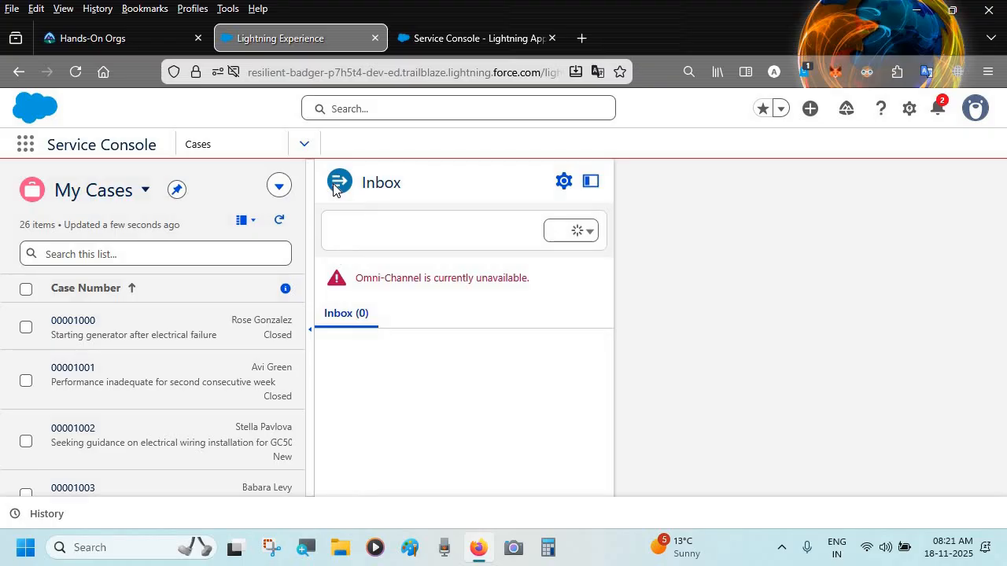
left_click(589, 181)
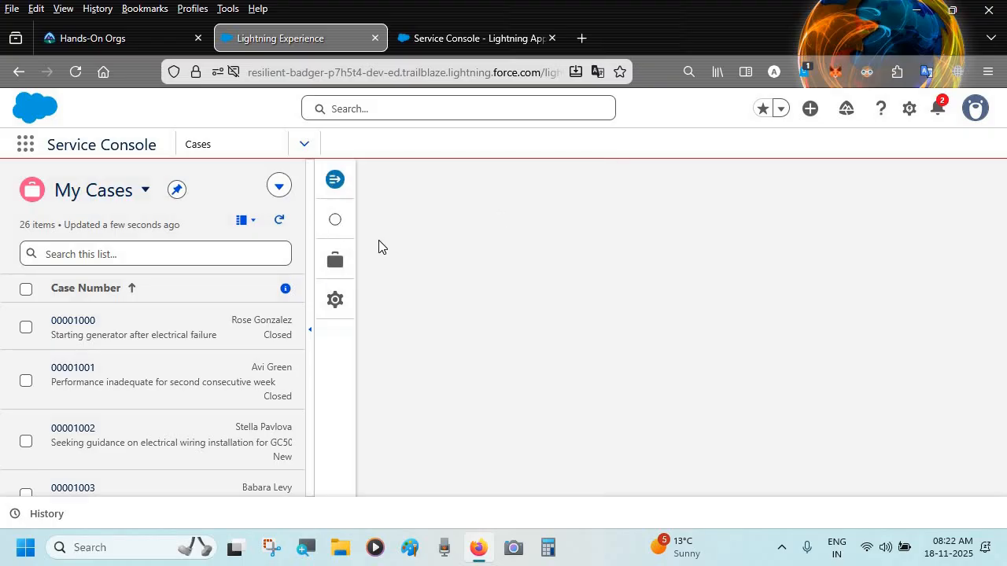
left_click(458, 44)
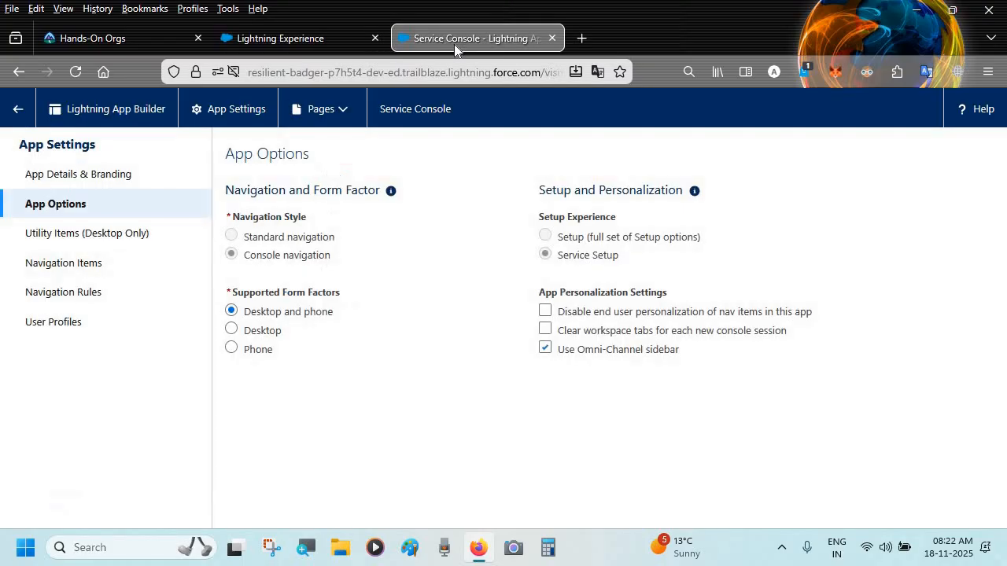
left_click(338, 44)
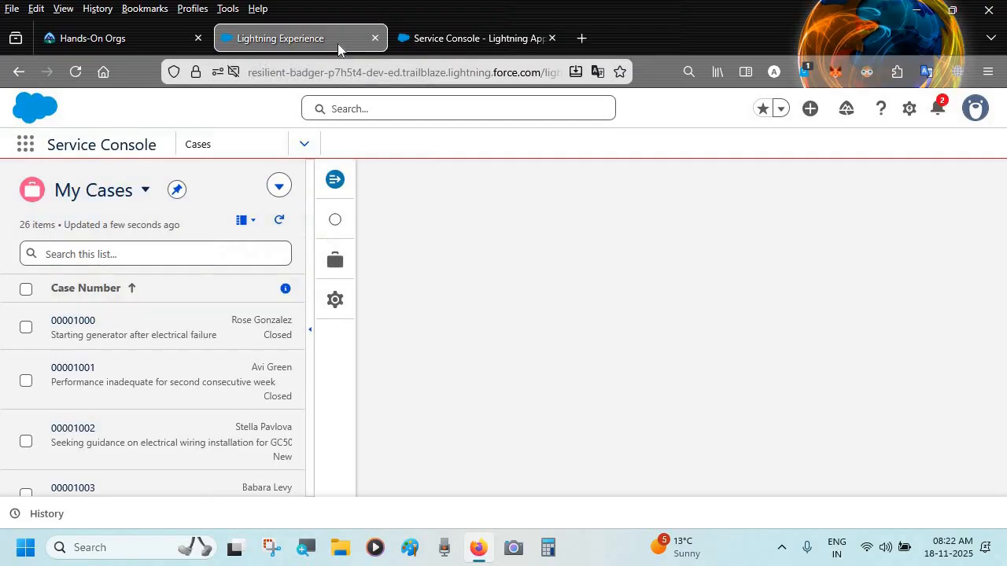
Open Setup for the current app from Service Console in a separate browser tab
right_click(907, 115)
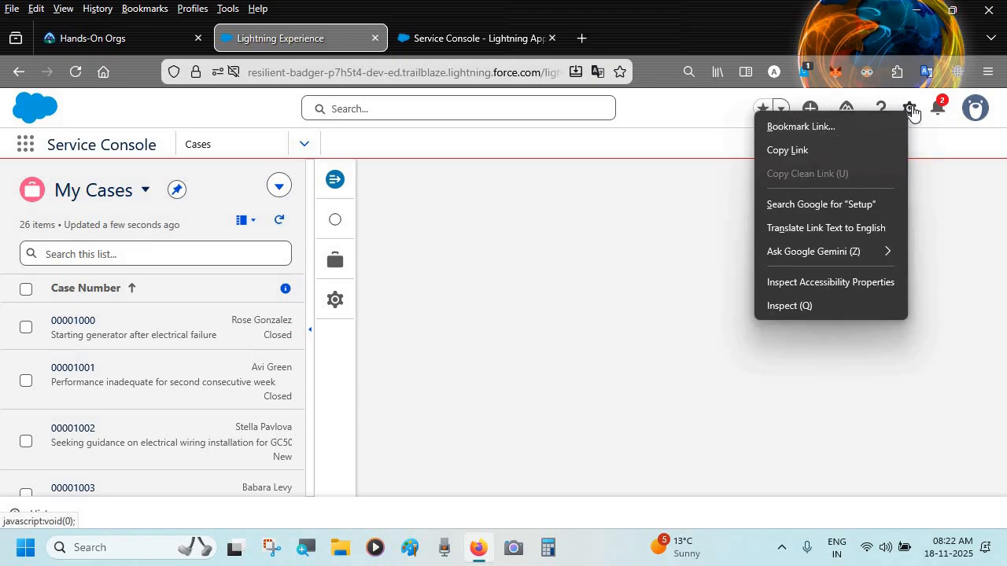
left_click(911, 111)
left_click(906, 118)
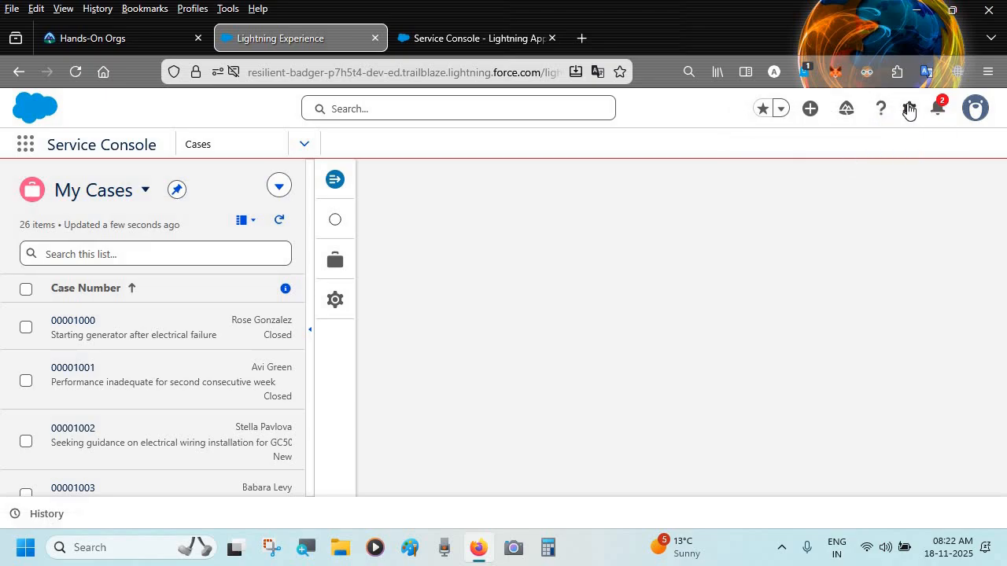
left_click(908, 109)
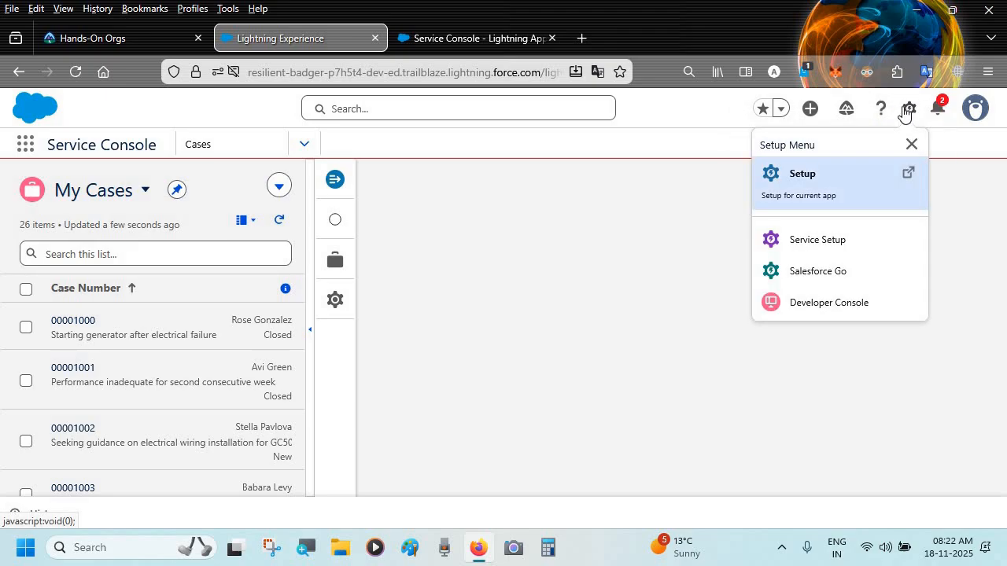
left_click(851, 181)
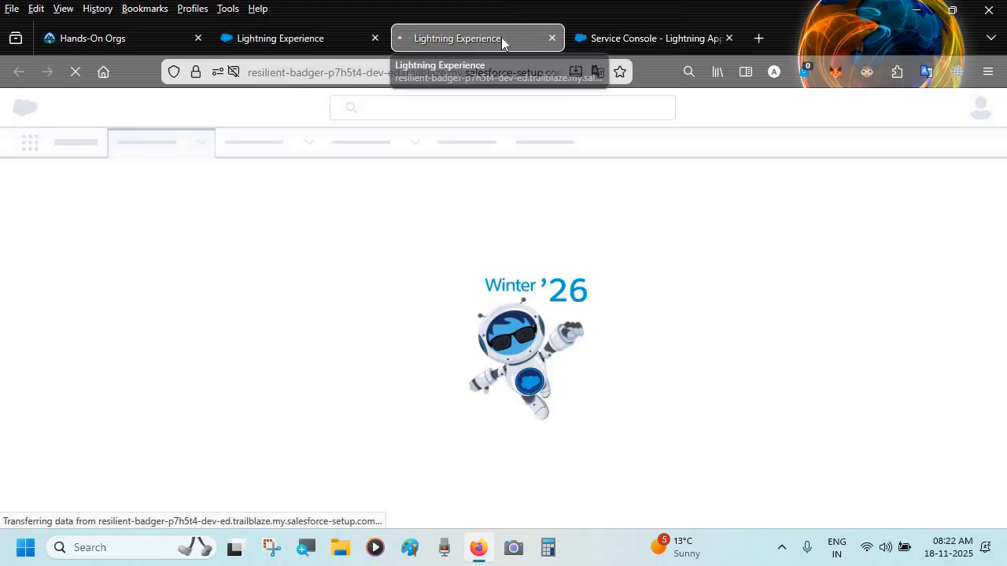
left_click(643, 37)
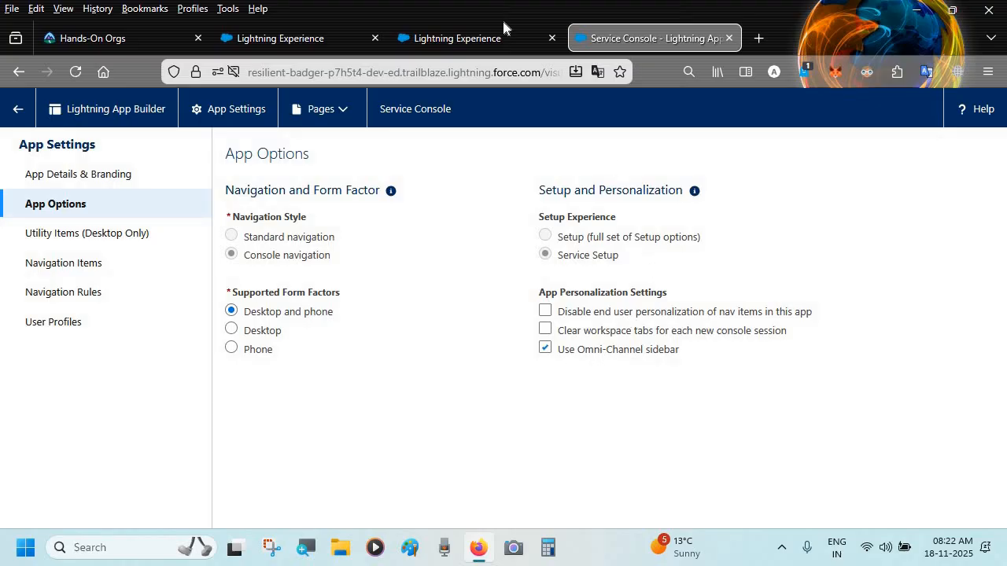
left_click(464, 36)
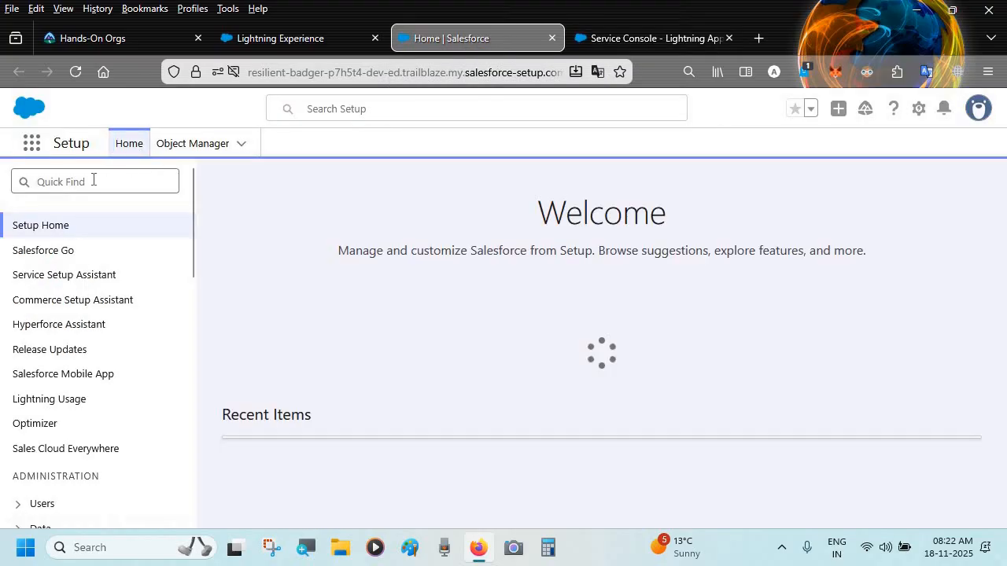
Search Setup for "Omni" and open the Omni-Channel Settings page
left_click(94, 180)
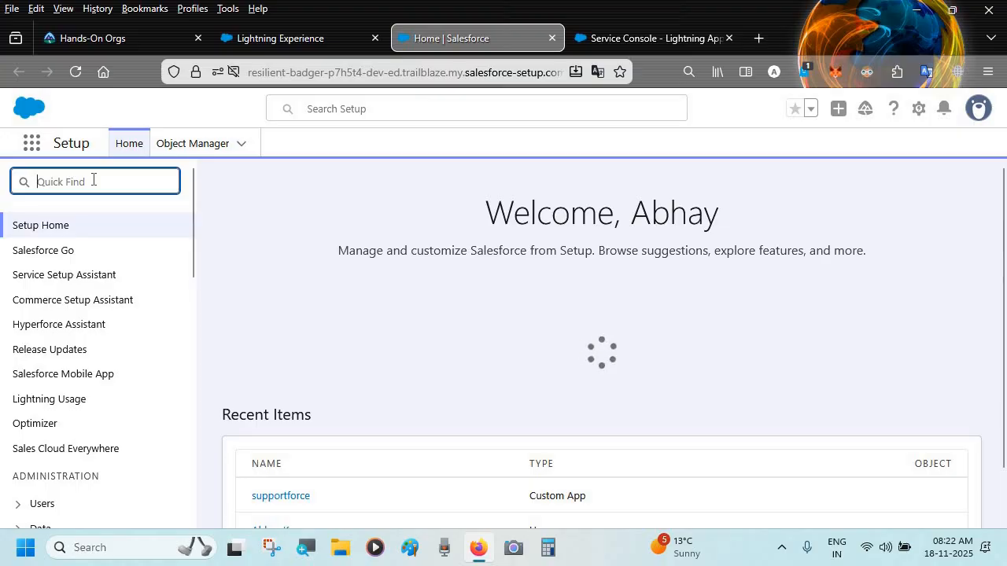
type("O")
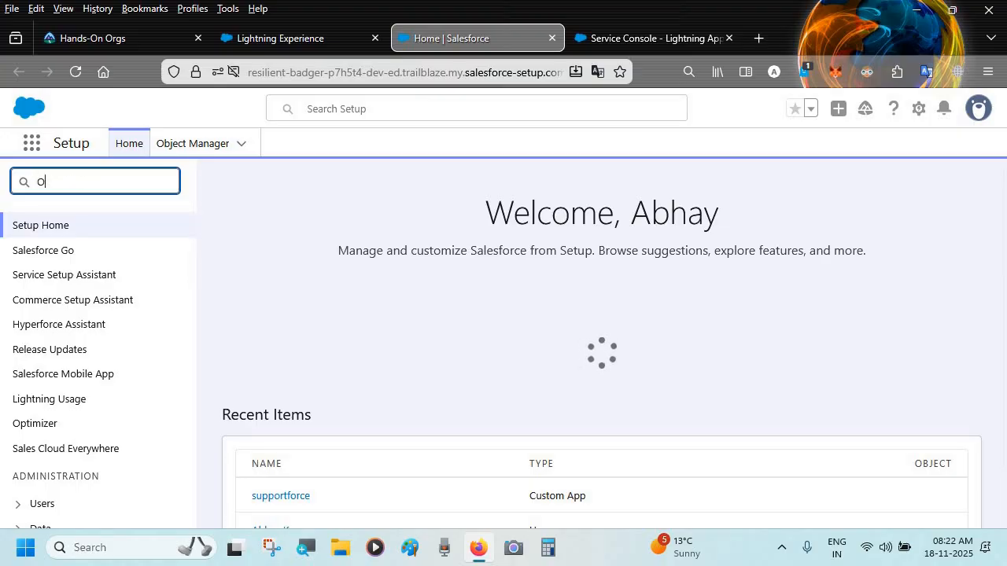
type("mni")
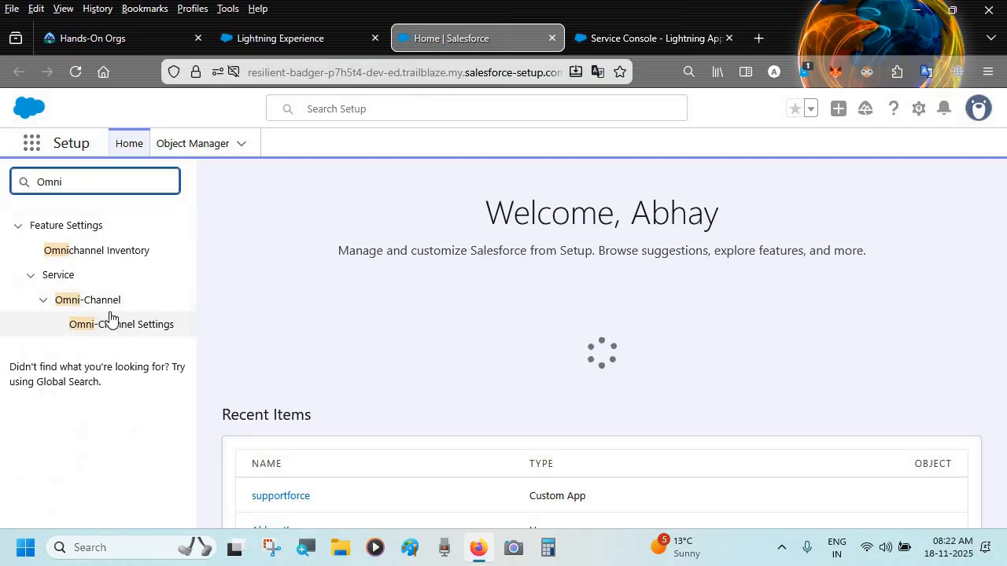
left_click(103, 325)
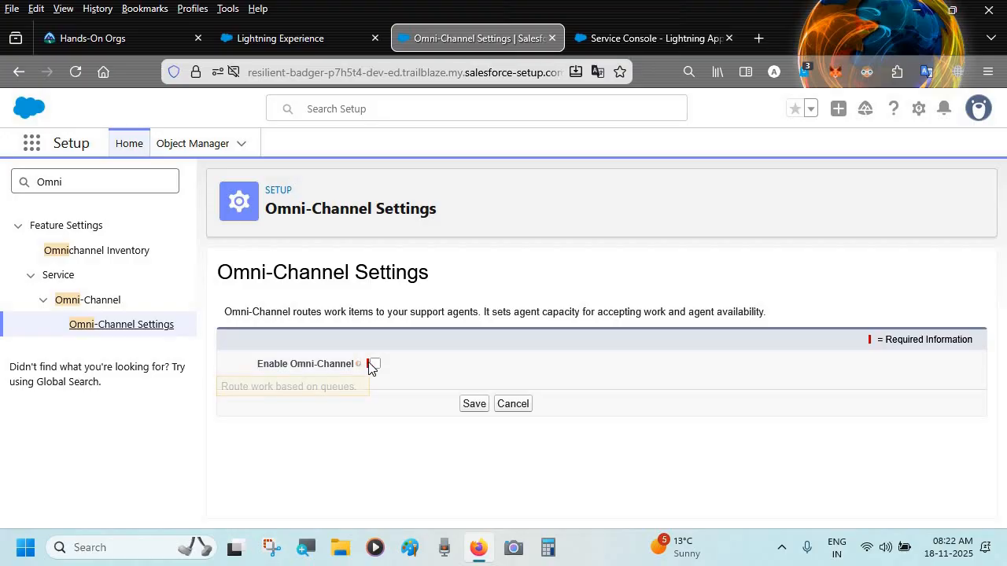
Enable Omni-Channel and save the settings, closing the My Service Journey pop-up
left_click(376, 365)
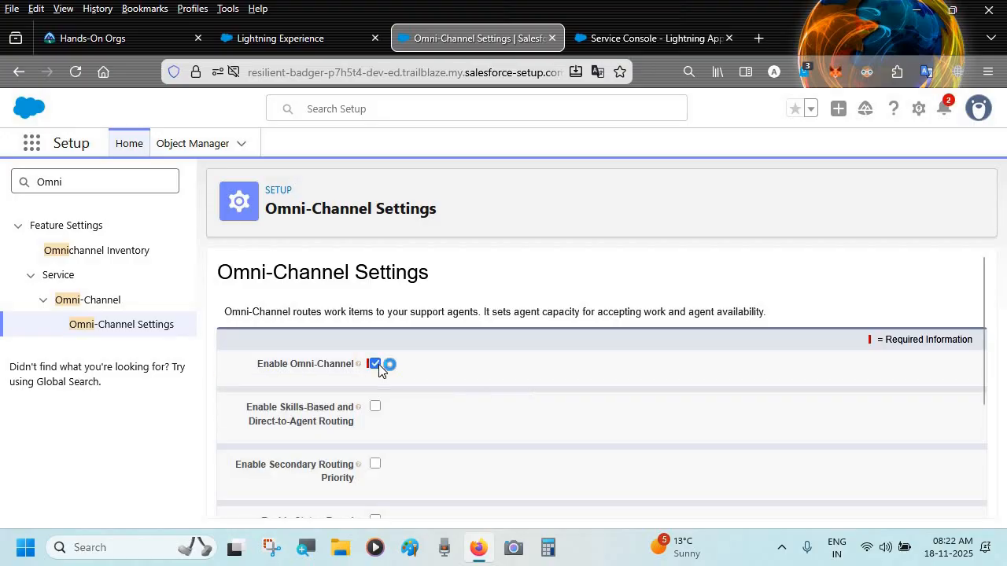
scroll(436, 440, "down", 3)
left_click(468, 497)
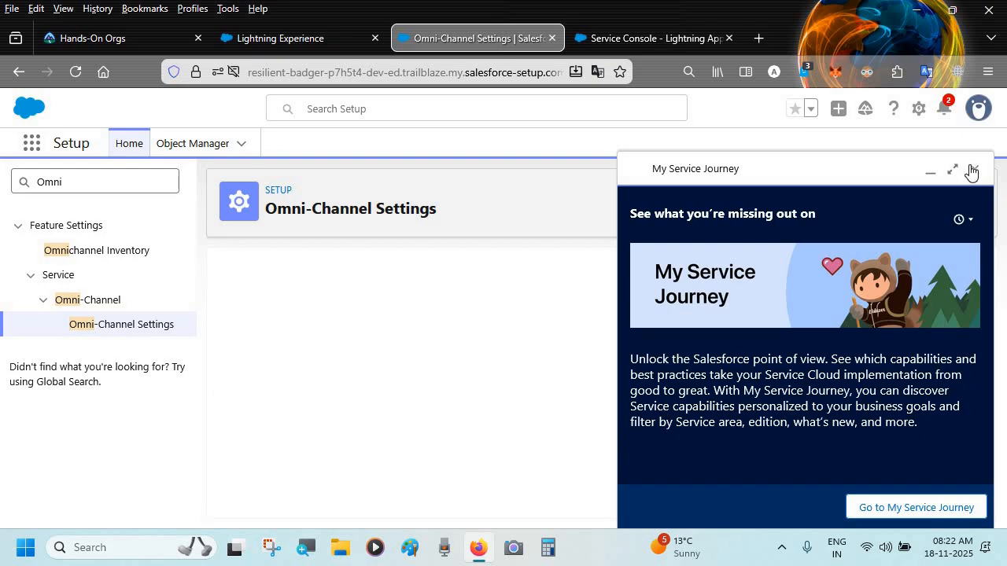
left_click(974, 169)
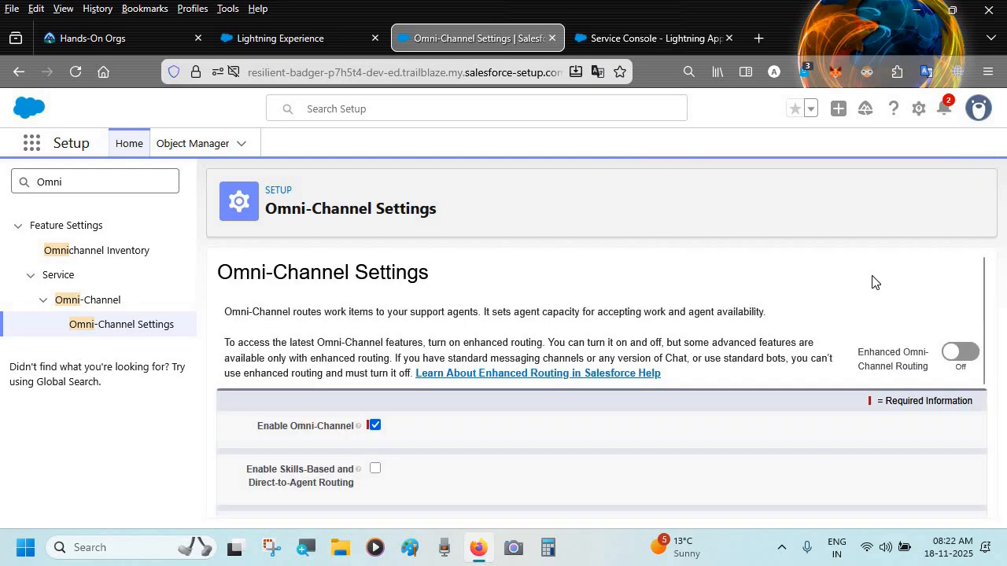
scroll(665, 355, "down", 3)
scroll(666, 355, "up", 3)
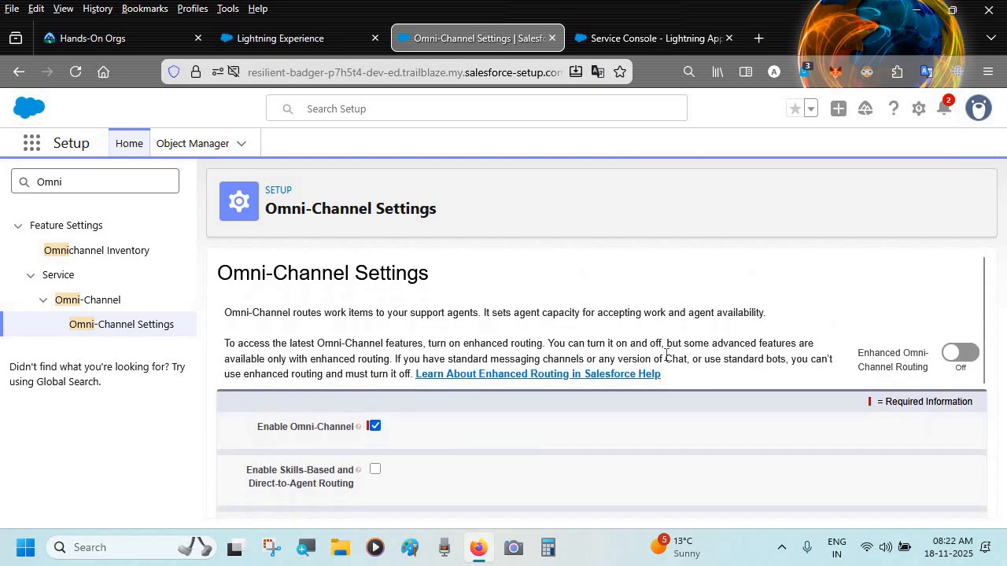
Return to Service Console, reload the page and expand the Omni-Channel sidebar's inbox to check its availability
left_click(305, 40)
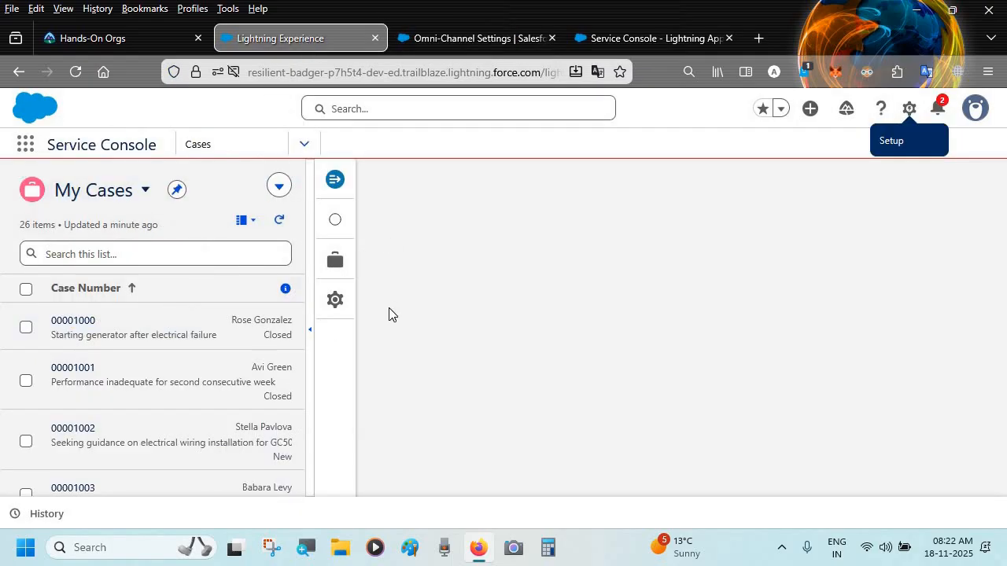
key("F5")
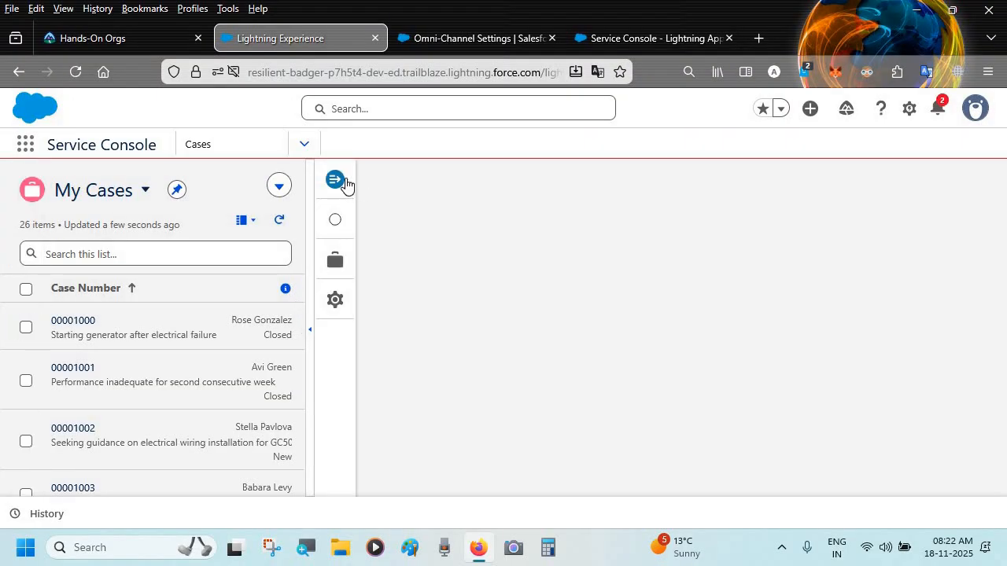
left_click(334, 183)
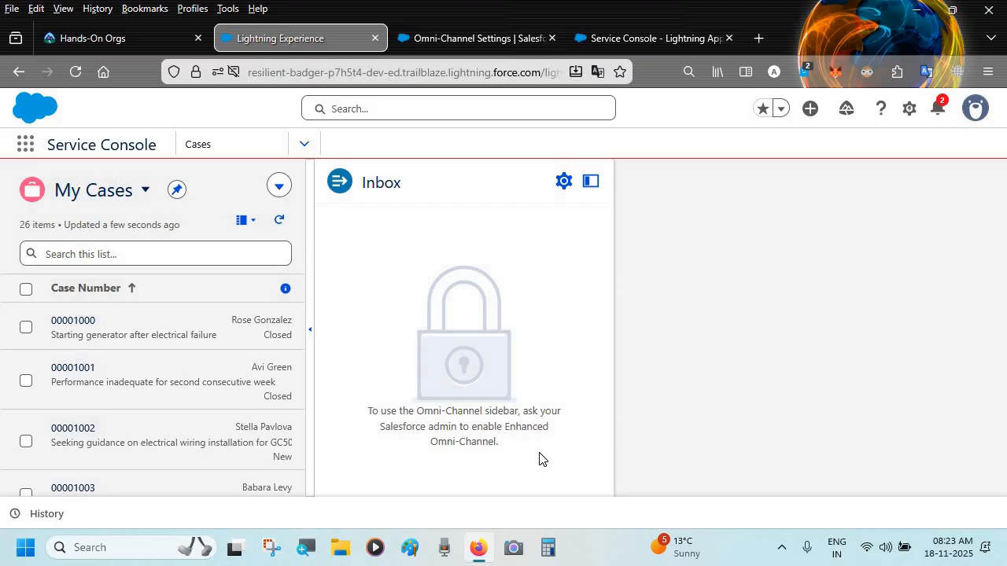
Turn on Enhanced Omni-Channel Routing in Omni-Channel Settings, agreeing to its terms and conditions
left_click(470, 45)
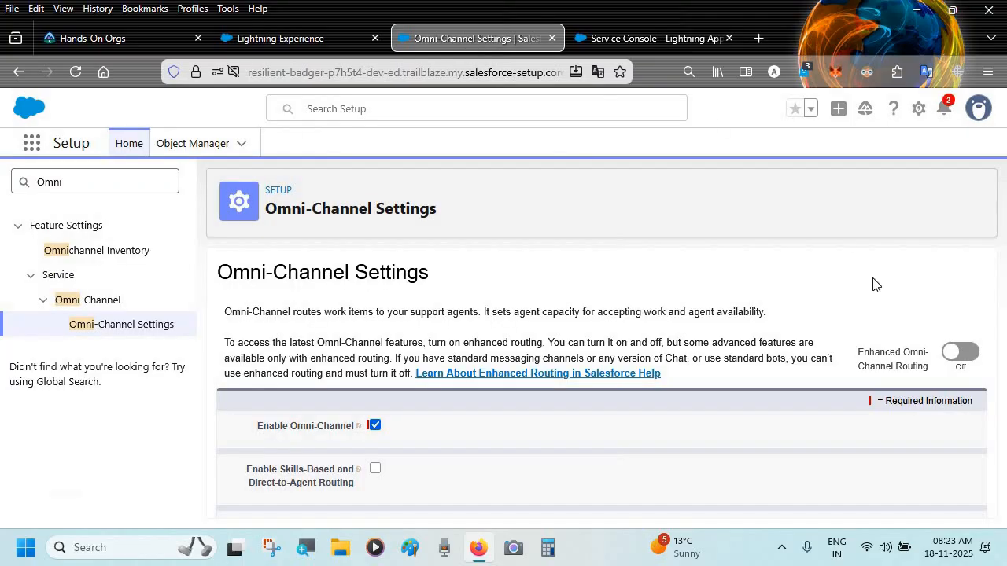
left_click(958, 349)
left_click(824, 432)
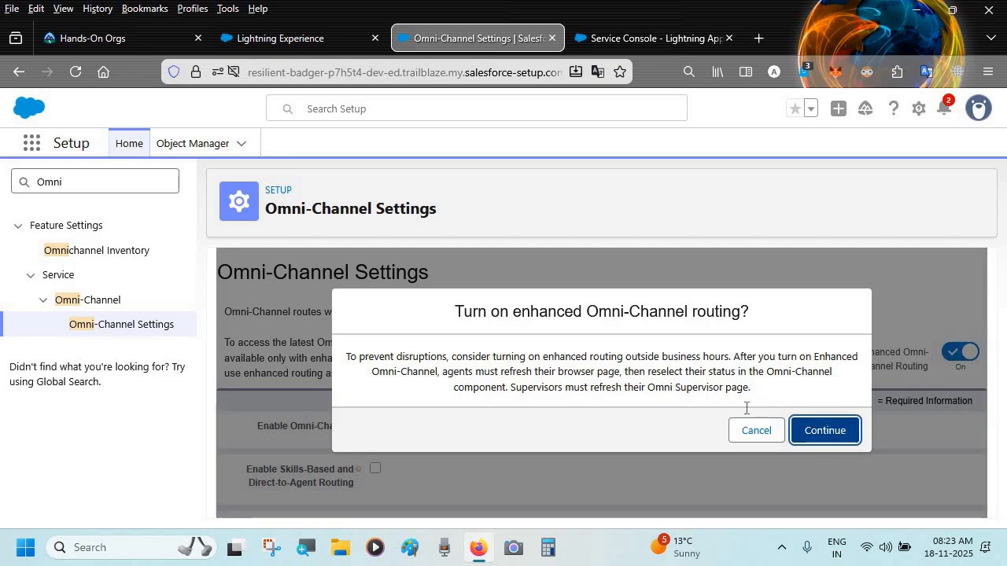
scroll(550, 370, "down", 5)
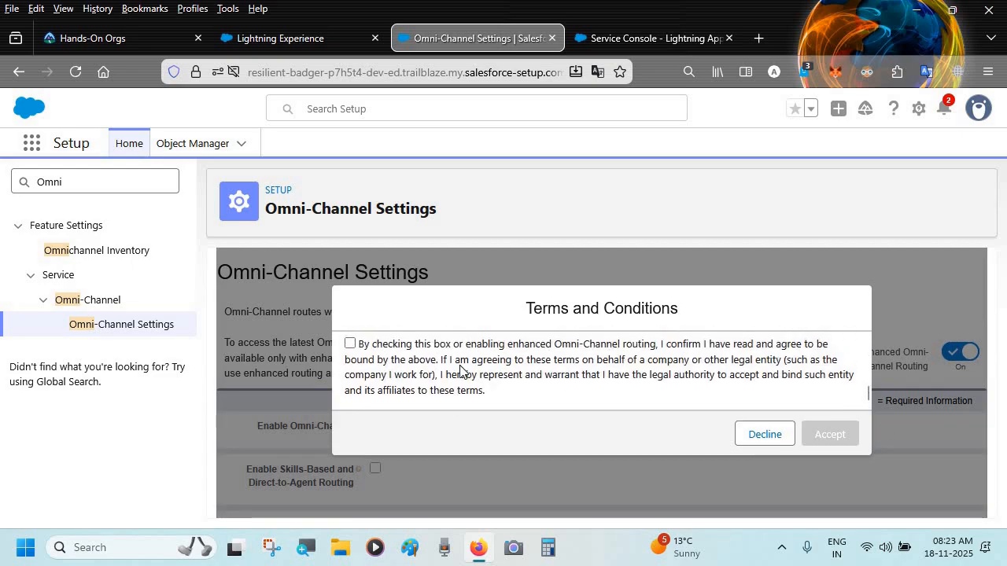
left_click(350, 343)
left_click(823, 432)
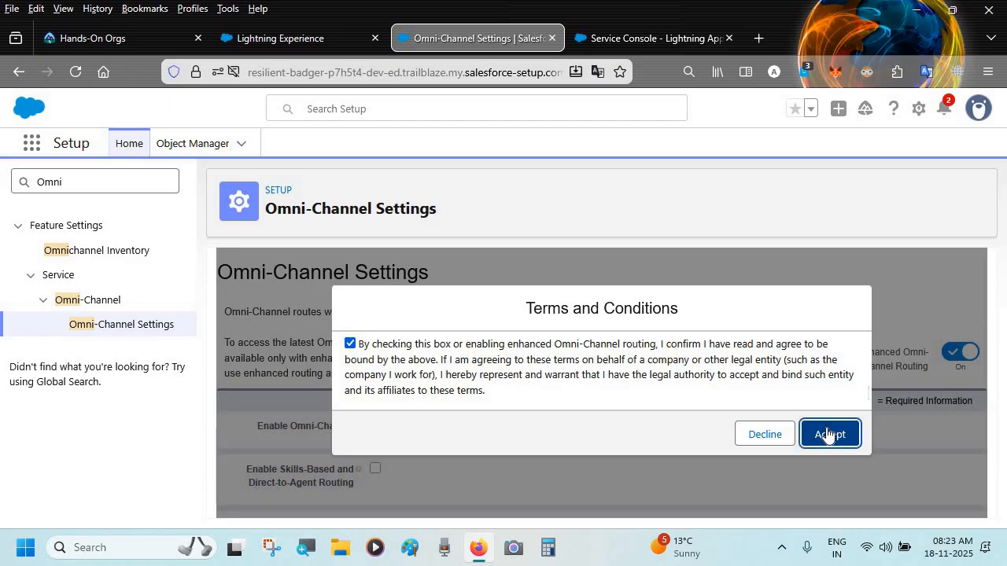
left_click(844, 434)
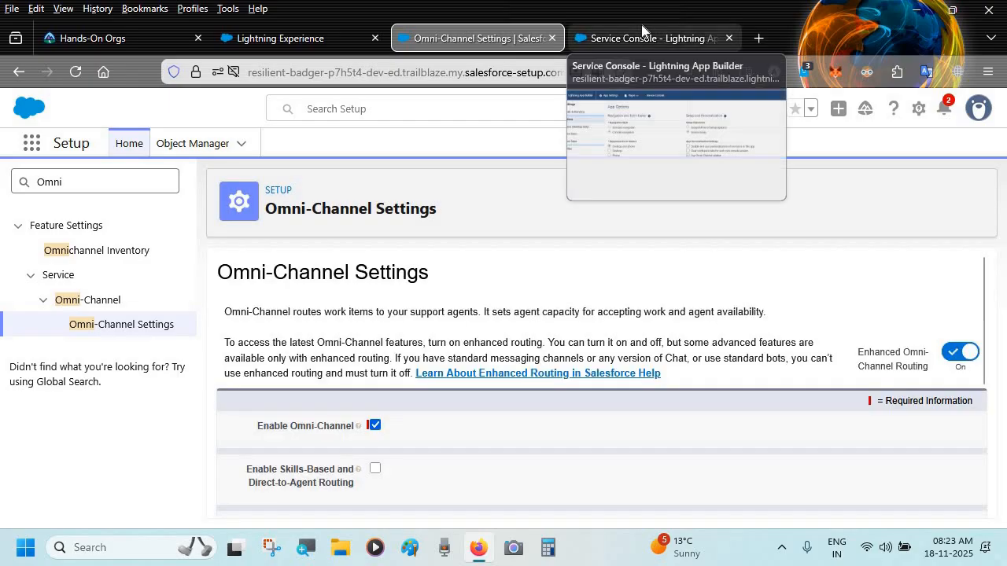
Reload Service Console and check the Omni-Channel inbox with enhanced routing turned on
left_click(678, 38)
left_click(309, 37)
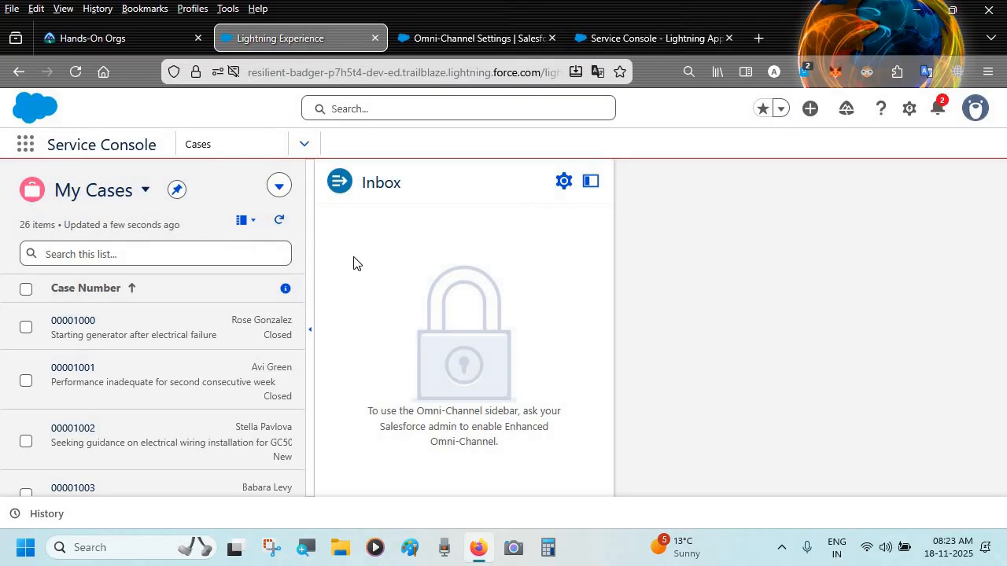
key("F5")
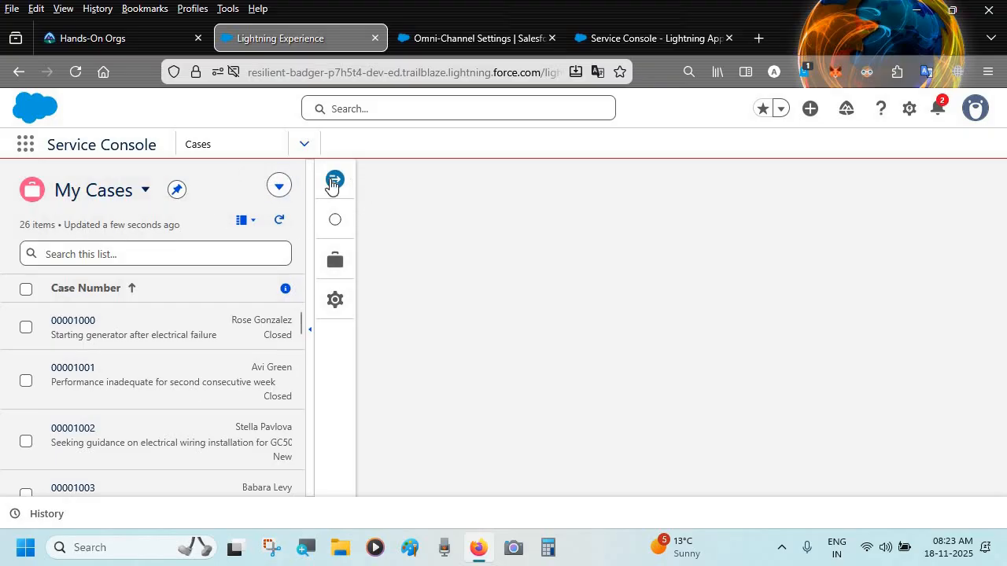
left_click(333, 181)
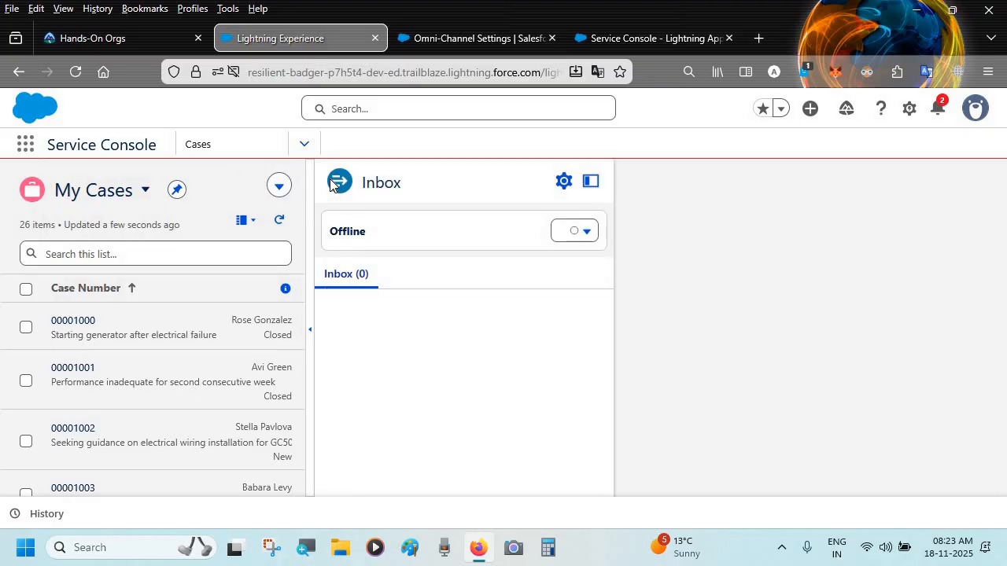
Disable the Omni-Channel sidebar in the Service Console's app personalization settings, and save the app options
left_click(607, 37)
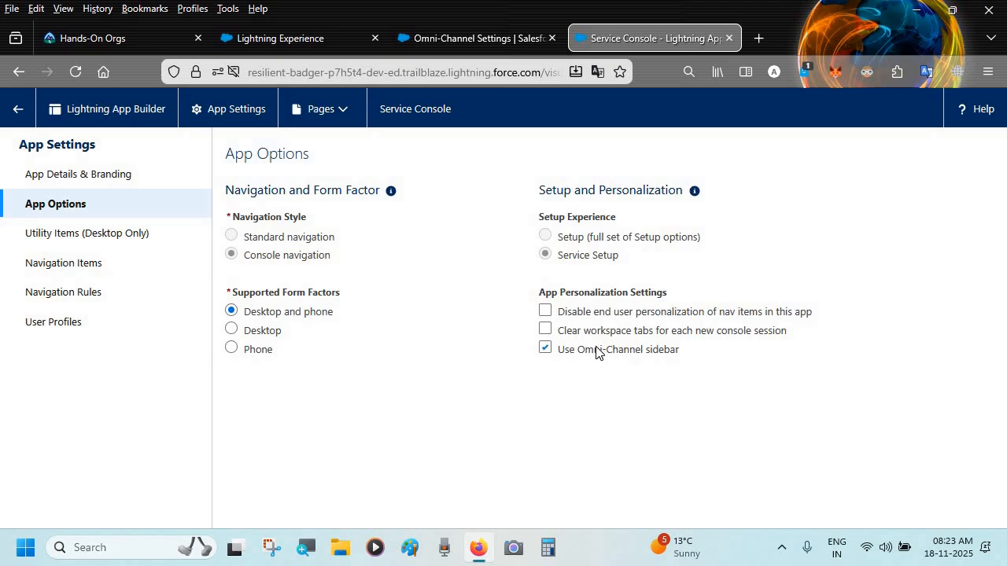
left_click(545, 349)
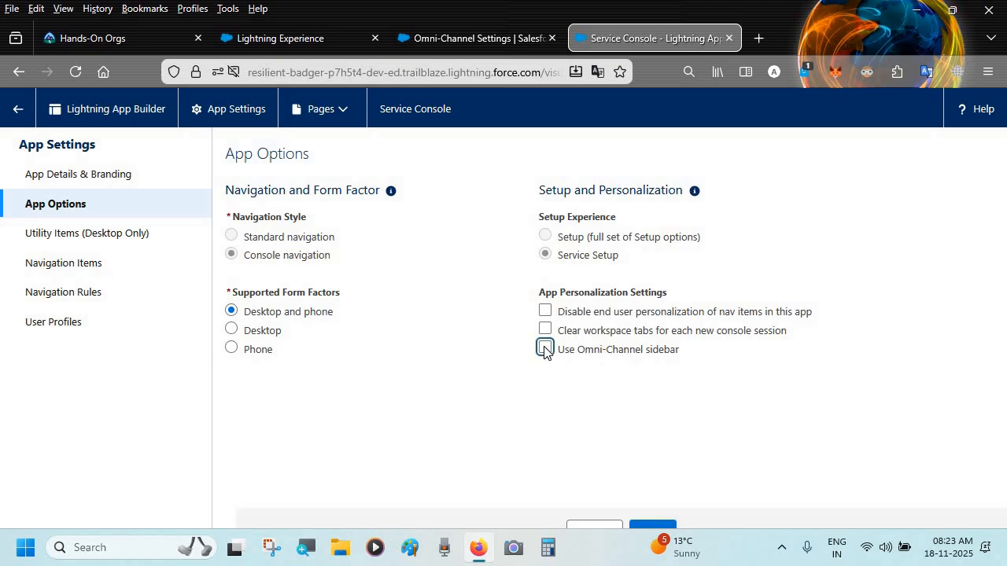
left_click(649, 506)
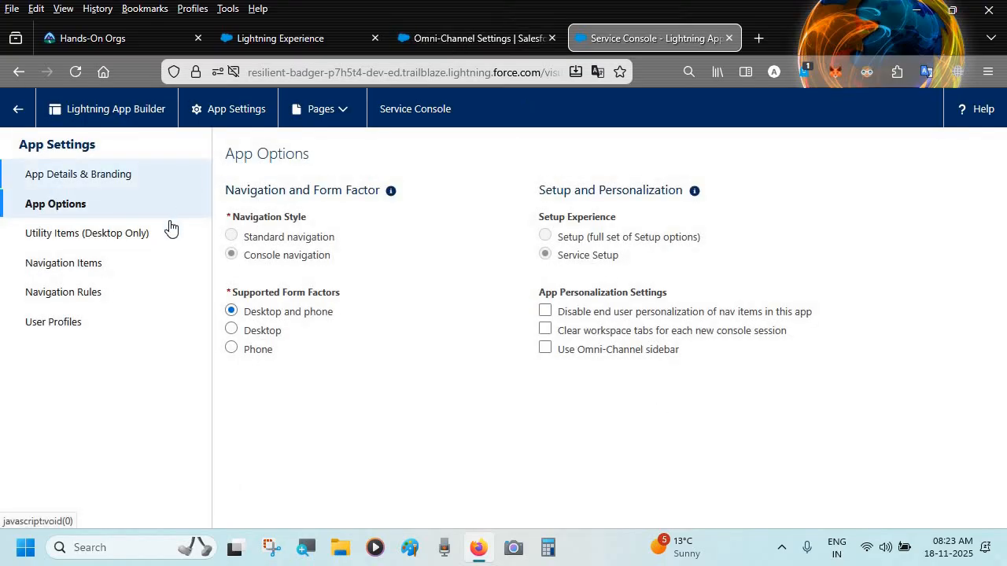
Open the Service Console app's utility items settings and compare them with the utility bar in the running Service Console
left_click(116, 234)
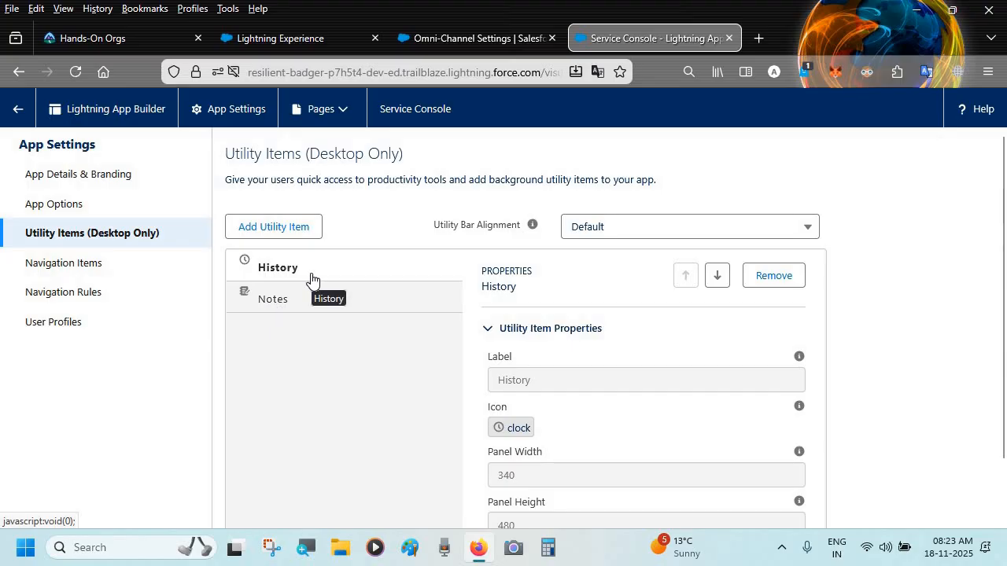
left_click(458, 39)
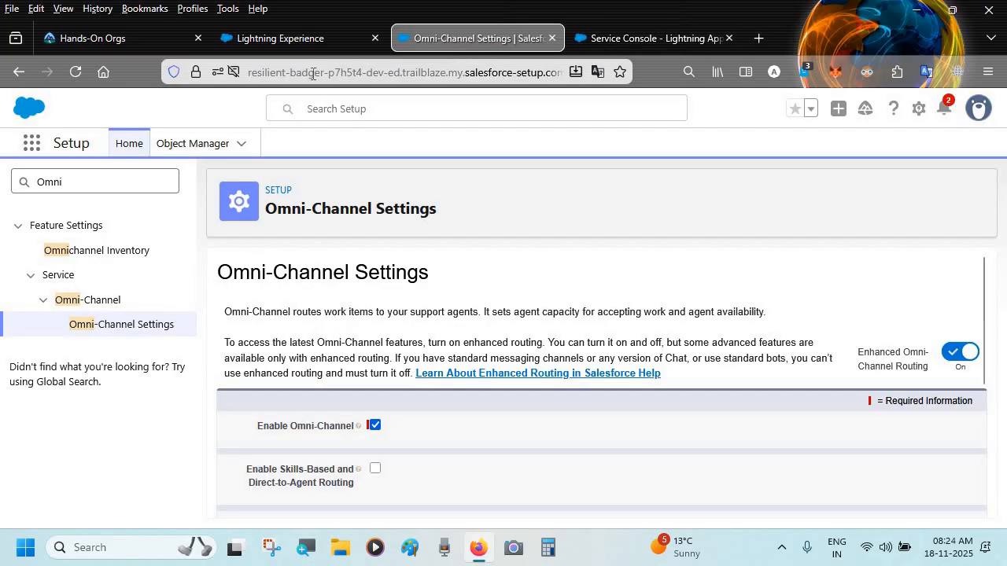
left_click_drag(297, 48, 478, 41)
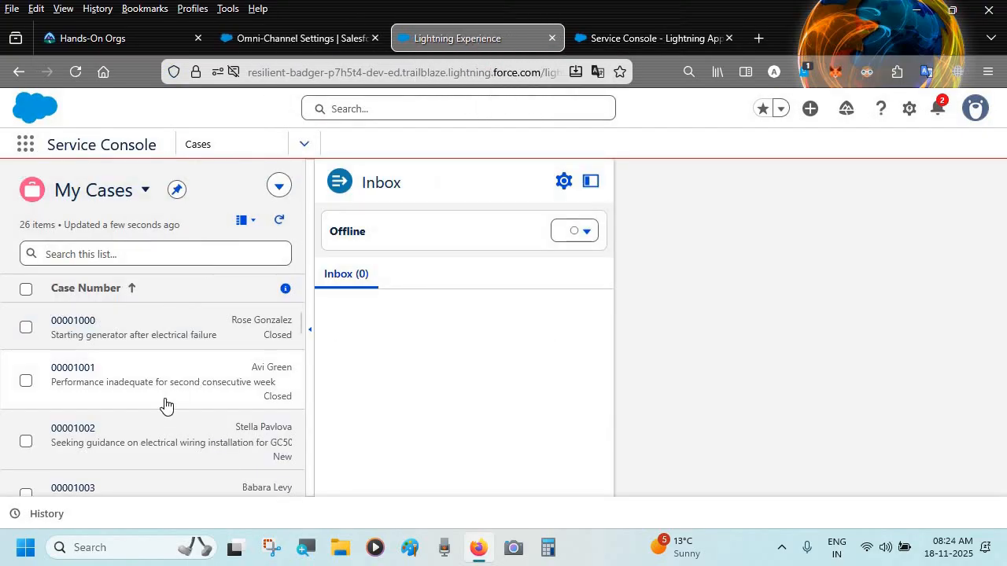
left_click(607, 44)
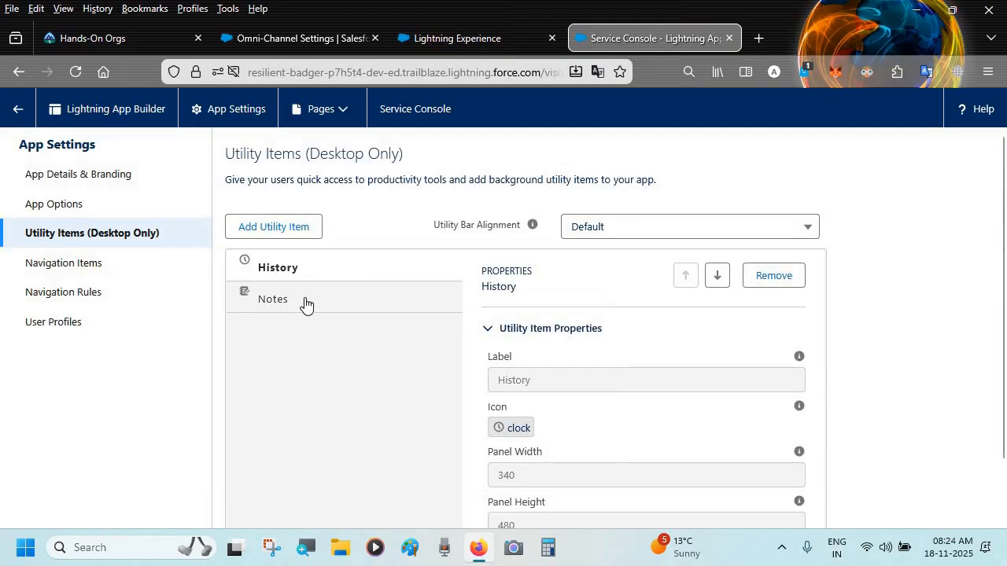
Review the Notes and History utility items' properties, and reload Service Console to check its sidebar and utility bar
left_click(356, 313)
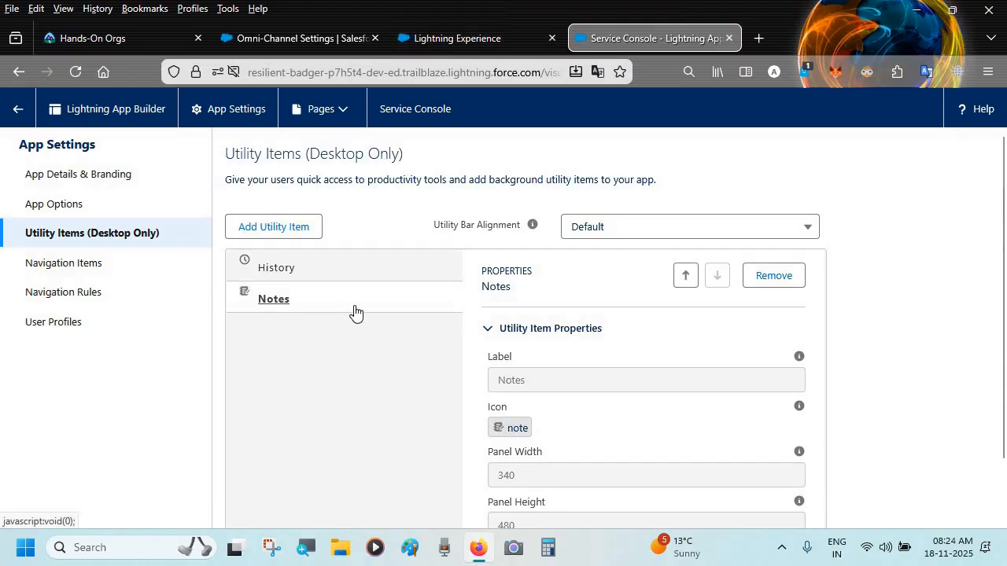
left_click(391, 267)
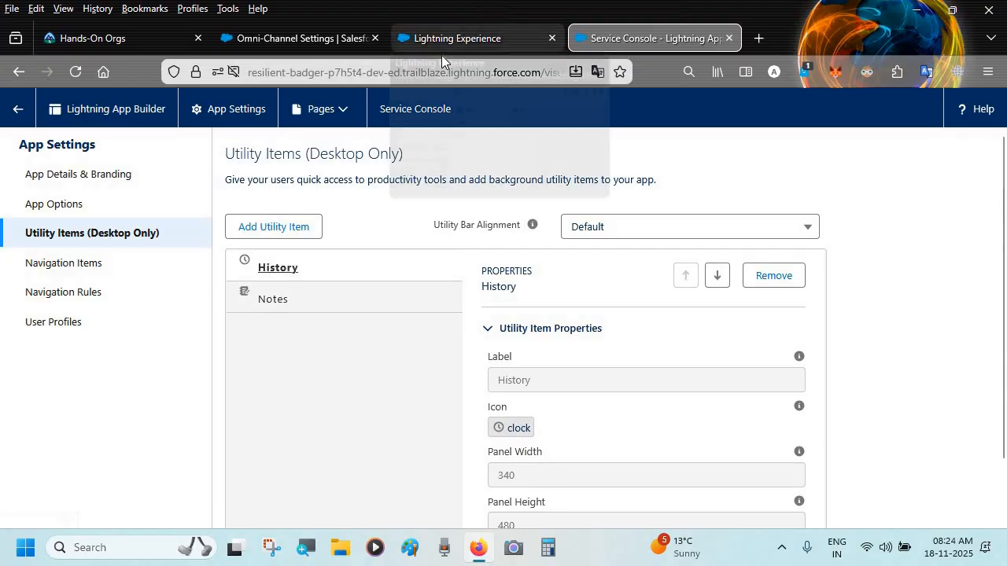
left_click(488, 30)
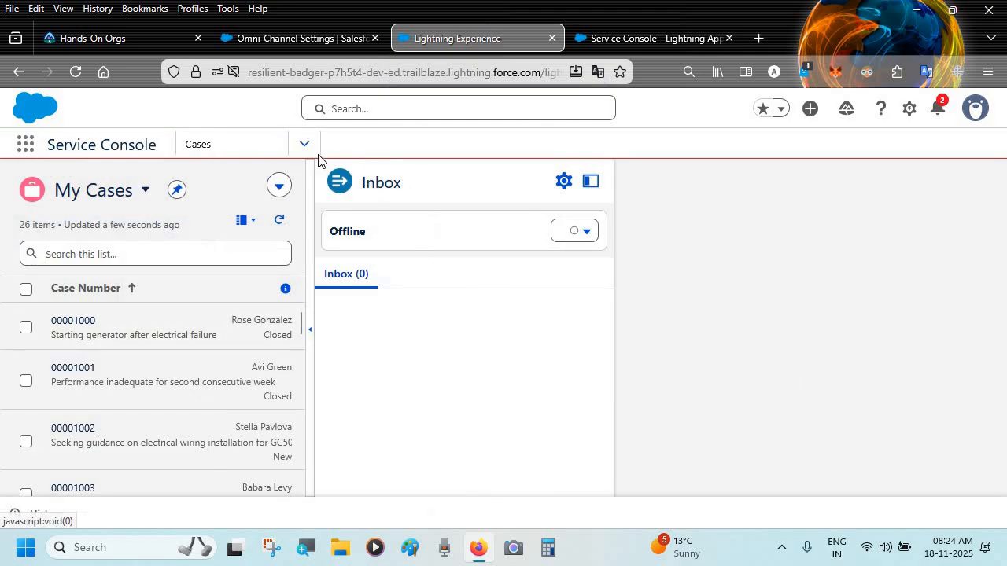
key("F5")
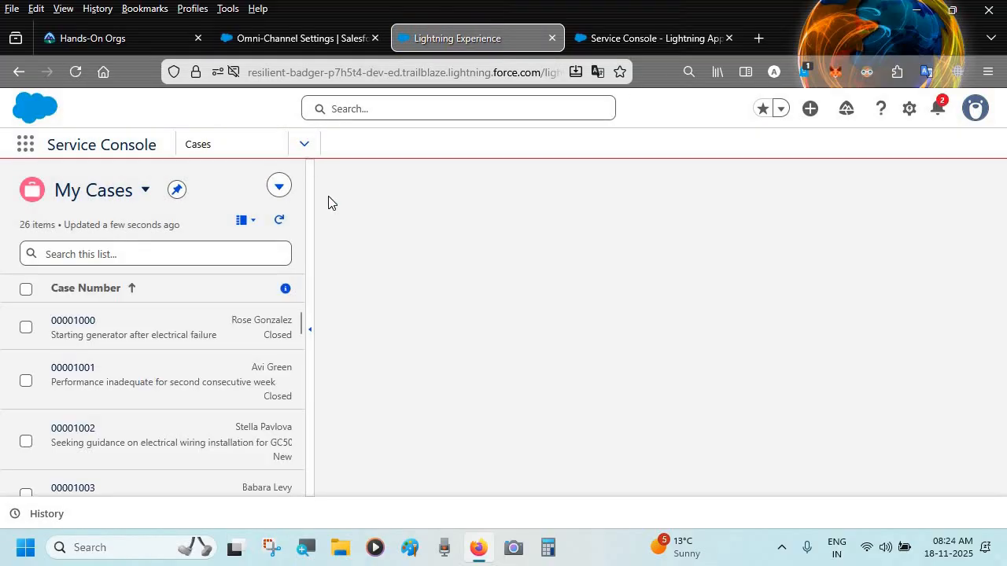
Add Chatter Feed as a utility item to the Service Console app and save the utility items
left_click(595, 40)
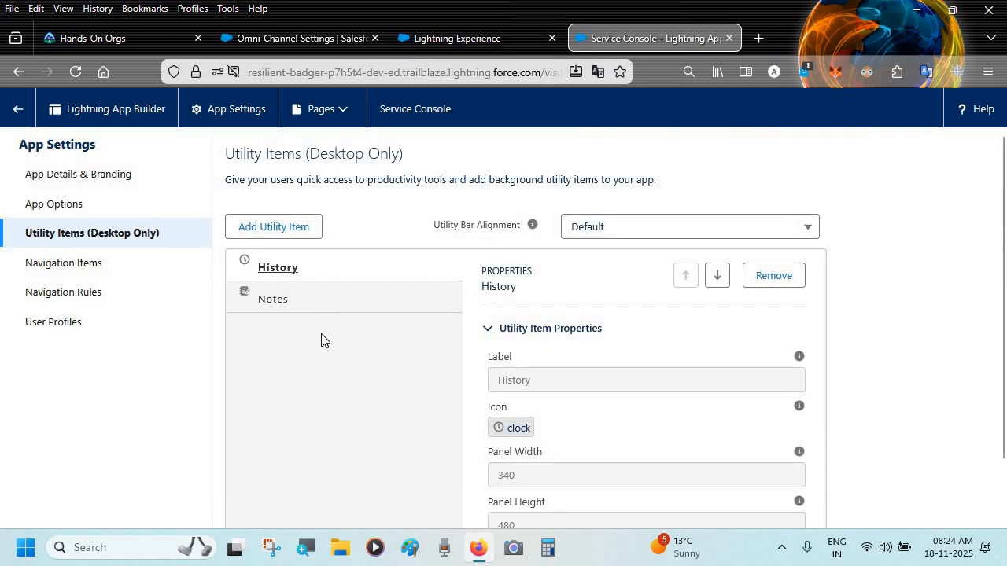
left_click(293, 230)
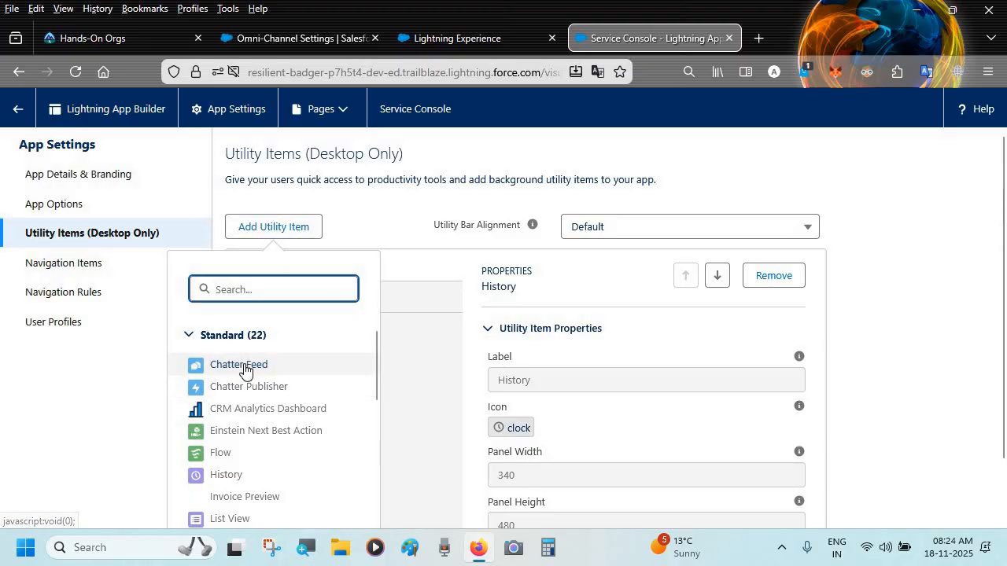
left_click(214, 366)
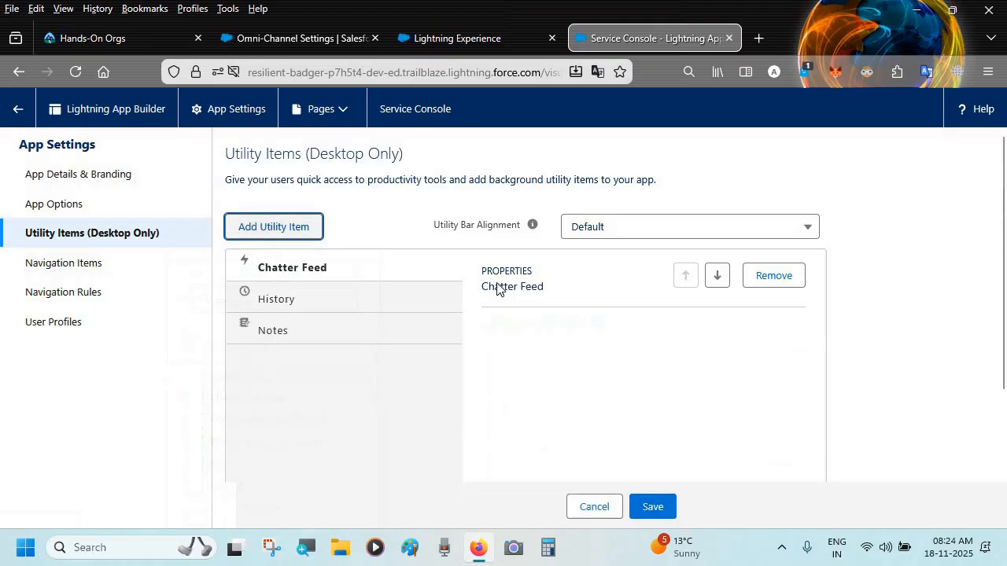
left_click(659, 510)
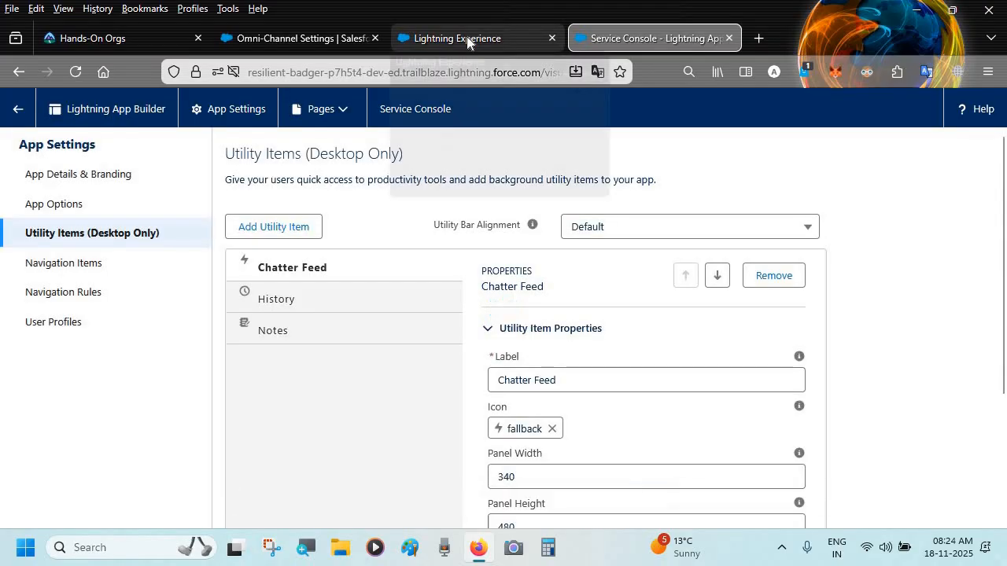
Reload Service Console, open Chatter Feed from the utility bar to check it, and minimize its panel
left_click(467, 36)
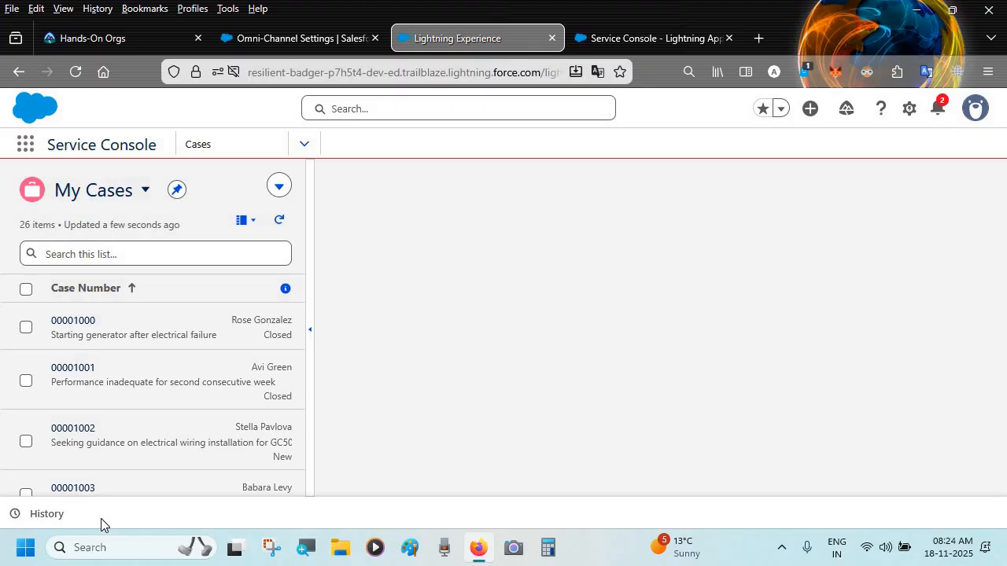
key("F5")
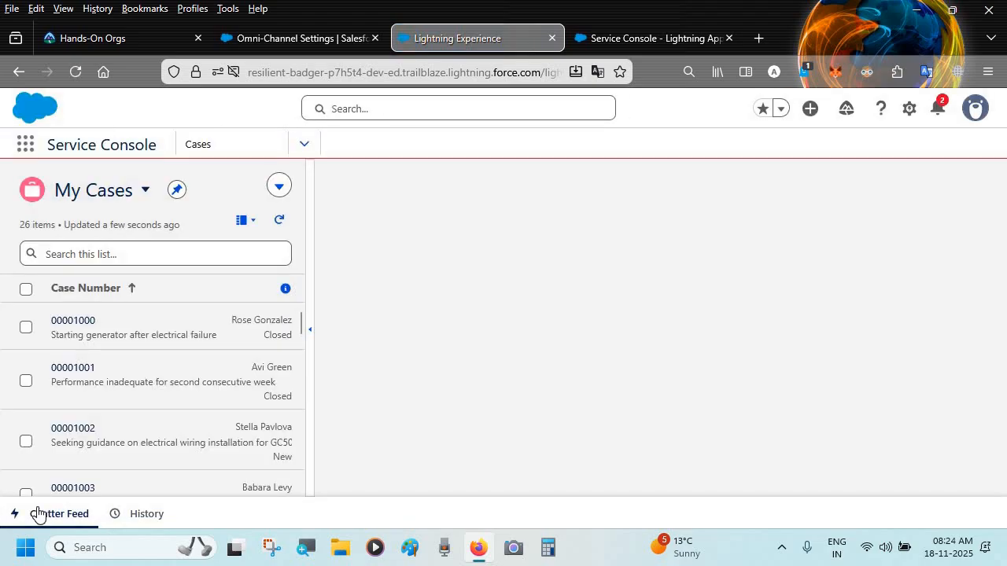
left_click(38, 515)
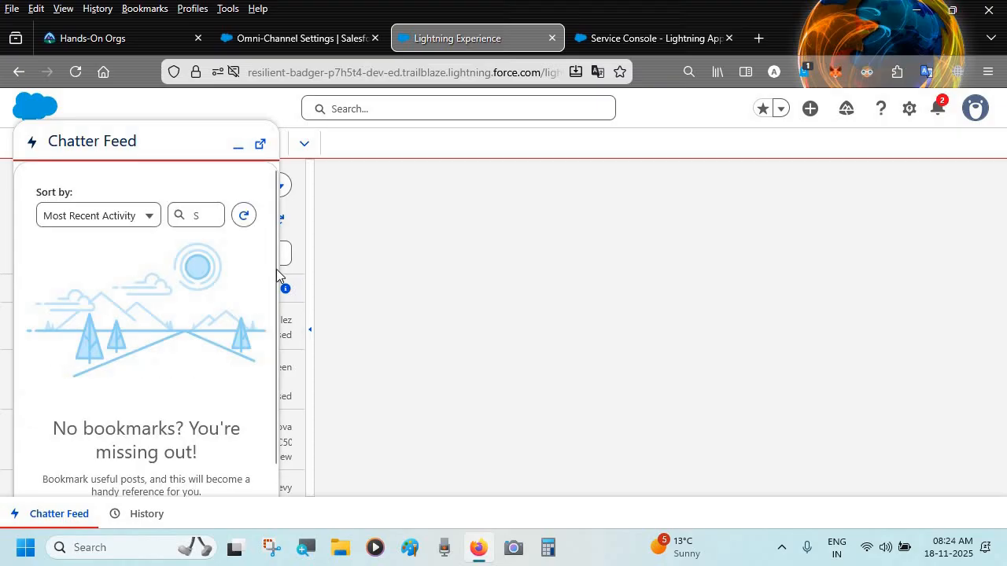
left_click(237, 153)
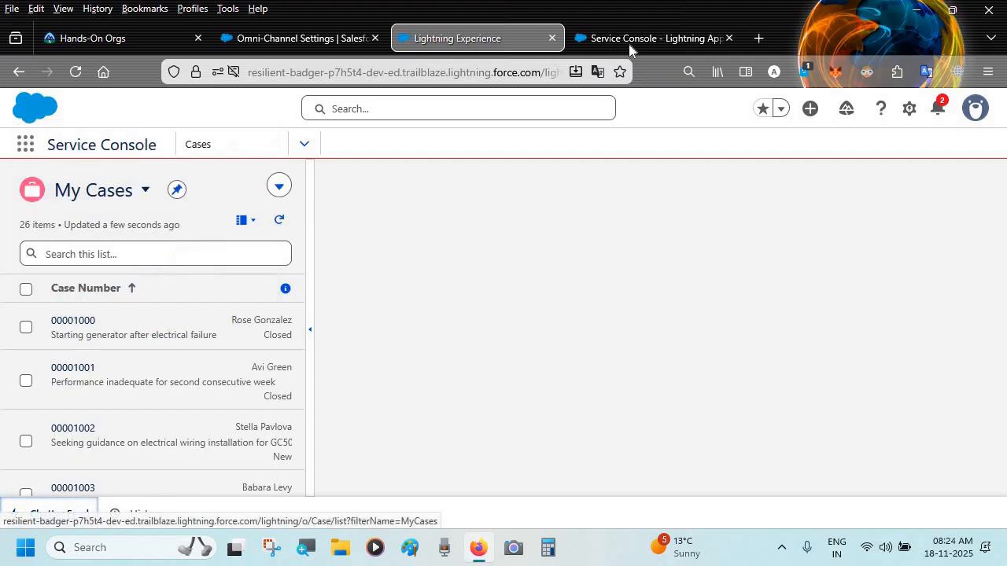
Review the Chatter Feed utility item's properties and compare the configured items with Service Console's utility bar
left_click(633, 39)
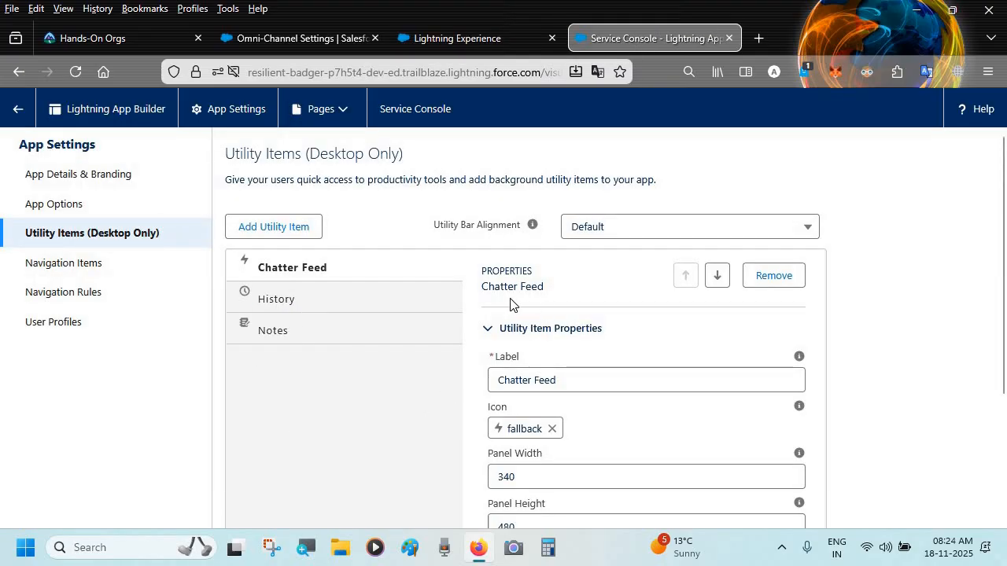
scroll(511, 304, "down", 3)
scroll(511, 304, "up", 3)
left_click(476, 37)
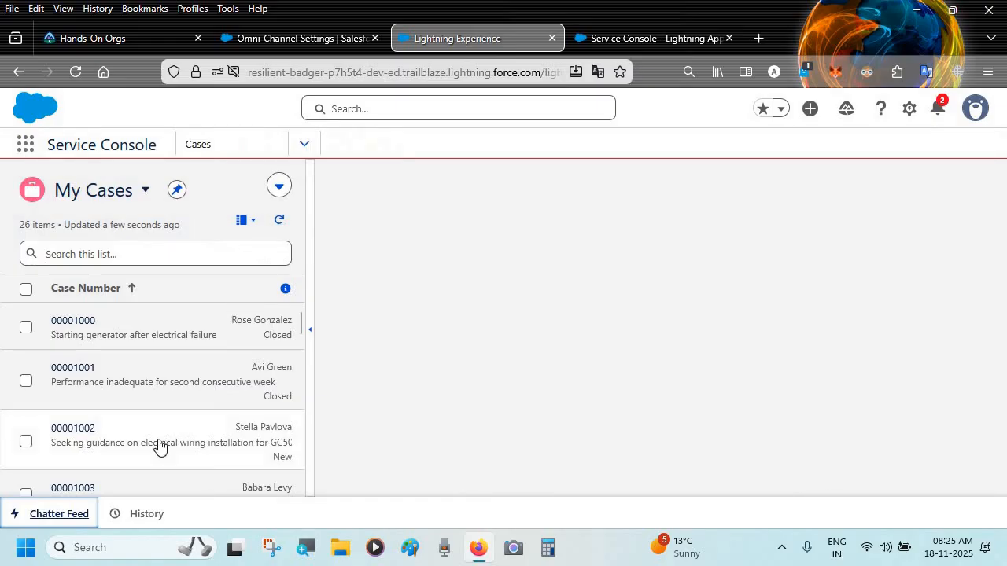
left_click(597, 33)
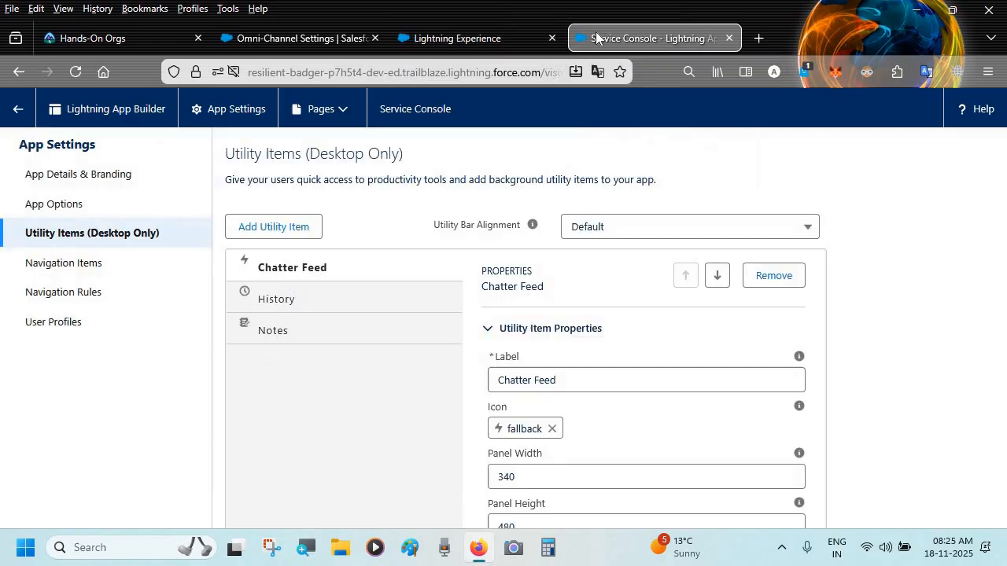
Add All Sites to the Service Console app's selected navigation items and save the change
left_click(78, 276)
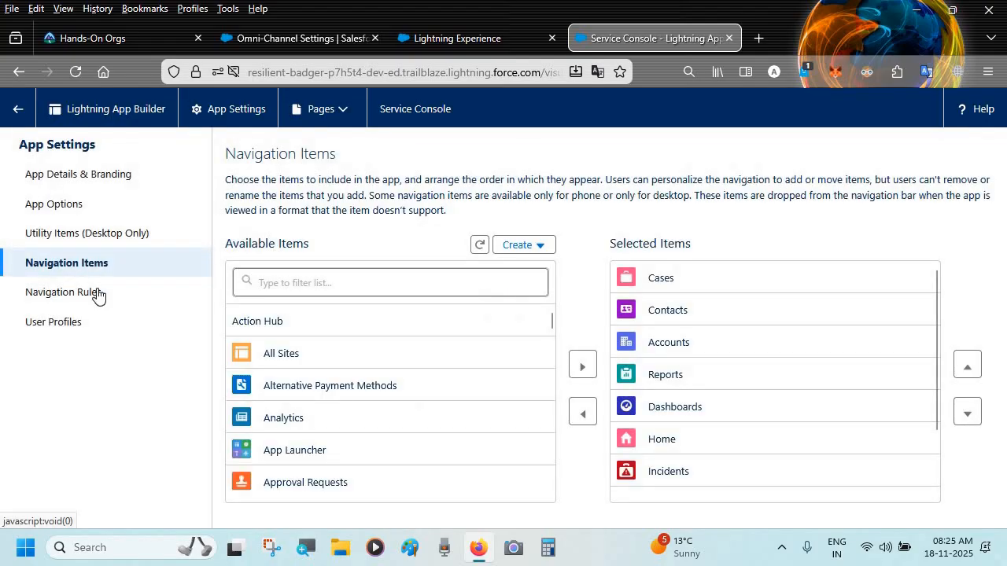
scroll(692, 440, "down", 2)
scroll(690, 441, "up", 2)
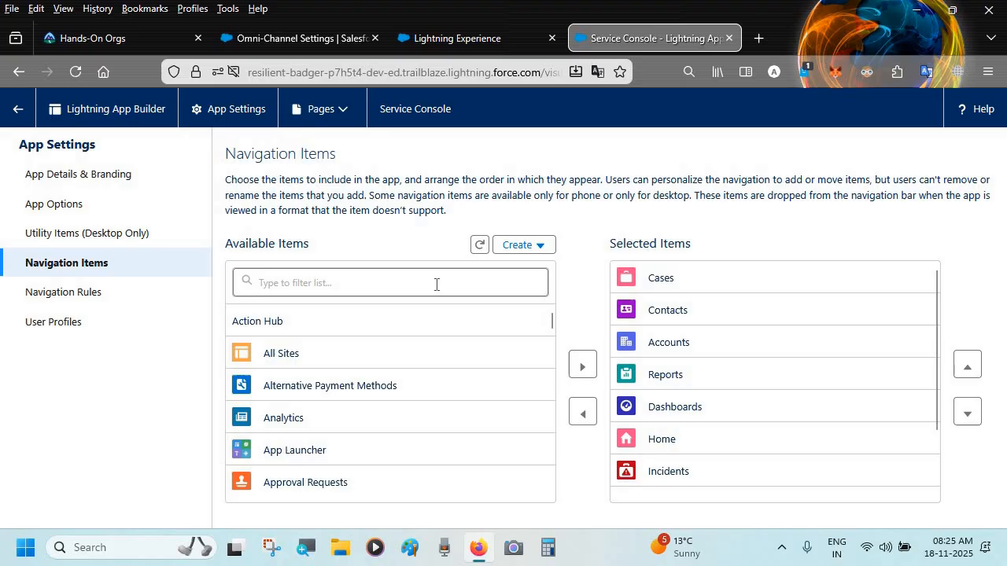
left_click(390, 353)
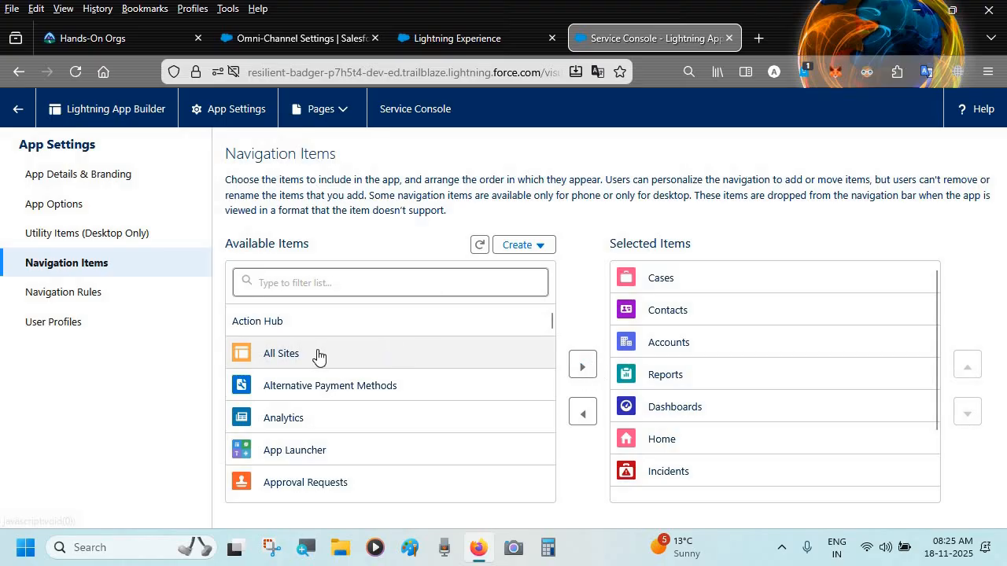
left_click(590, 359)
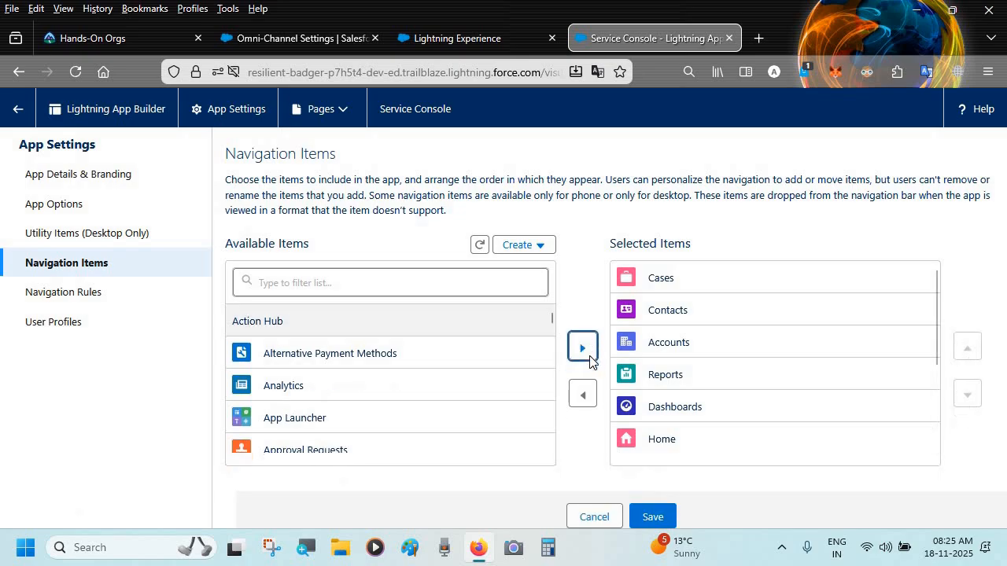
scroll(681, 393, "down", 3)
left_click(650, 505)
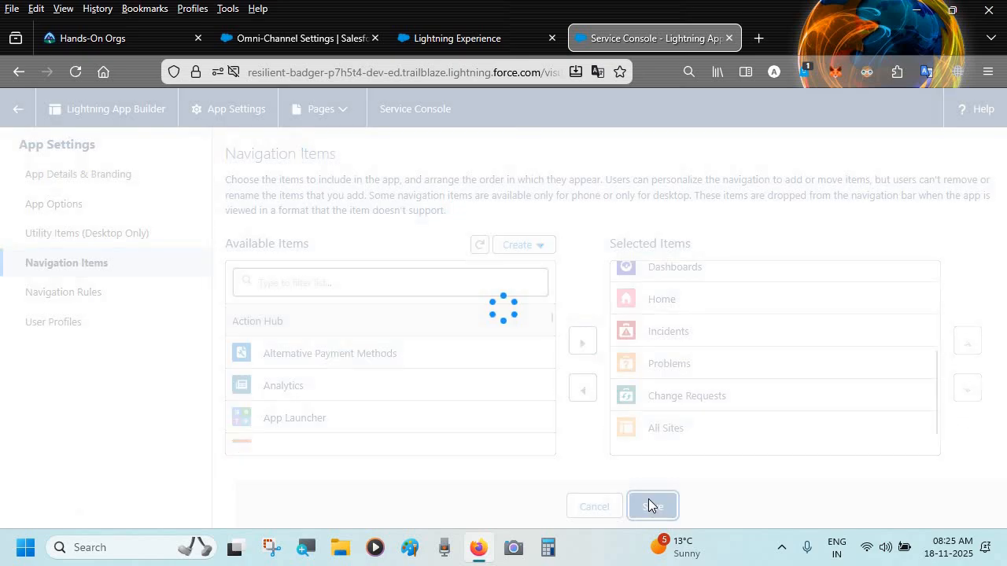
Look through Service Console's navigation menu for the All Sites item
left_click(443, 37)
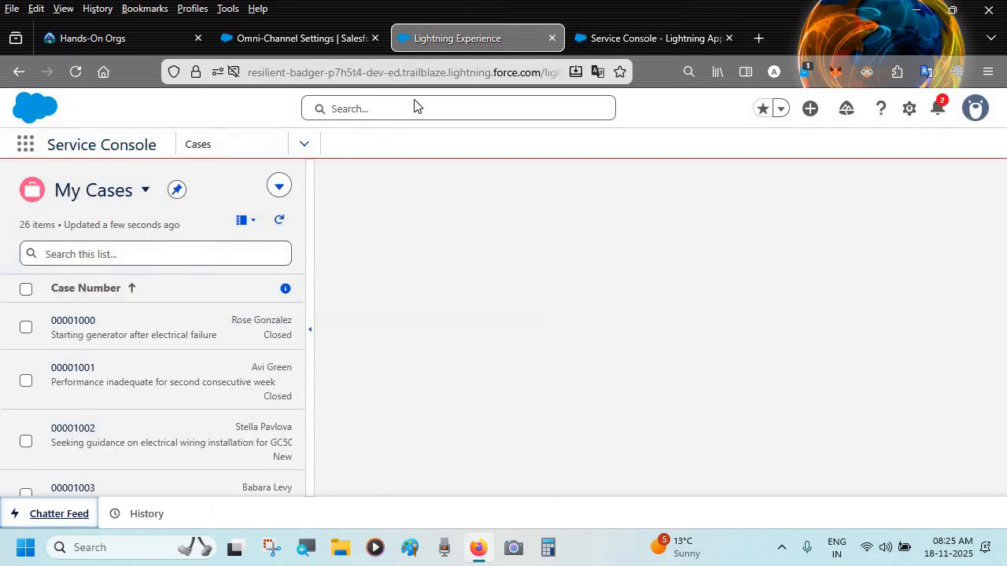
left_click(306, 145)
scroll(260, 354, "down", 1)
scroll(259, 353, "up", 1)
scroll(259, 353, "down", 1)
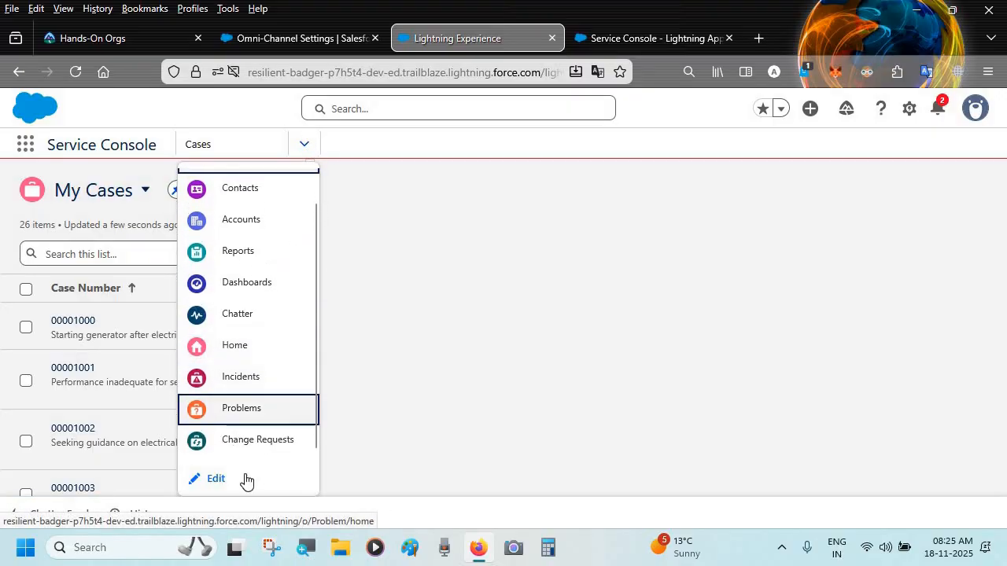
scroll(273, 383, "up", 1)
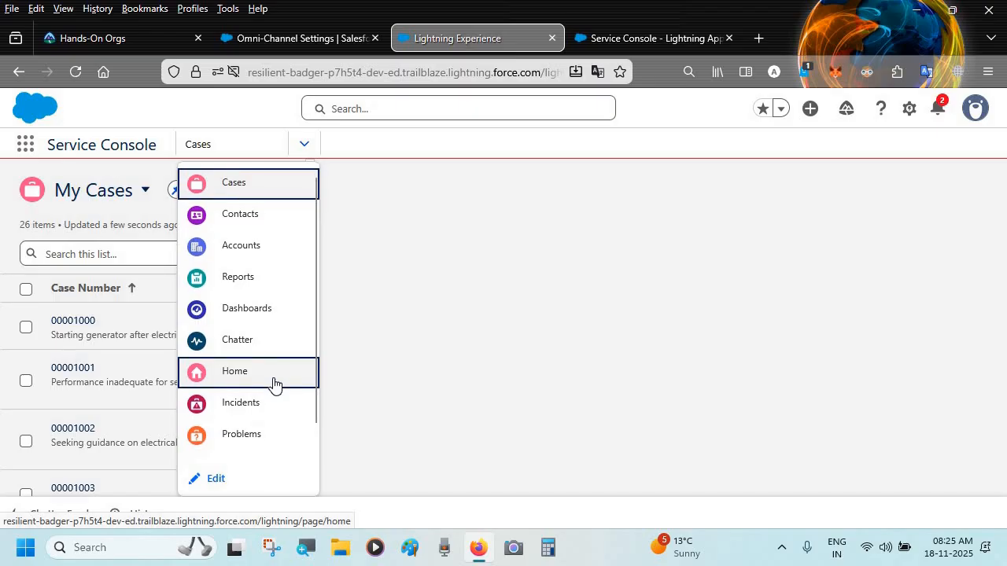
left_click(273, 383)
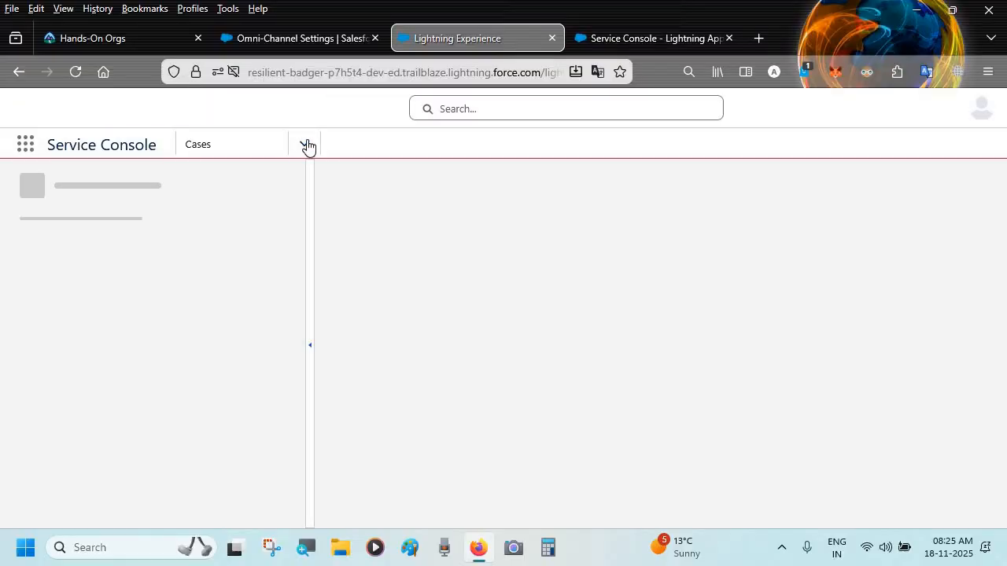
Recheck the navigation menu for All Sites after reloading Service Console, and close the menu
left_click(306, 144)
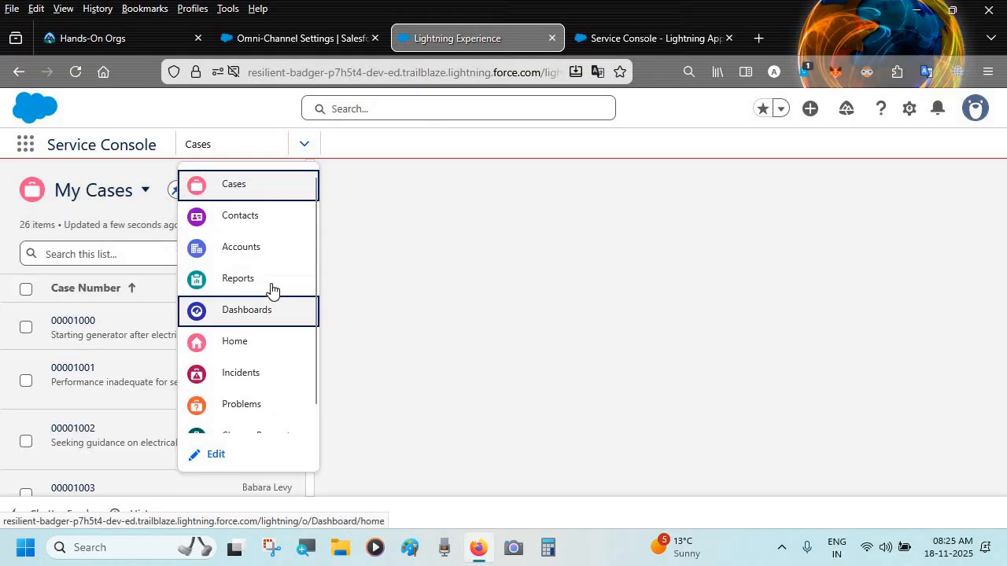
scroll(272, 291, "down", 1)
scroll(271, 291, "up", 1)
scroll(272, 290, "down", 1)
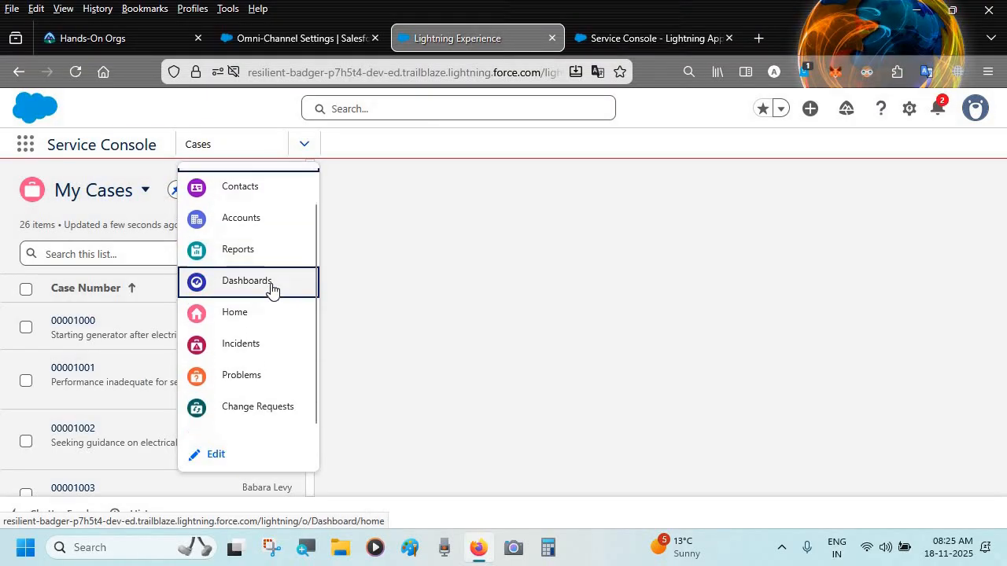
scroll(271, 290, "up", 1)
left_click(272, 291)
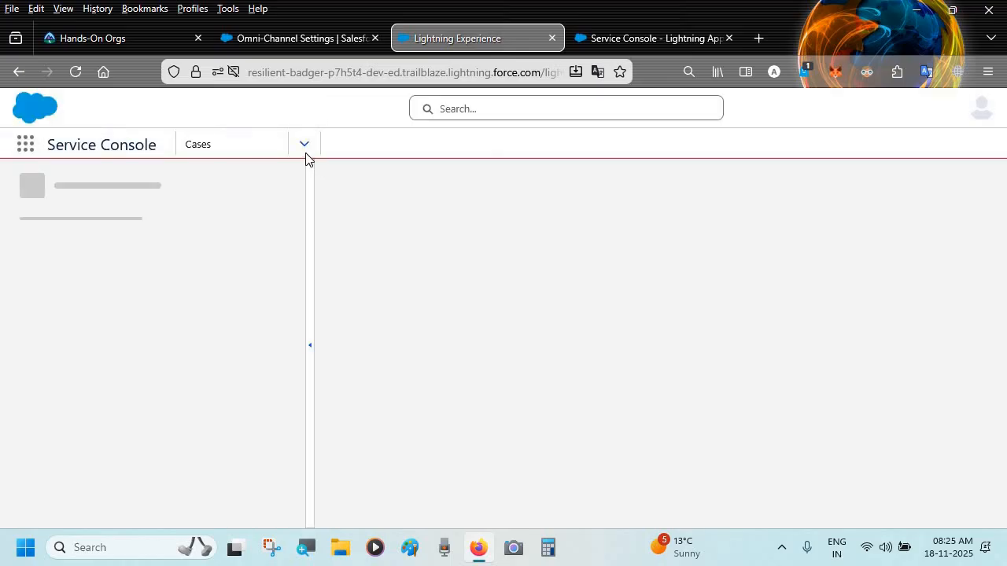
left_click(306, 142)
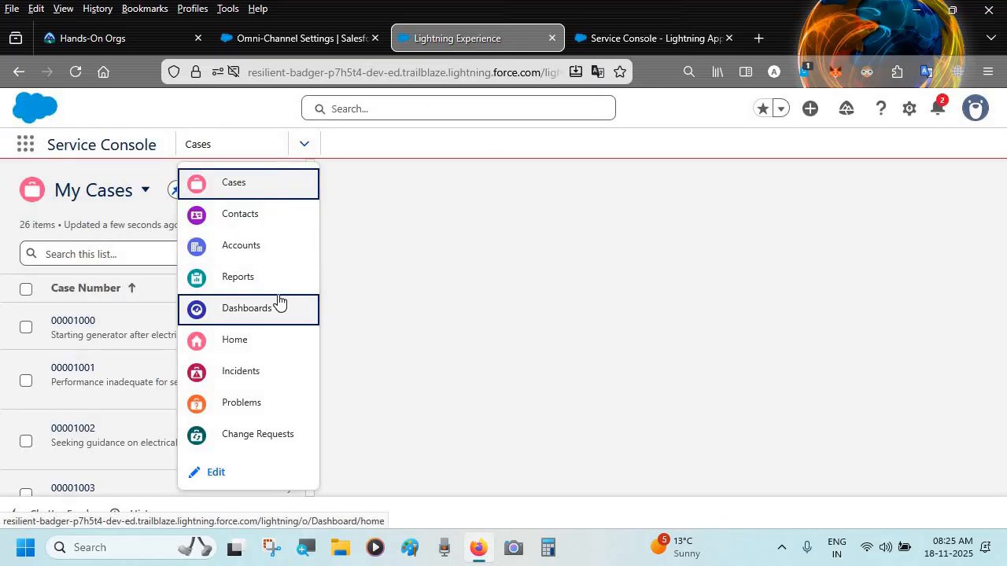
left_click(299, 144)
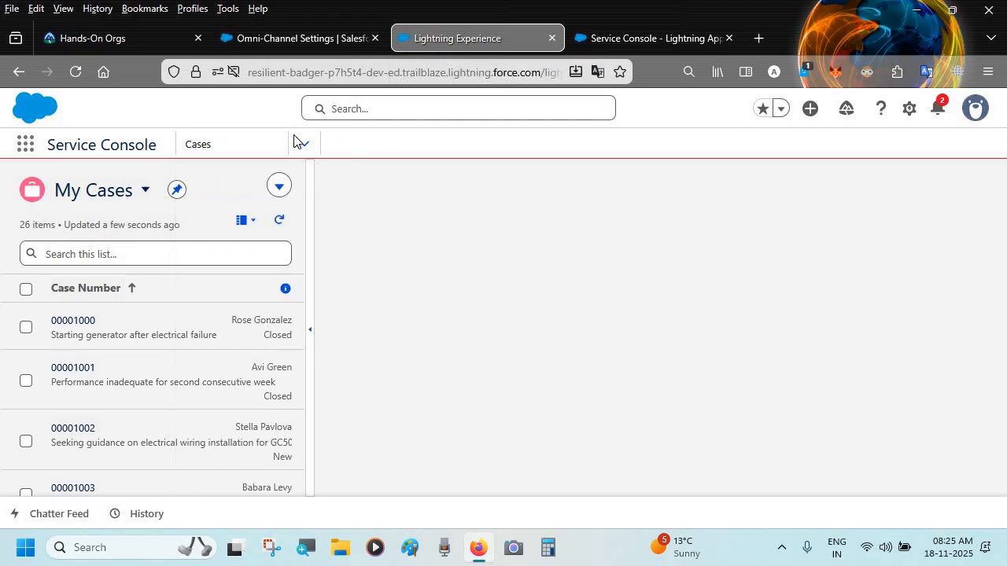
Add Chatter to the Service Console app's selected navigation items in the app settings and save the change
left_click(646, 38)
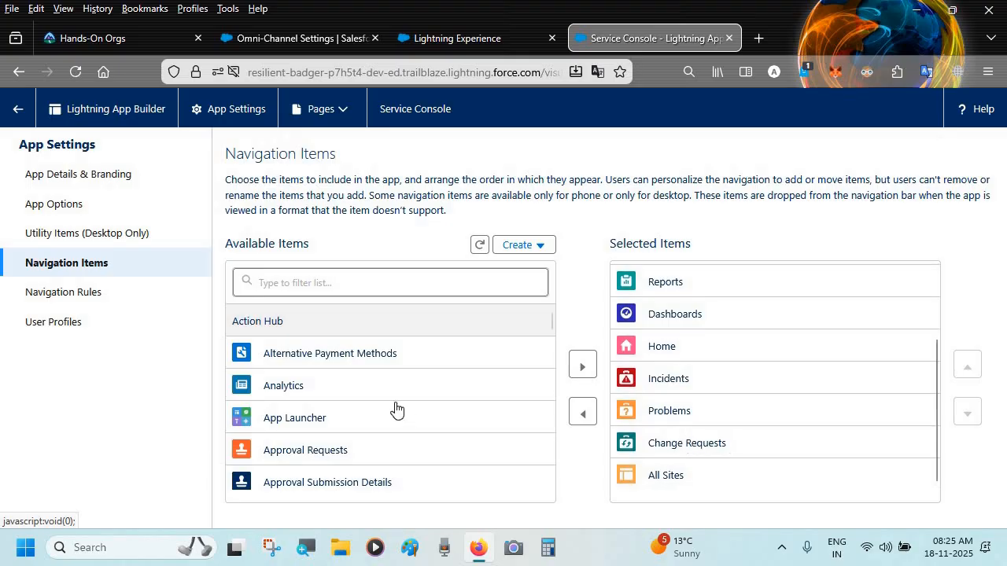
scroll(396, 408, "down", 6)
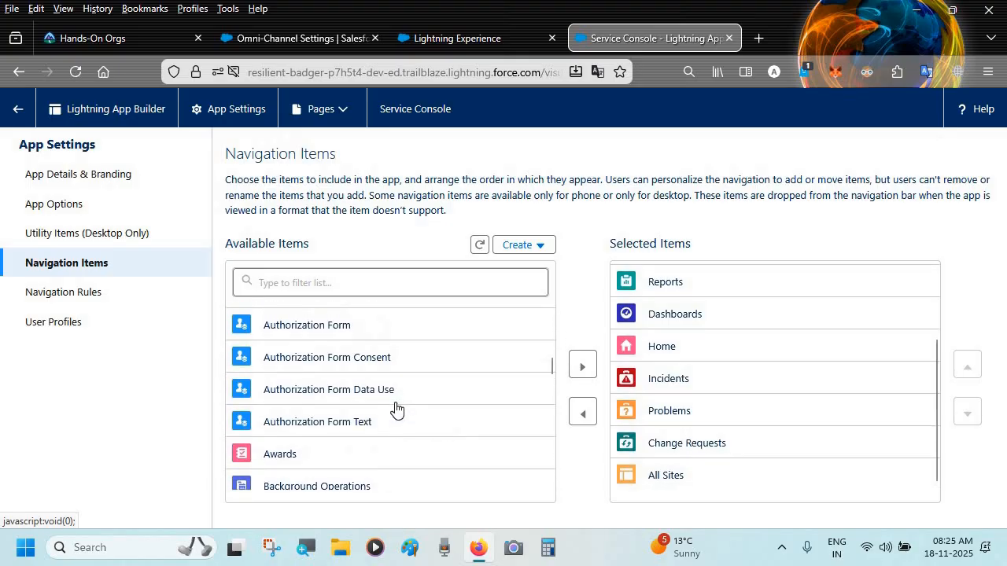
scroll(396, 409, "down", 3)
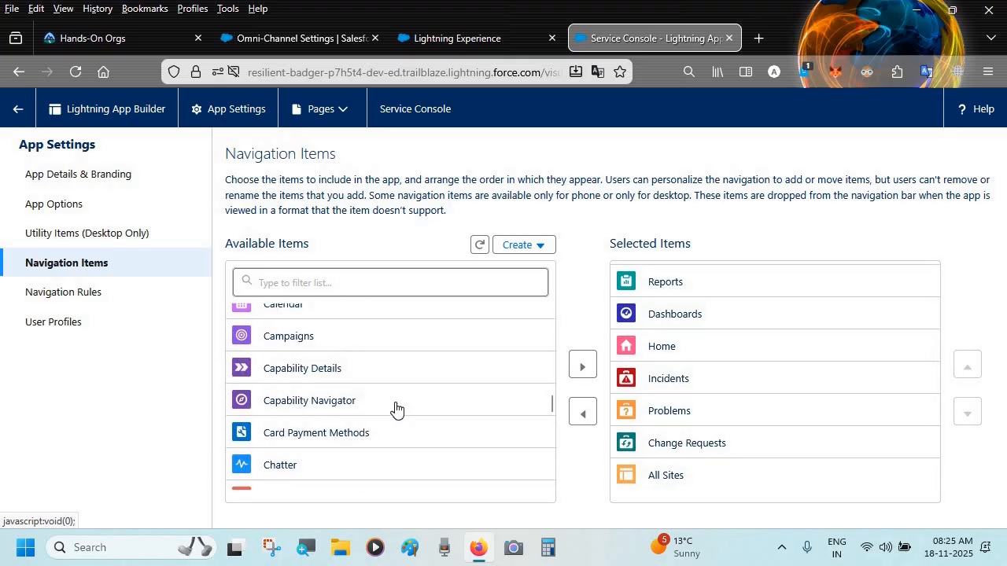
scroll(396, 408, "up", 2)
scroll(396, 408, "down", 2)
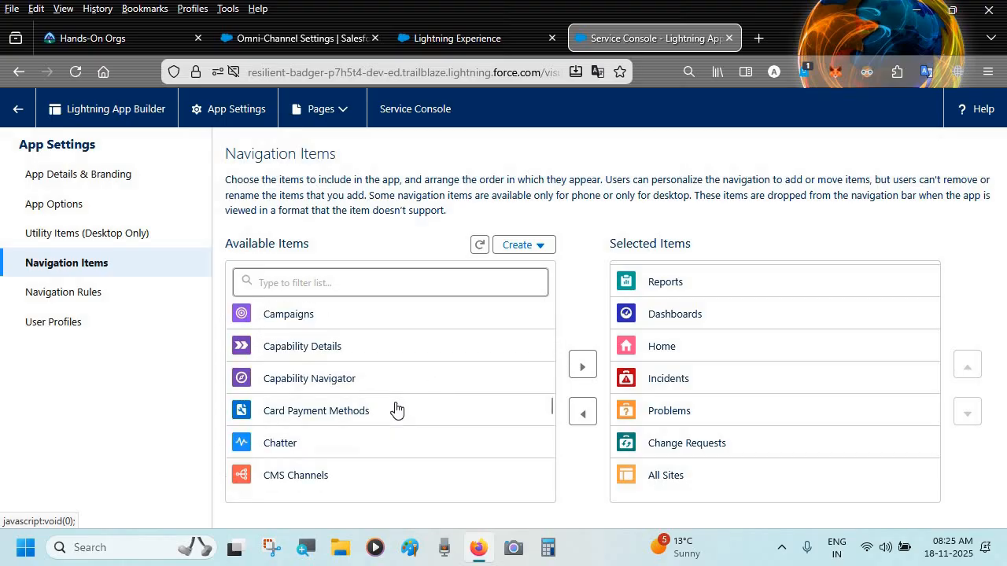
left_click(351, 453)
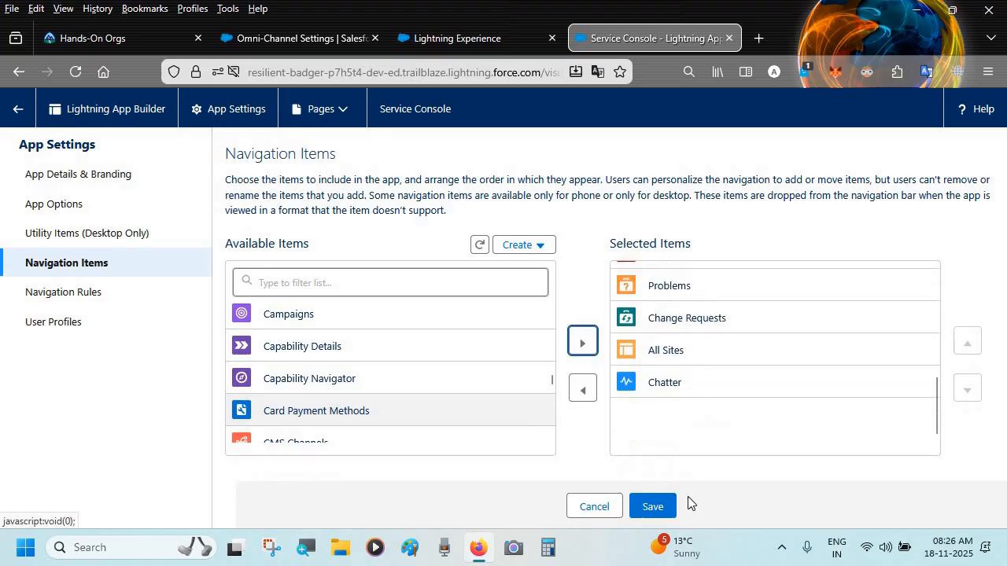
left_click(652, 507)
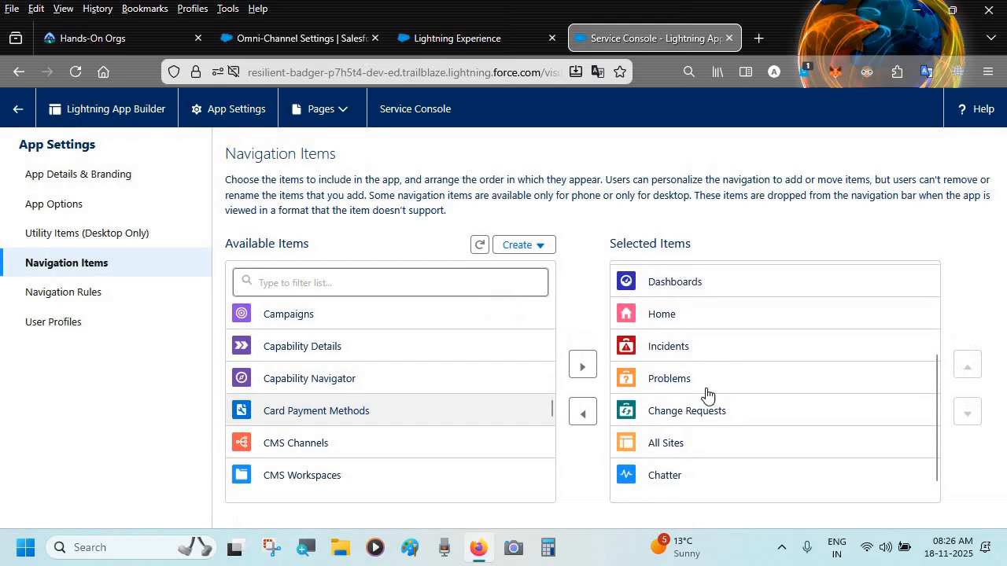
Reload Service Console and check its navigation menu for the Chatter item
left_click(471, 39)
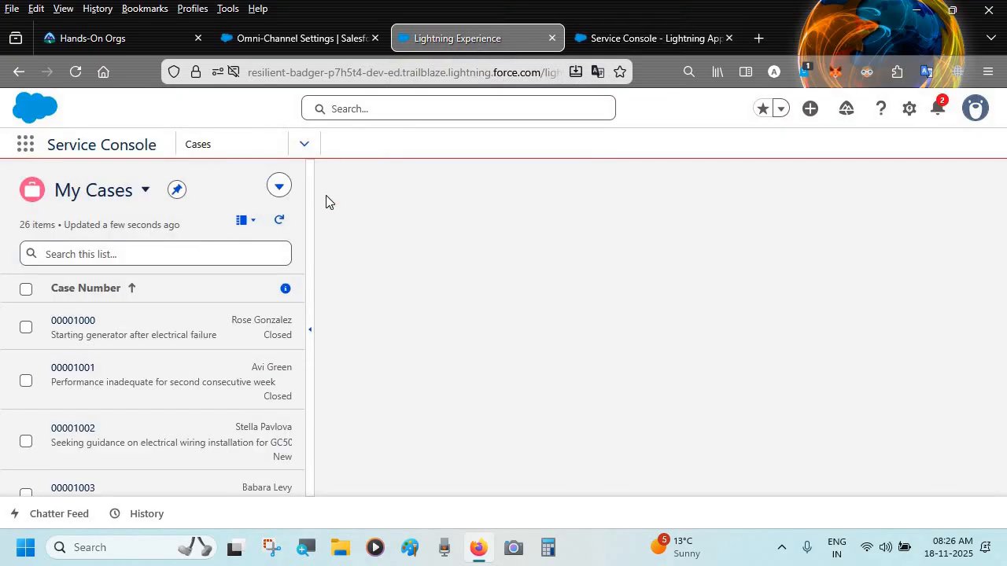
key("F5")
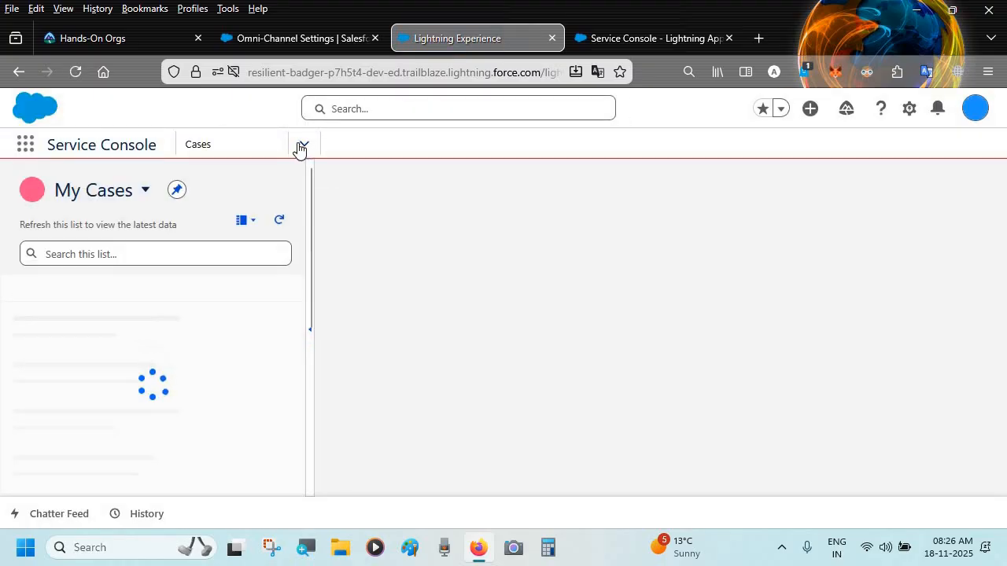
left_click(302, 145)
scroll(269, 373, "down", 1)
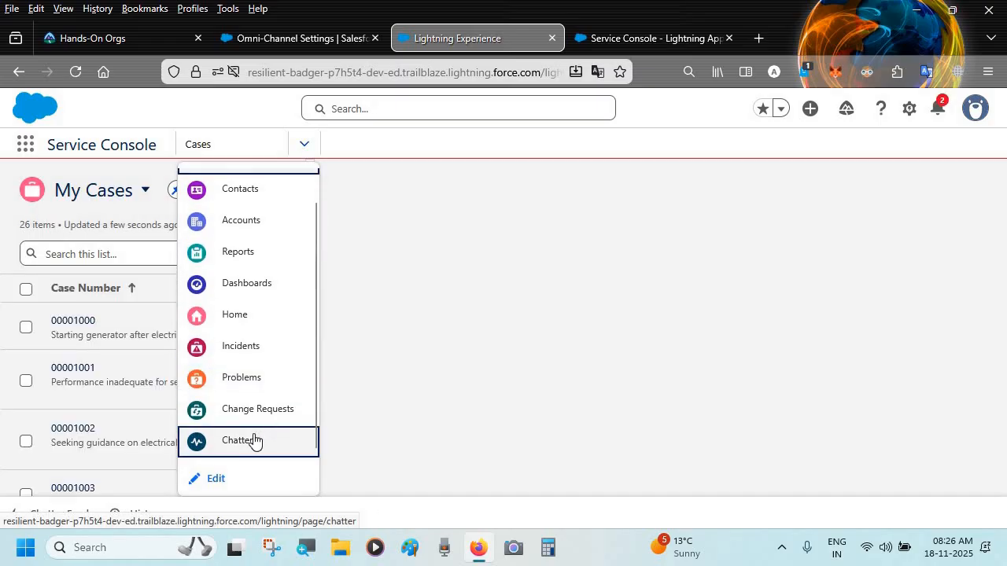
scroll(258, 220, "up", 1)
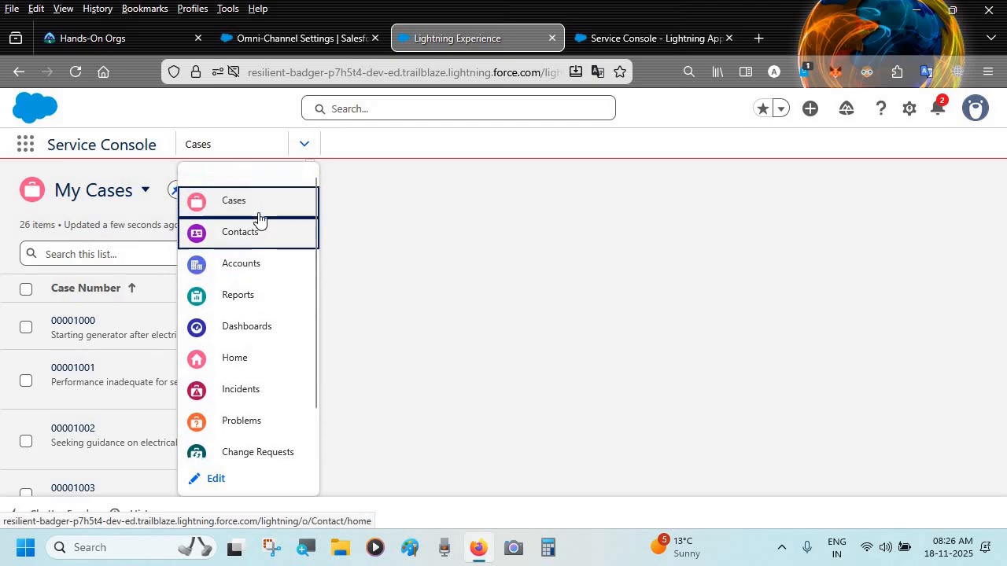
scroll(235, 362, "down", 1)
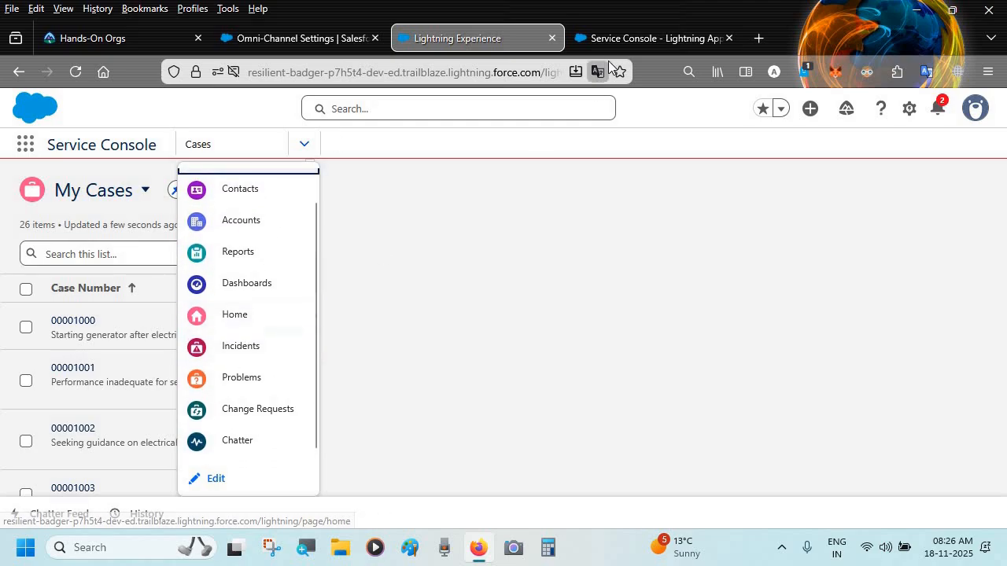
scroll(206, 276, "up", 1)
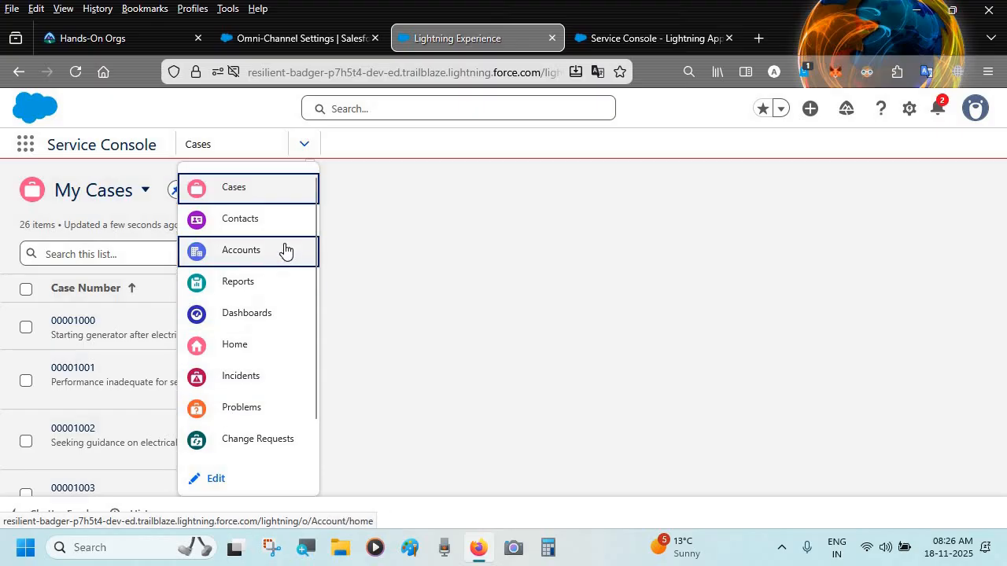
Review Service Console's personal navigation items editor and the items available to add, and close it without changes
left_click(198, 480)
scroll(417, 297, "down", 3)
scroll(418, 296, "up", 3)
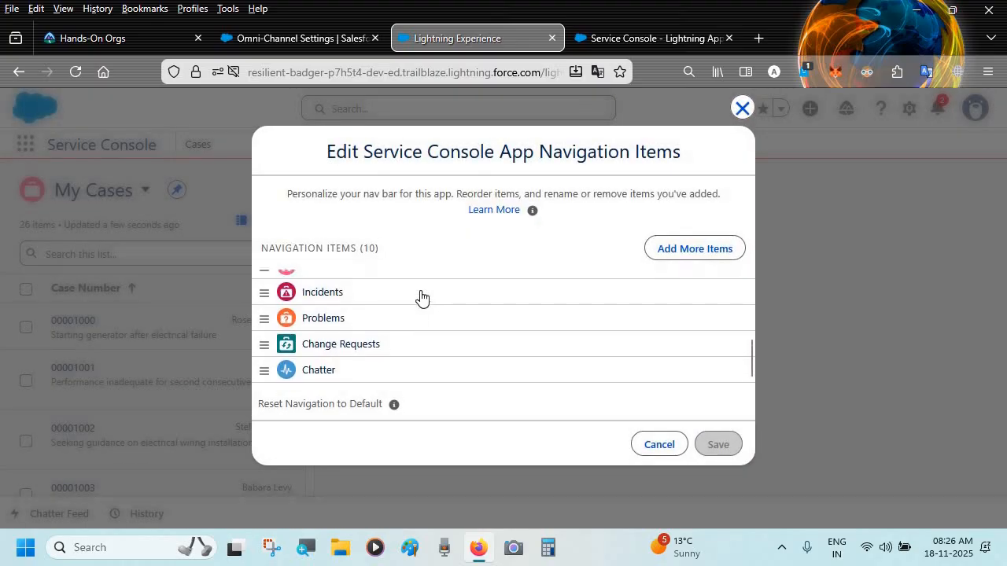
left_click(686, 247)
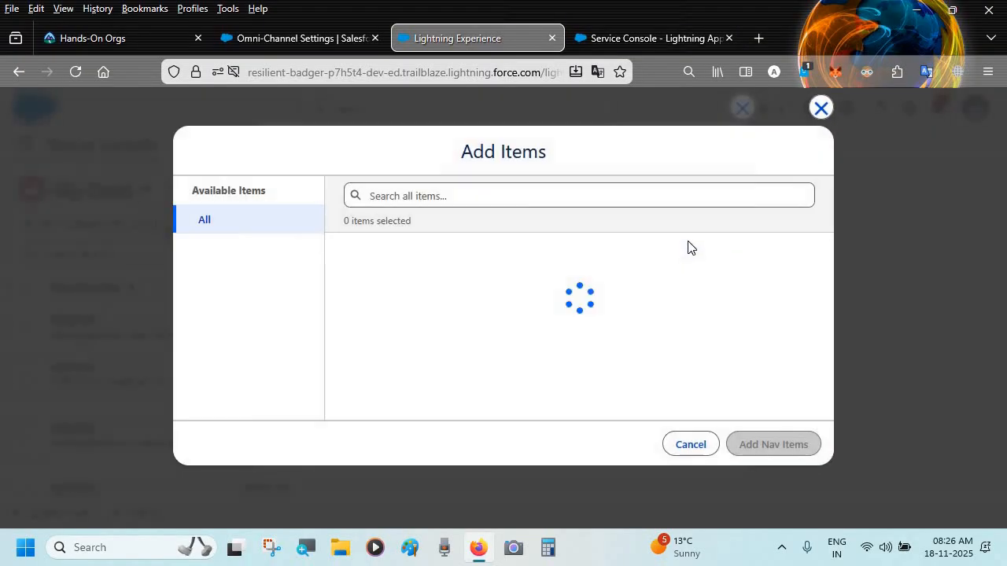
scroll(414, 338, "down", 10)
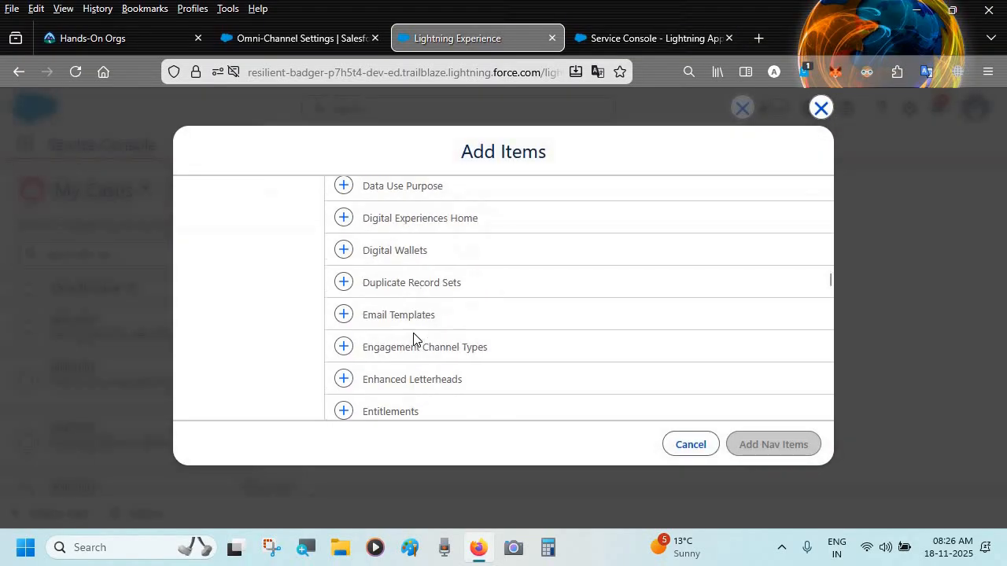
scroll(413, 338, "up", 10)
left_click(704, 446)
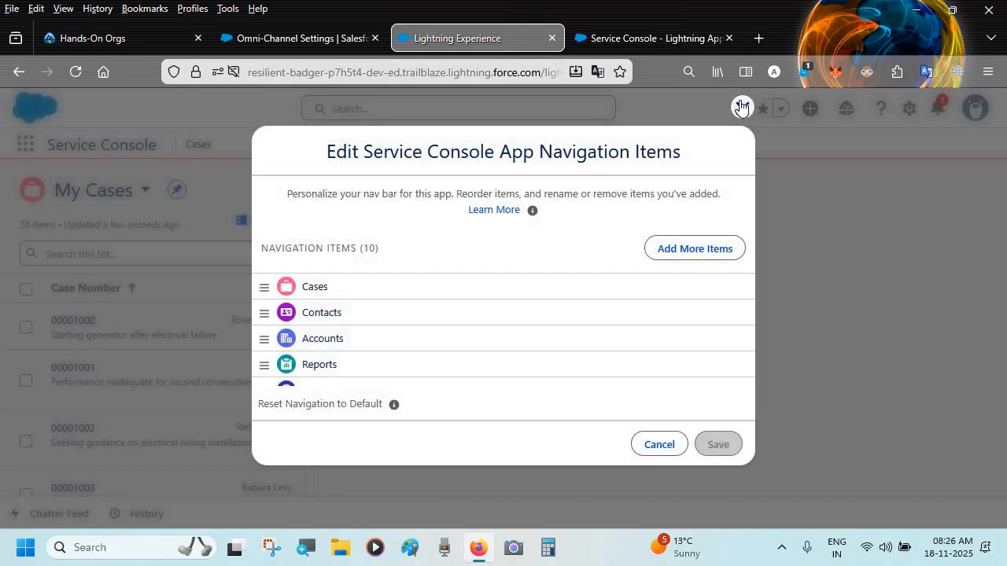
key("Escape")
Review the Cases navigation rule in the app settings and open the "Performance inadequate for second consecutive week" case in Service Console
left_click(666, 43)
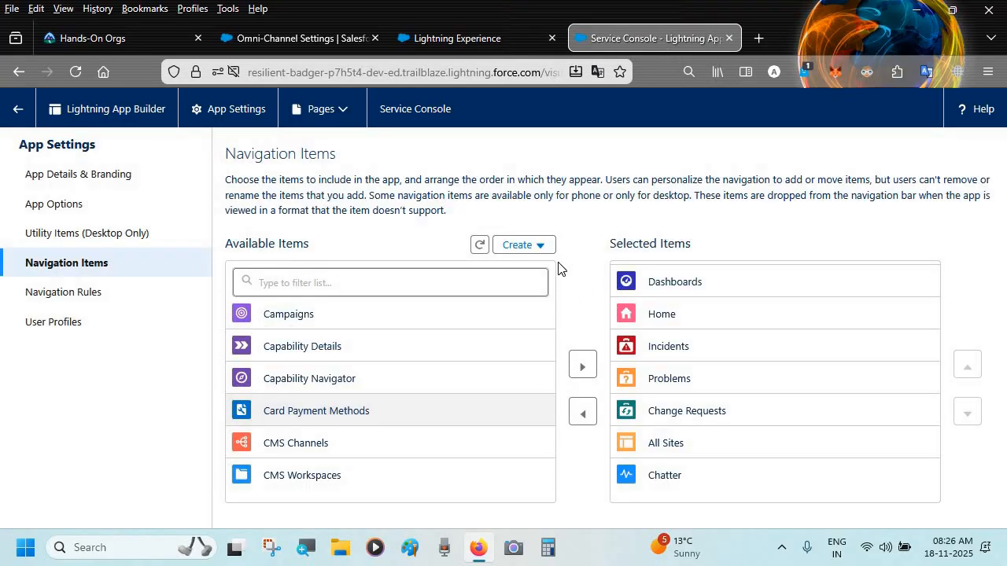
left_click(56, 294)
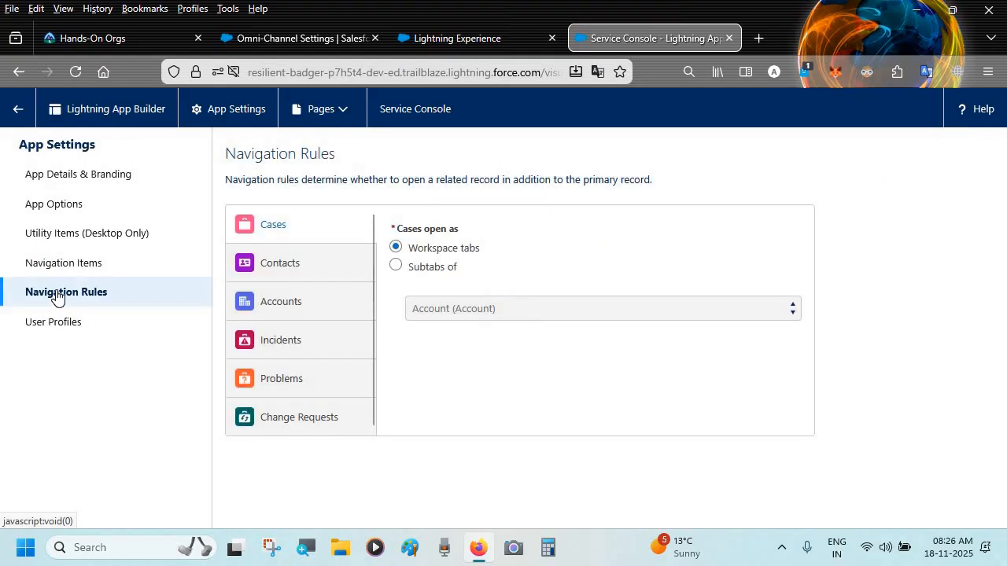
left_click(473, 27)
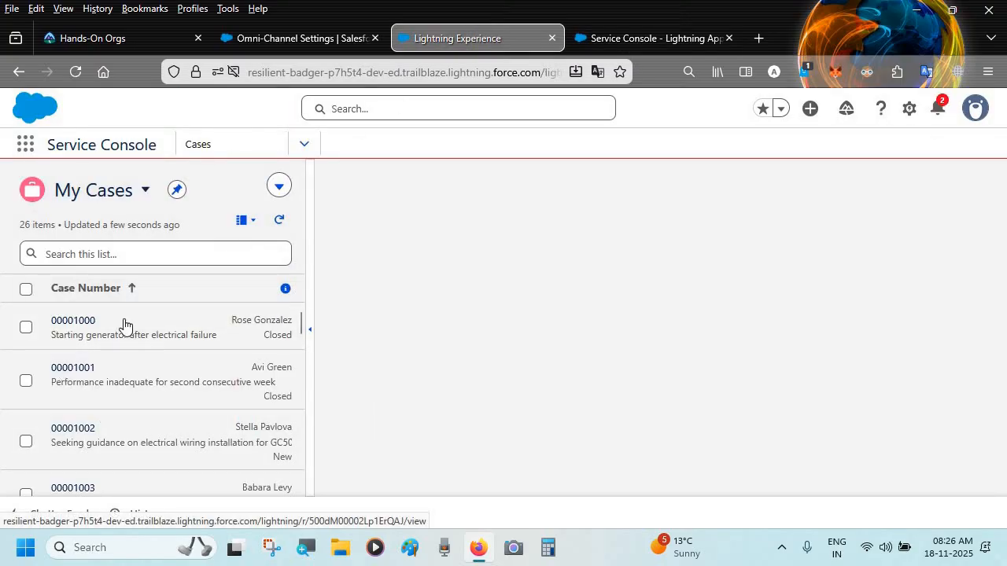
scroll(85, 369, "down", 10)
scroll(95, 358, "up", 10)
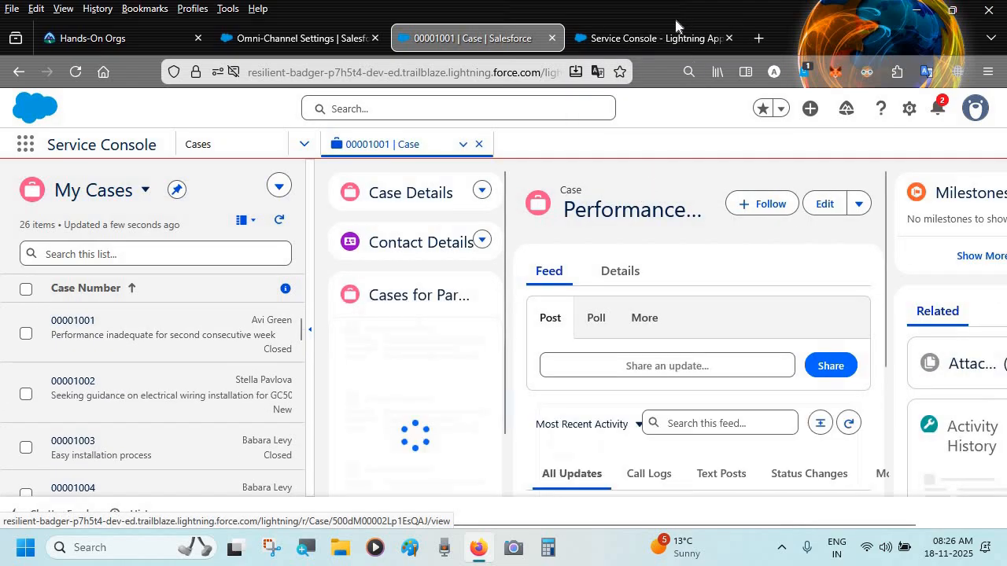
Recheck the Cases navigation rule and open the case about electrical wiring installation for GC5060 in Service Console
left_click(652, 38)
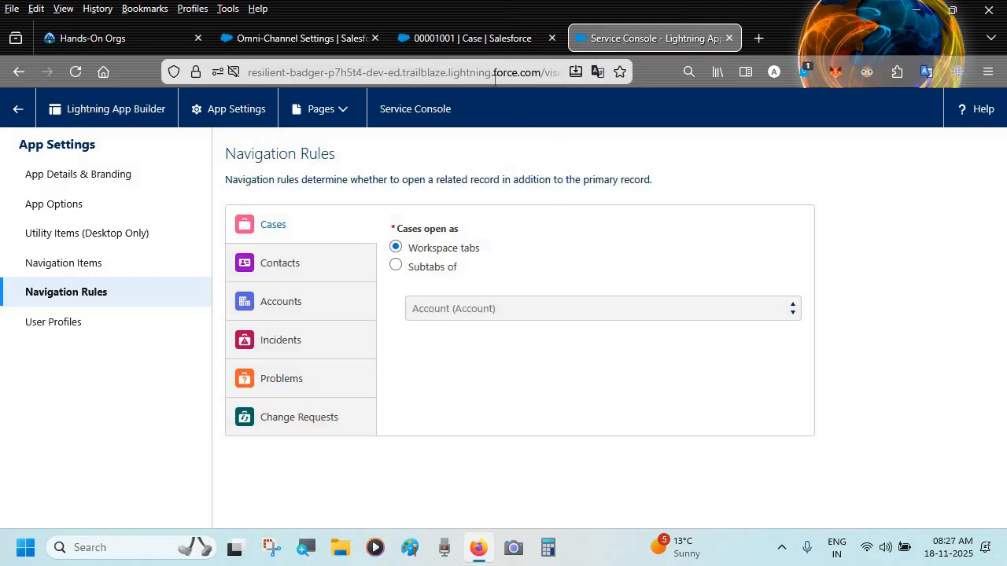
left_click(460, 39)
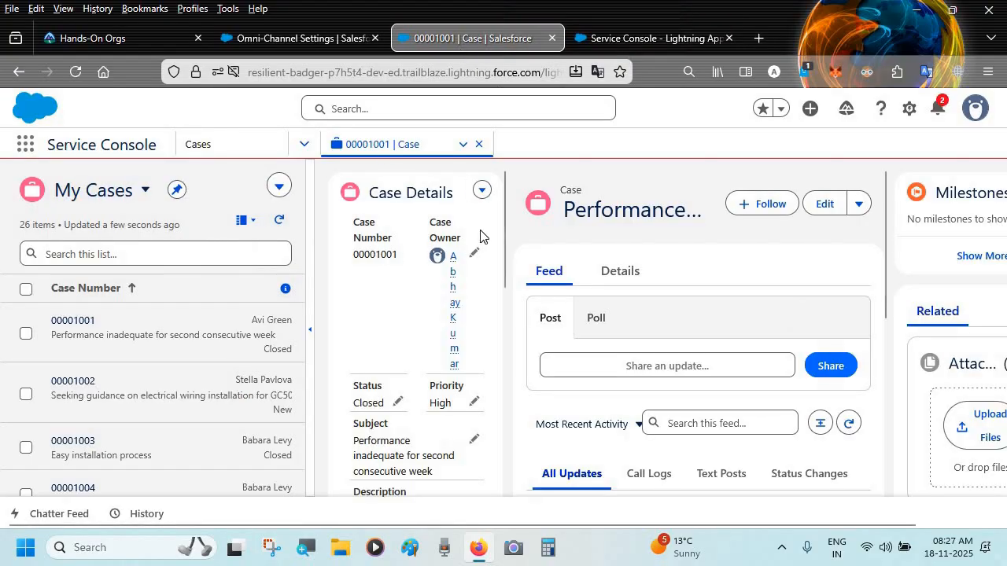
left_click(101, 395)
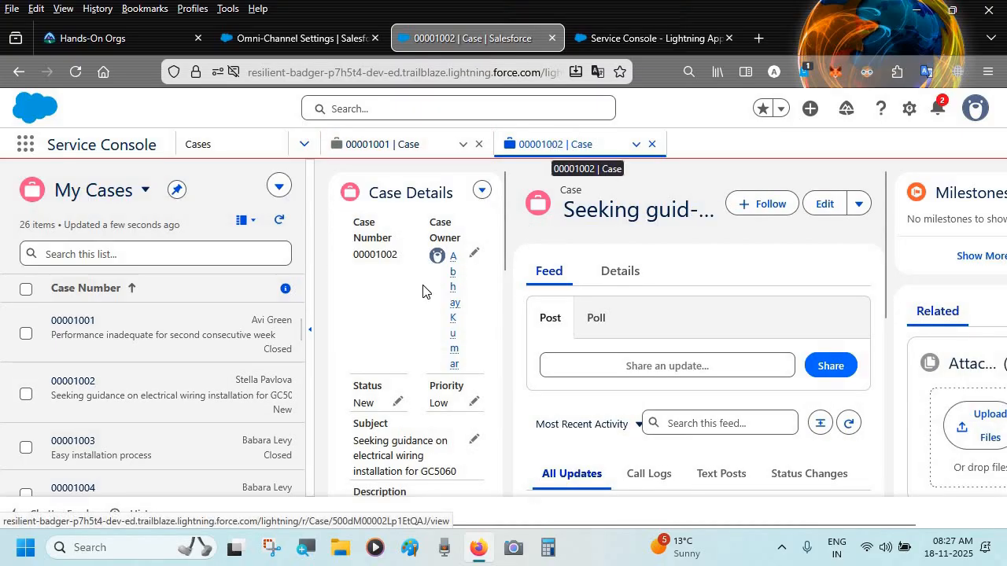
Set the Cases navigation rule to open cases as subtabs of Account (Account) and save it
left_click(652, 28)
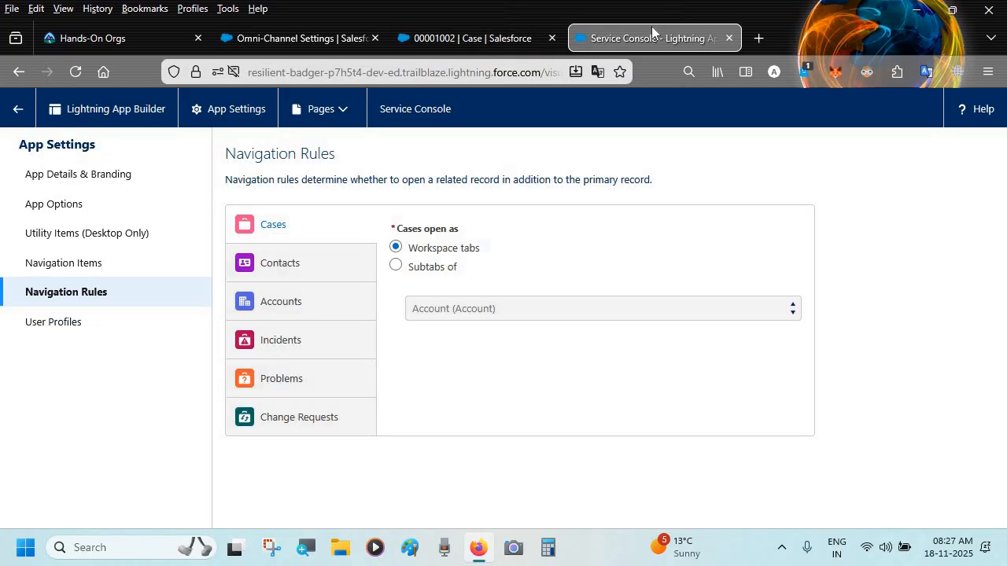
left_click(417, 269)
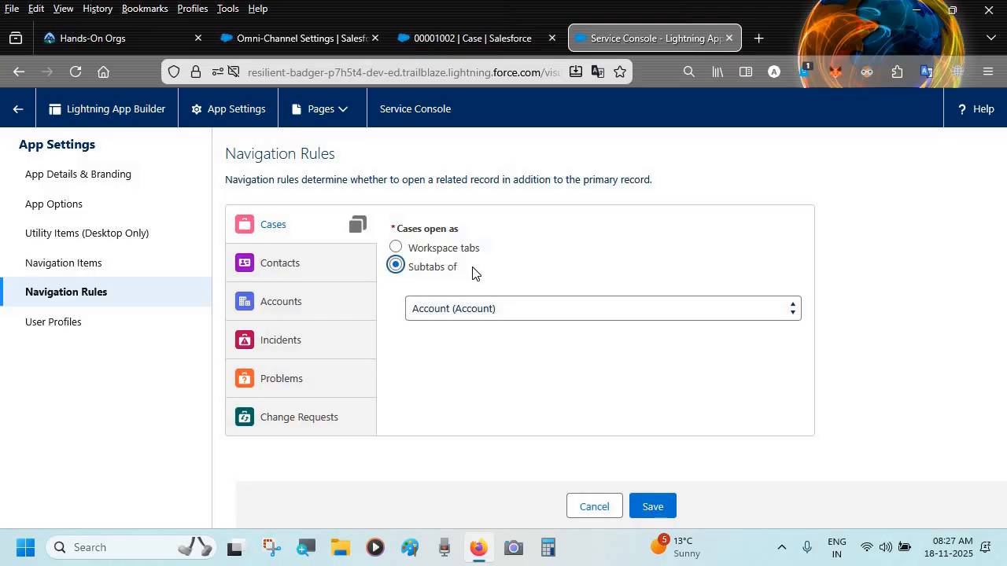
left_click(651, 504)
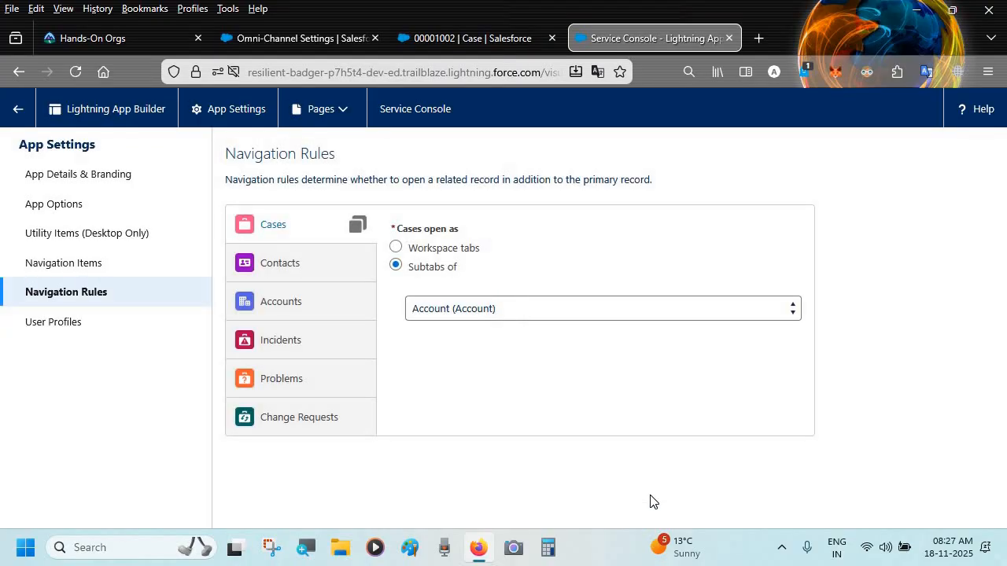
Reload Service Console and close all of its open workspace tabs
left_click(472, 31)
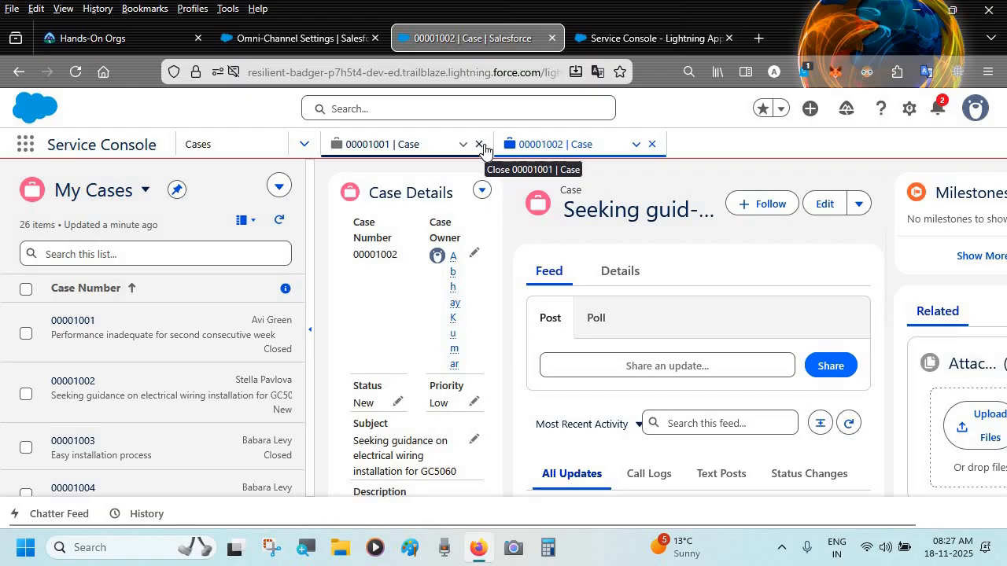
key("F5")
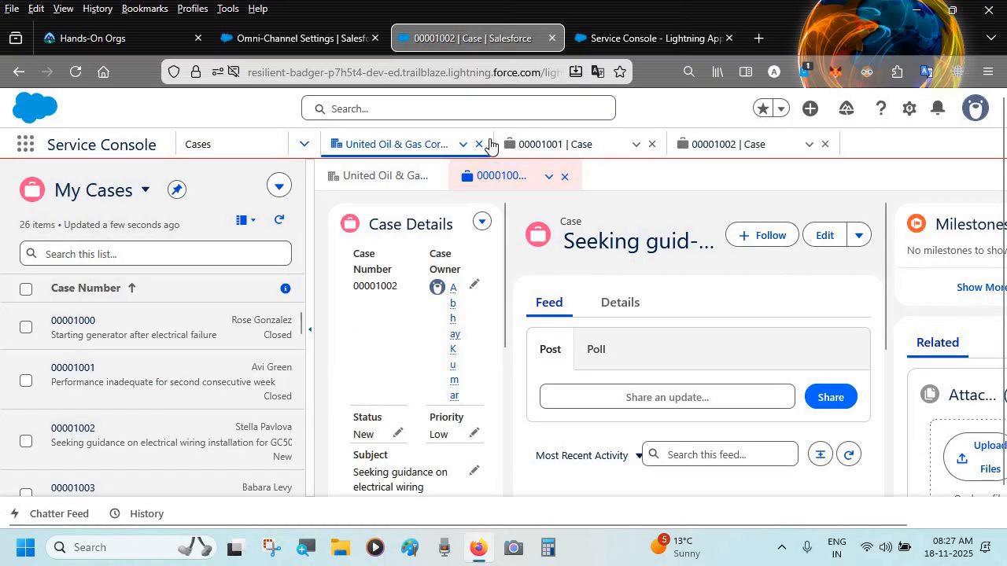
left_click(477, 145)
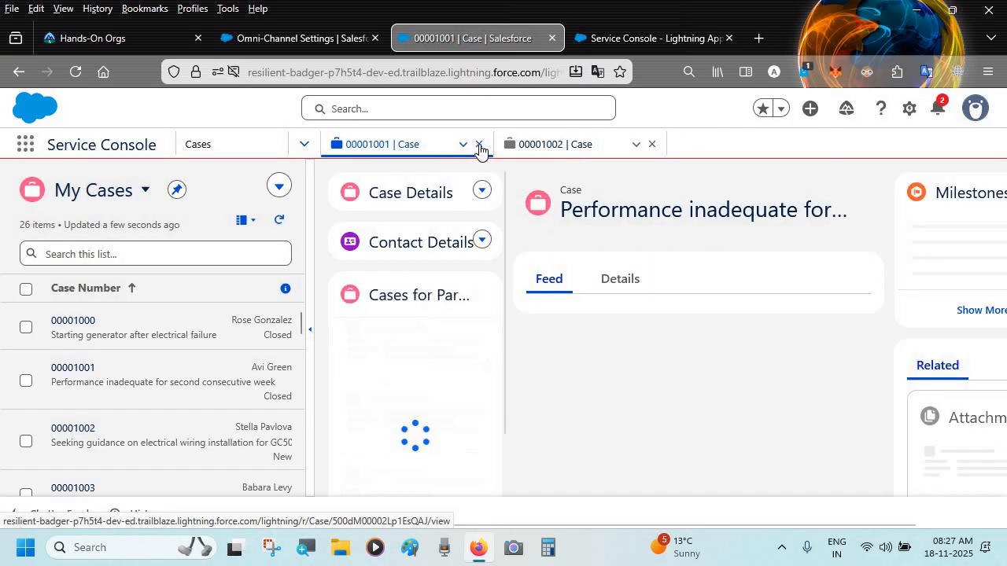
left_click(479, 144)
left_click(479, 145)
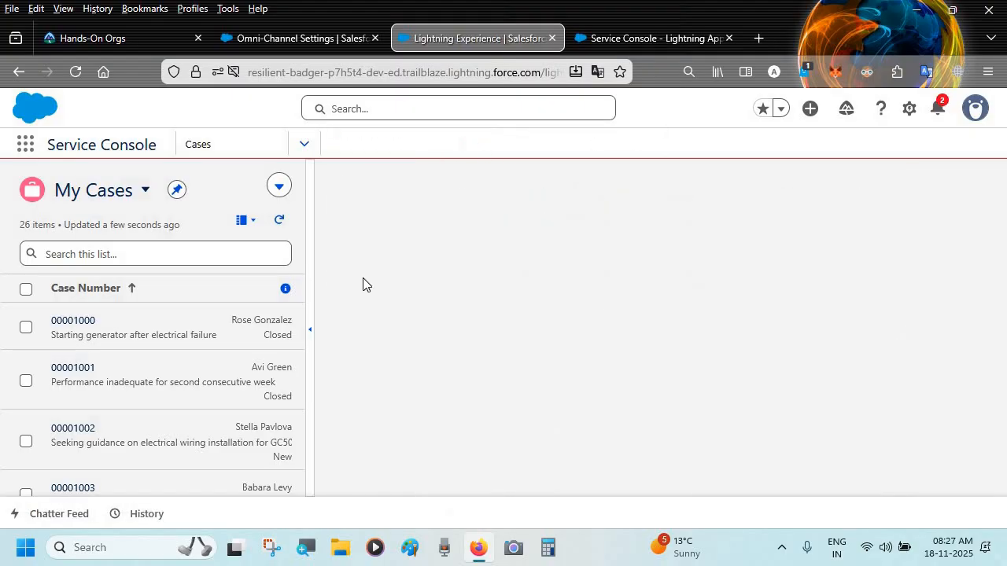
Open the first two listed cases to check their subtabs under the accounts, and compare with the Cases navigation rule
left_click(57, 326)
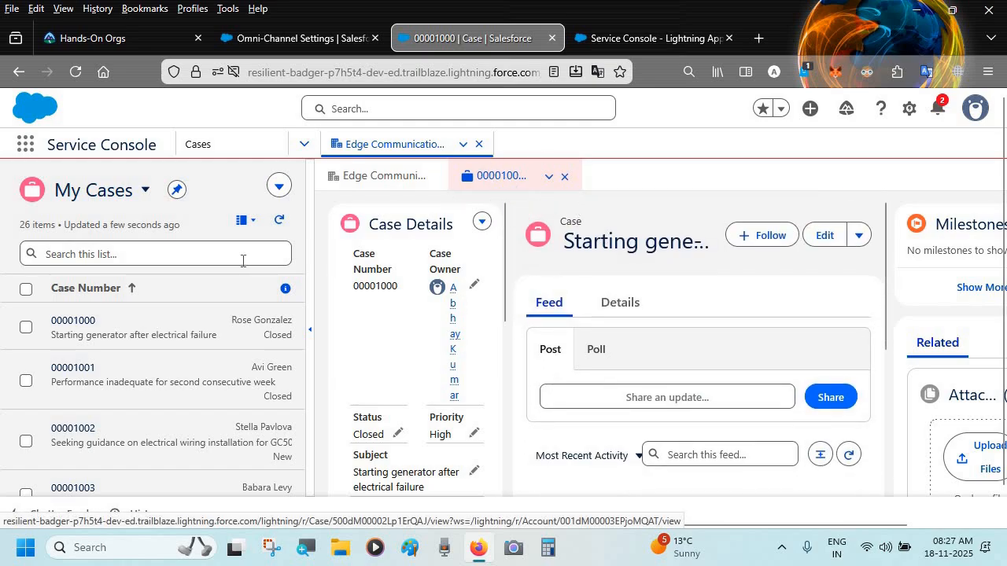
left_click(106, 370)
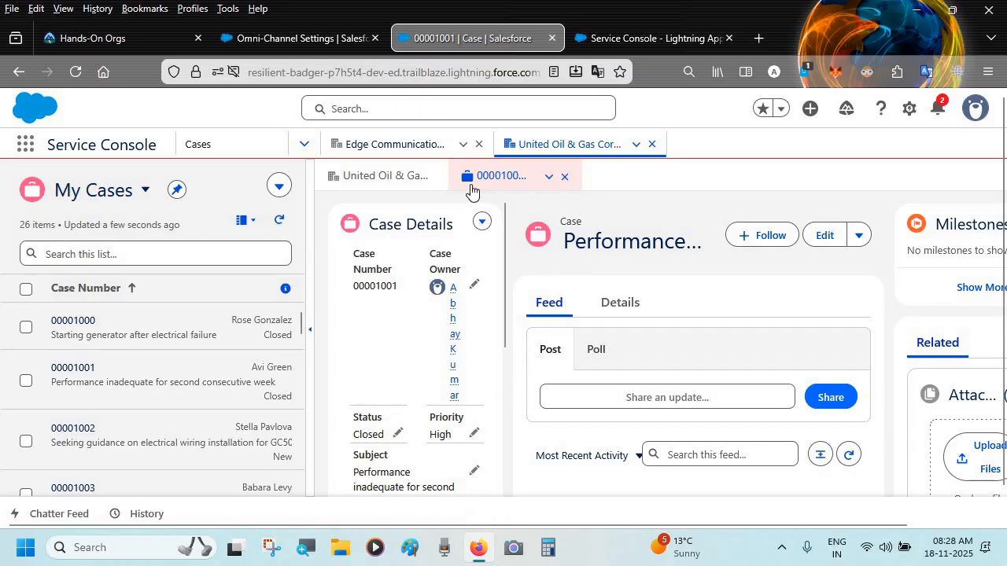
scroll(539, 367, "down", 2)
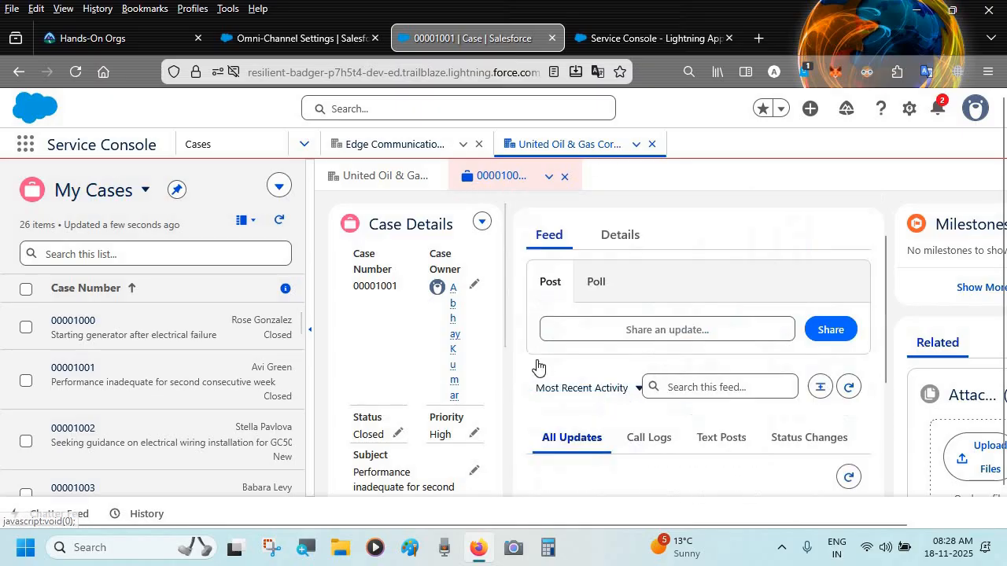
scroll(539, 367, "up", 2)
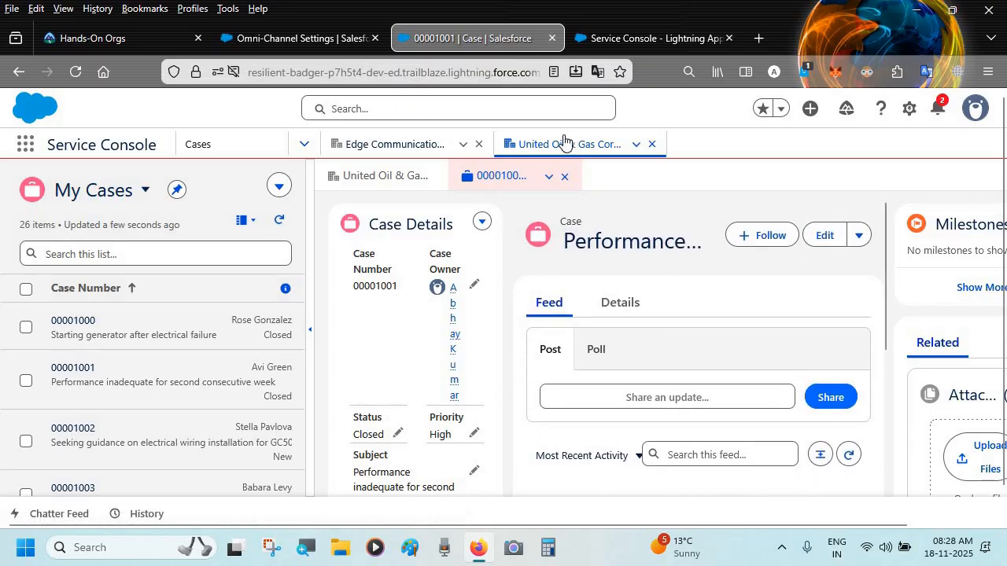
left_click(614, 39)
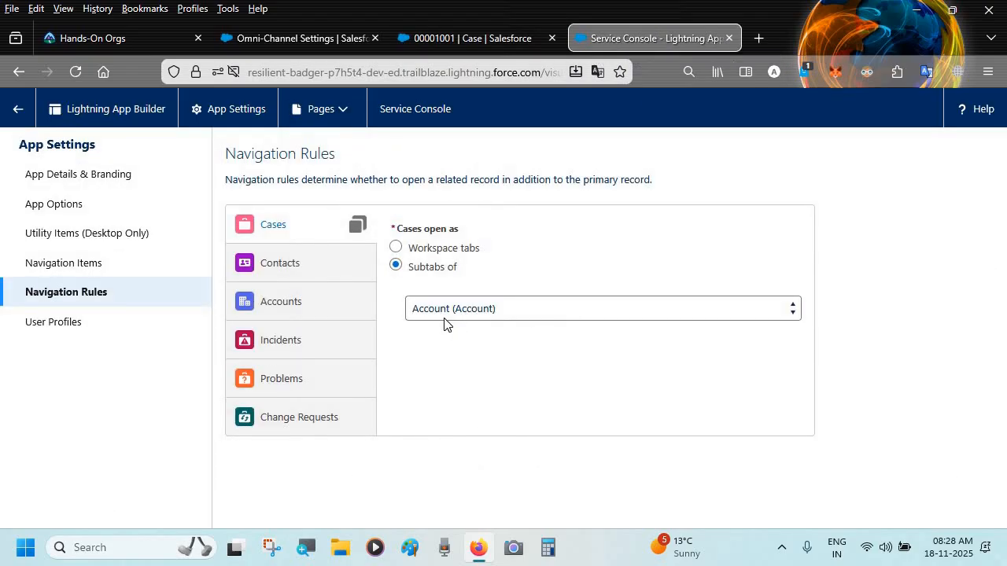
Remove the System Administrator profile from the selected user profiles of the Service Console app and save the change
left_click(63, 336)
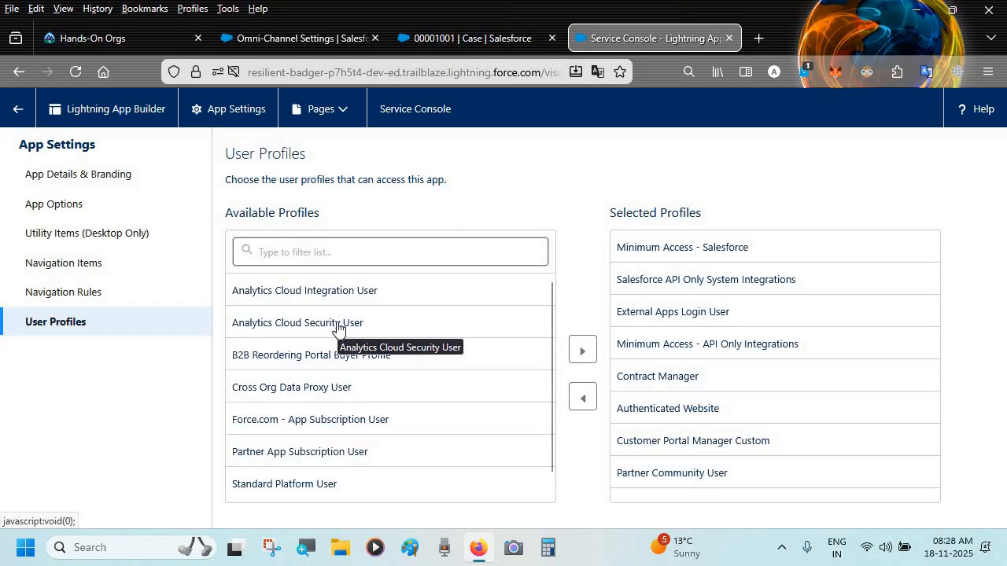
left_click(441, 38)
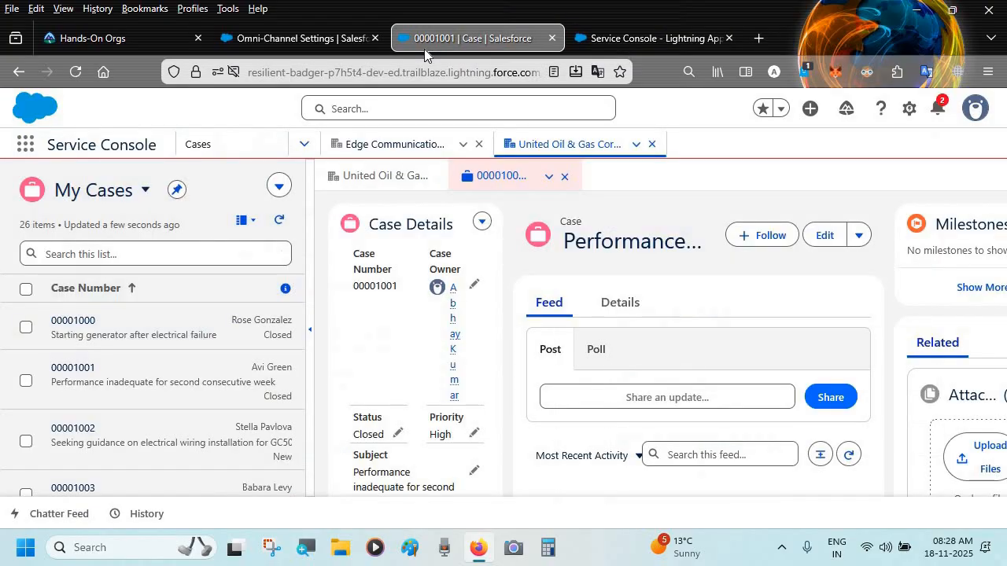
left_click(589, 40)
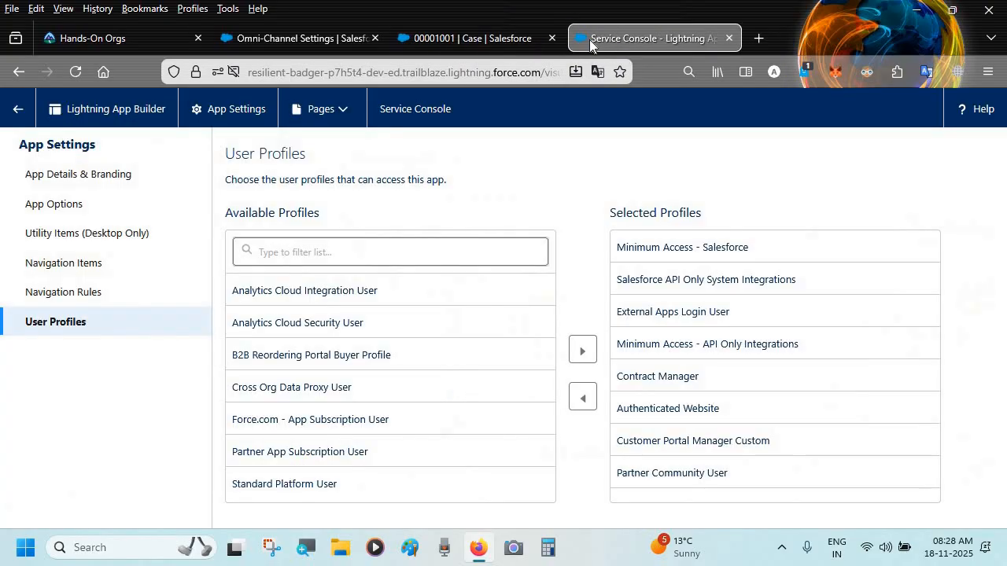
scroll(686, 376, "down", 10)
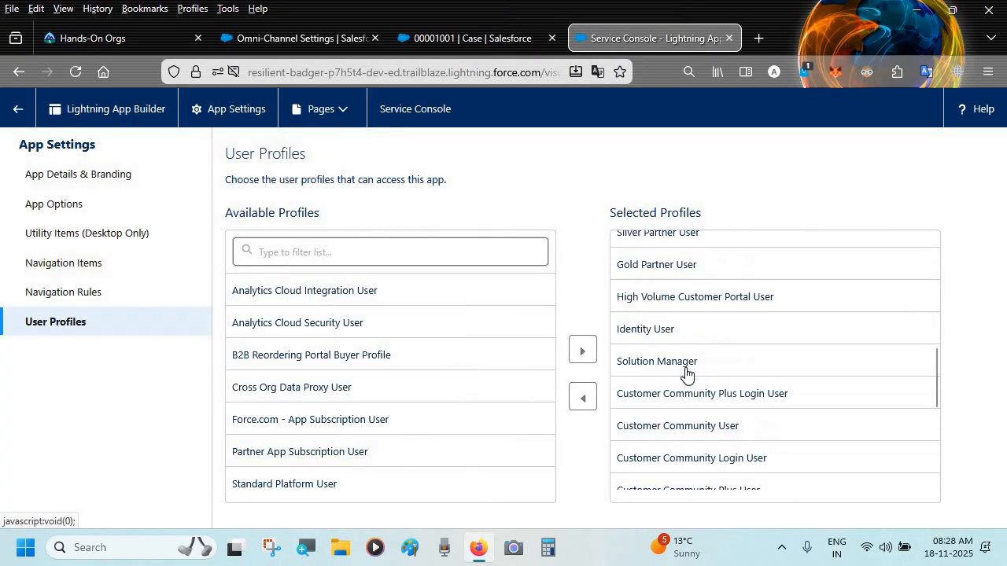
scroll(686, 375, "up", 3)
scroll(687, 376, "down", 3)
scroll(688, 375, "up", 1)
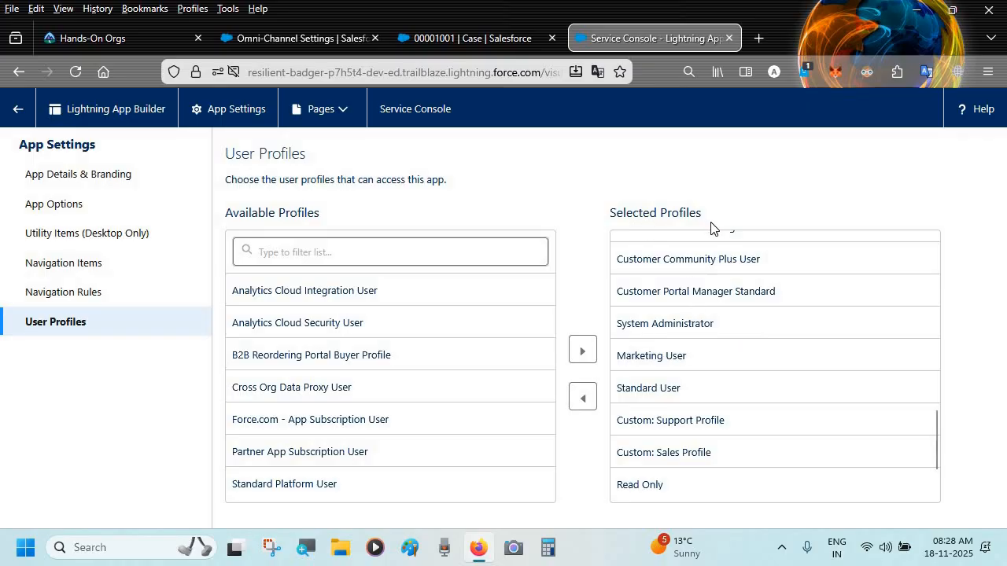
left_click(680, 322)
left_click(582, 398)
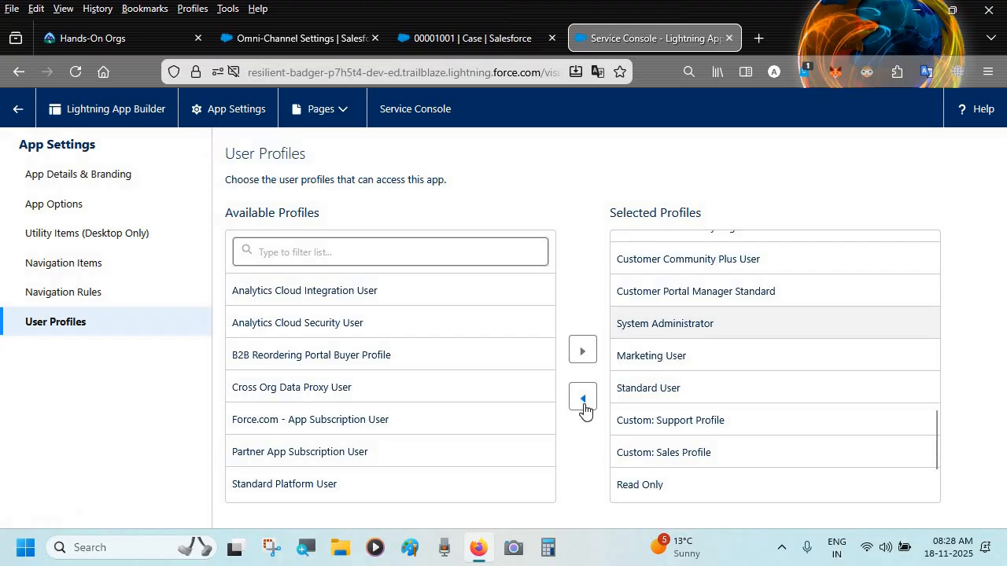
left_click(649, 506)
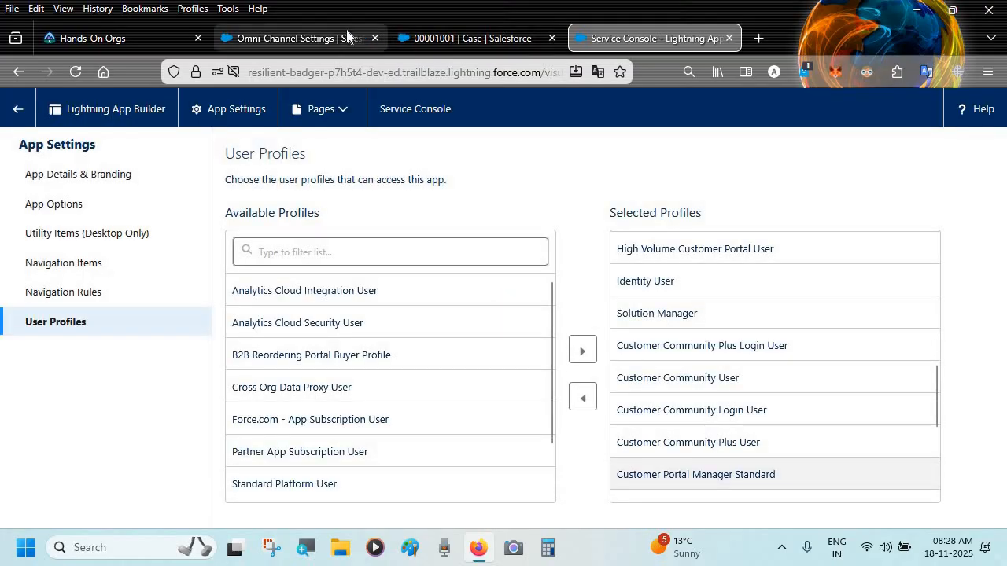
Reload the open case page and search all apps in the App Launcher for "Ser" to check access to Service Console
left_click(299, 37)
left_click(406, 37)
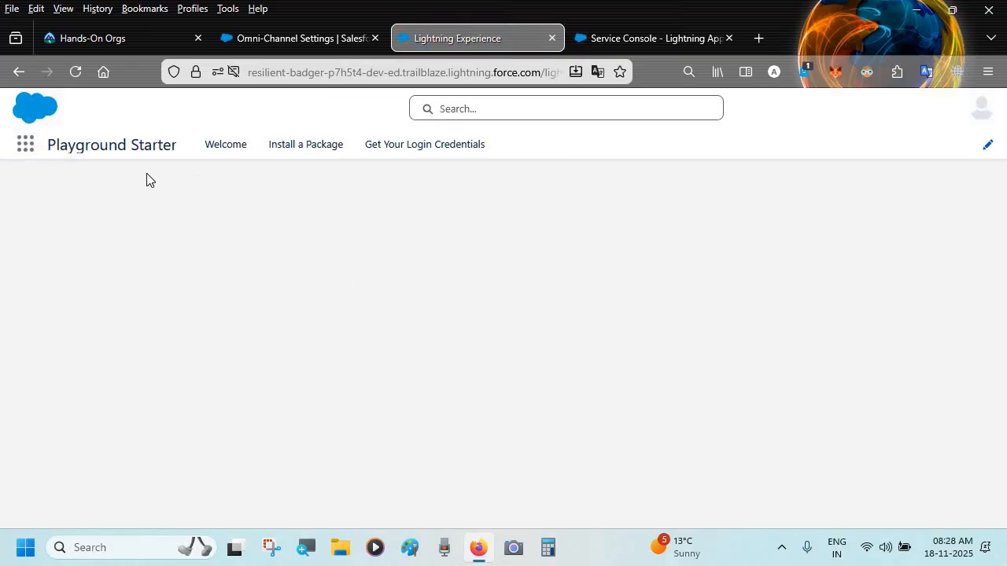
left_click(29, 148)
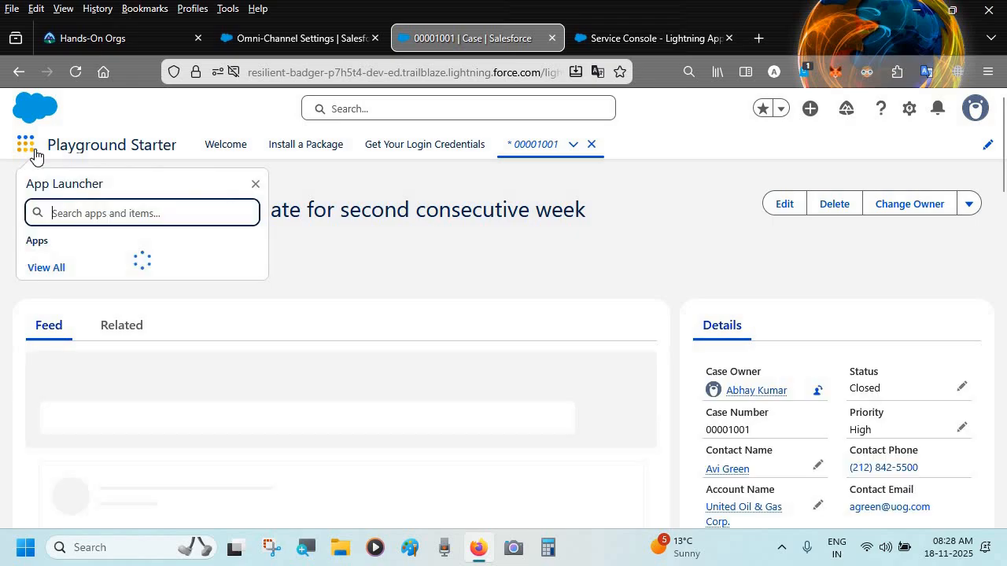
left_click(47, 444)
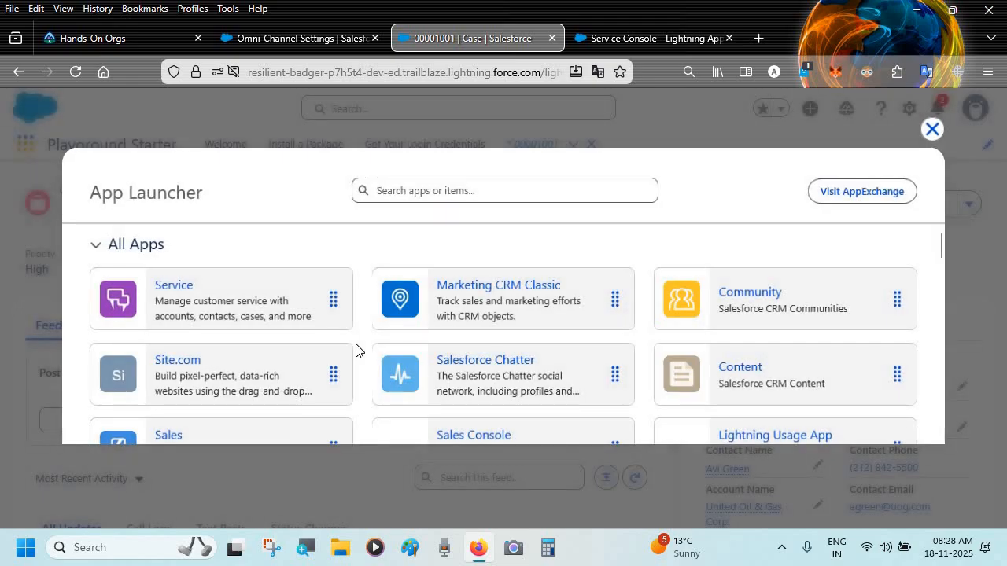
type("ser")
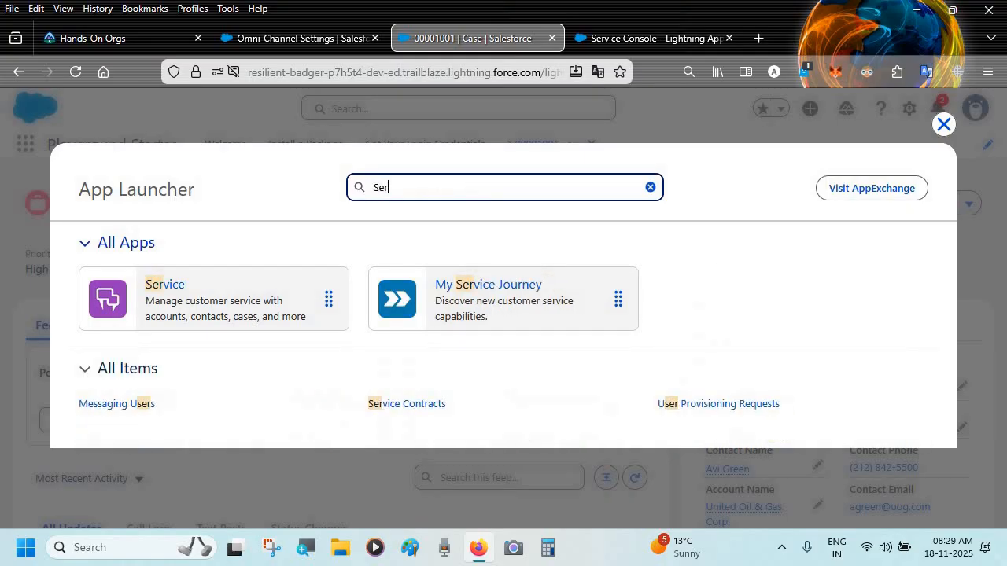
Add the System Administrator profile back to the selected user profiles of the Service Console app and save
left_click(639, 38)
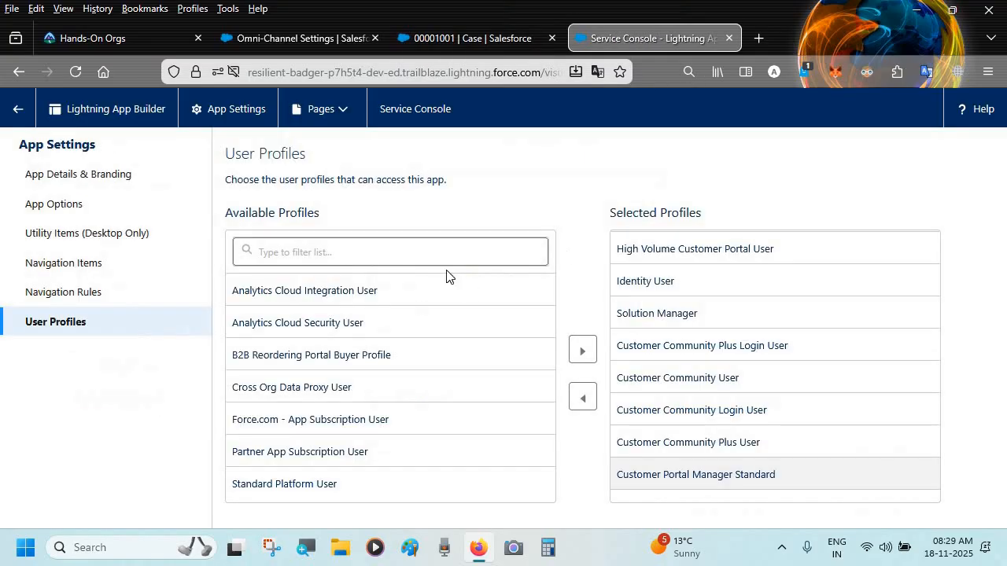
scroll(422, 364, "down", 1)
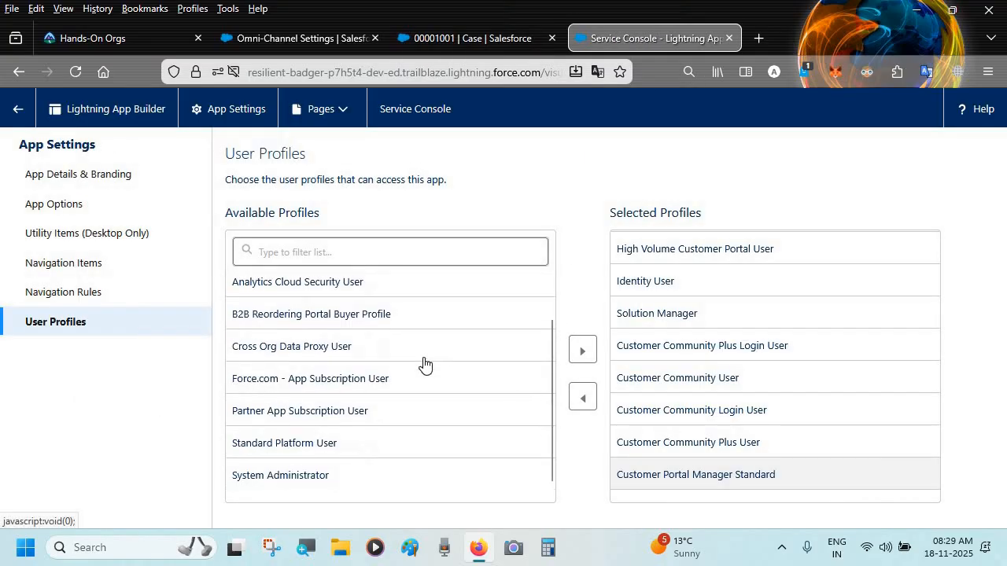
left_click(365, 476)
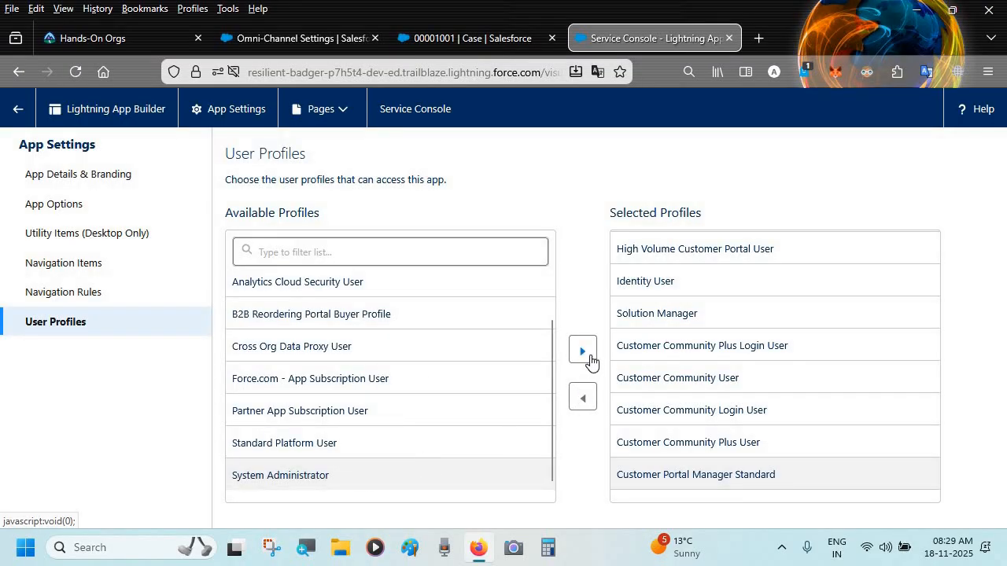
left_click(582, 350)
left_click(658, 507)
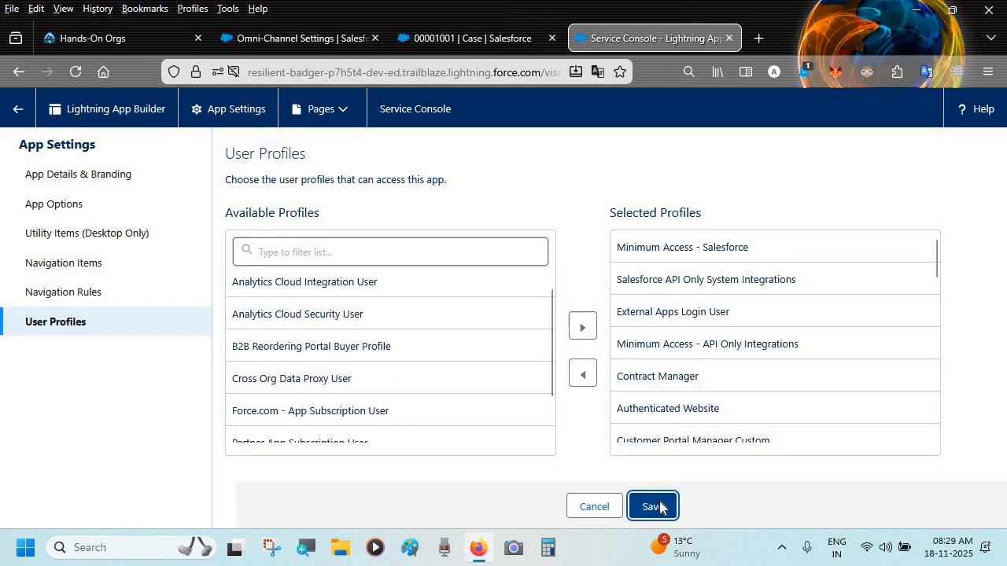